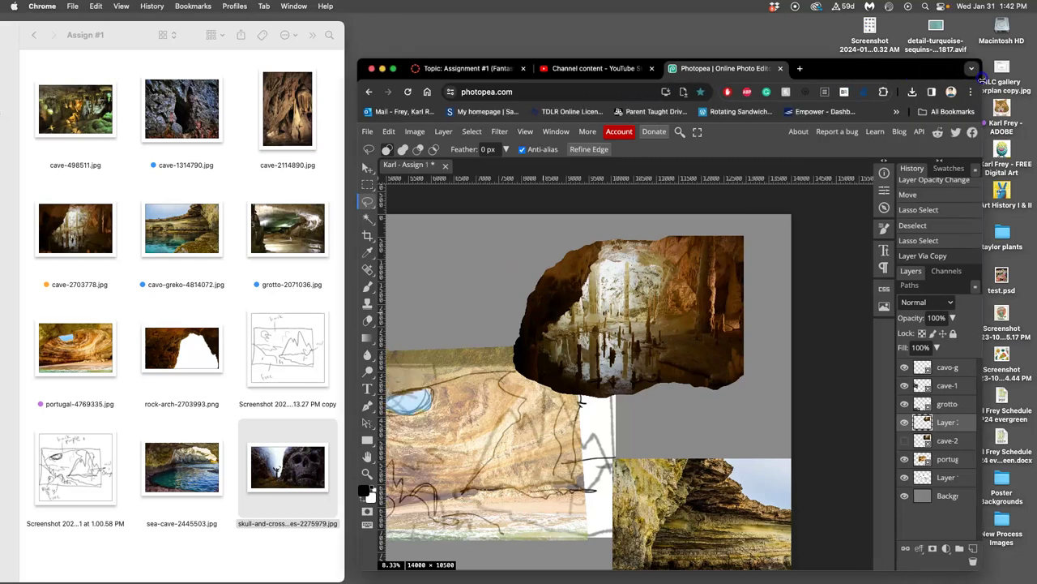
# Step: Preview the cave-2 layer briefly, then save the collage with File > Save
pyautogui.hscroll(-3, 713, 284)
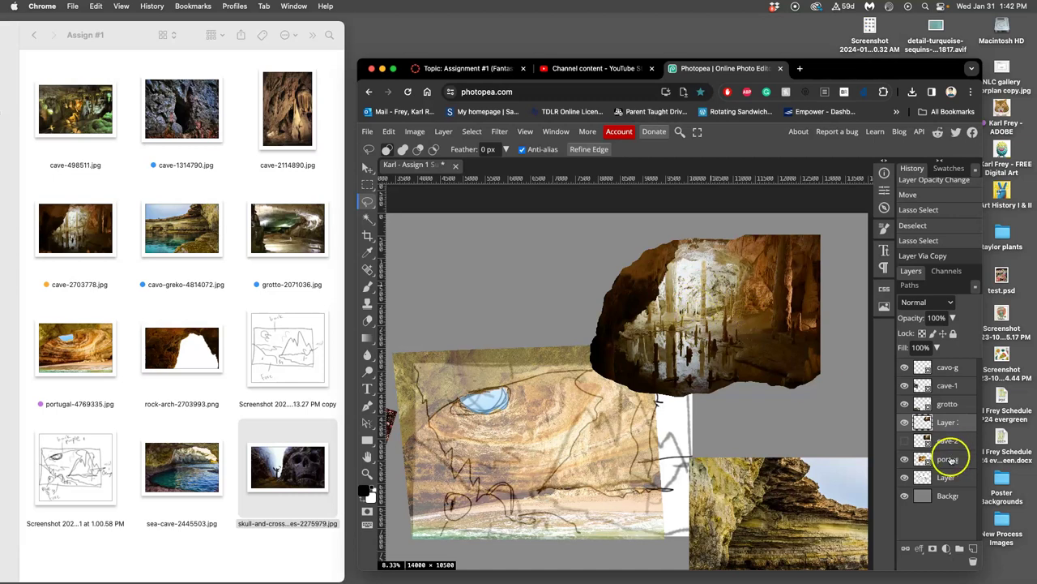
pyautogui.click(904, 440)
pyautogui.click(905, 440)
pyautogui.click(857, 426)
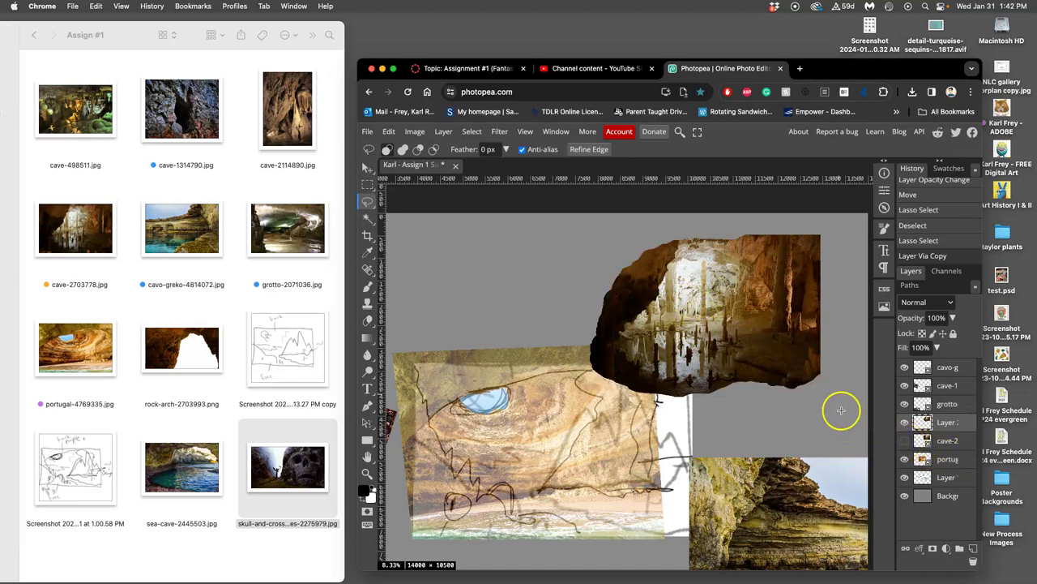
pyautogui.moveTo(970, 60); pyautogui.dragTo(902, 54)
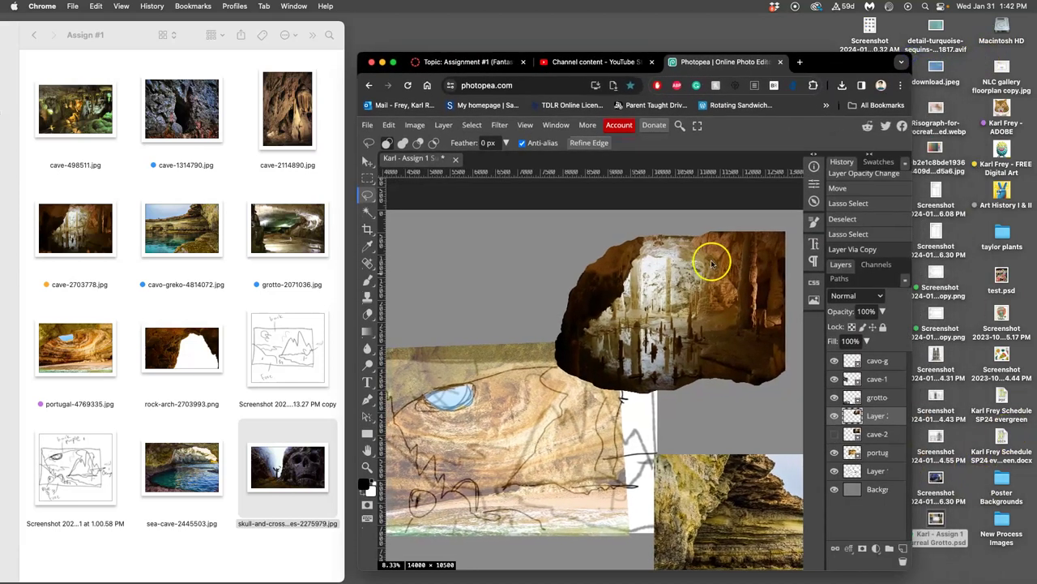
pyautogui.click(367, 125)
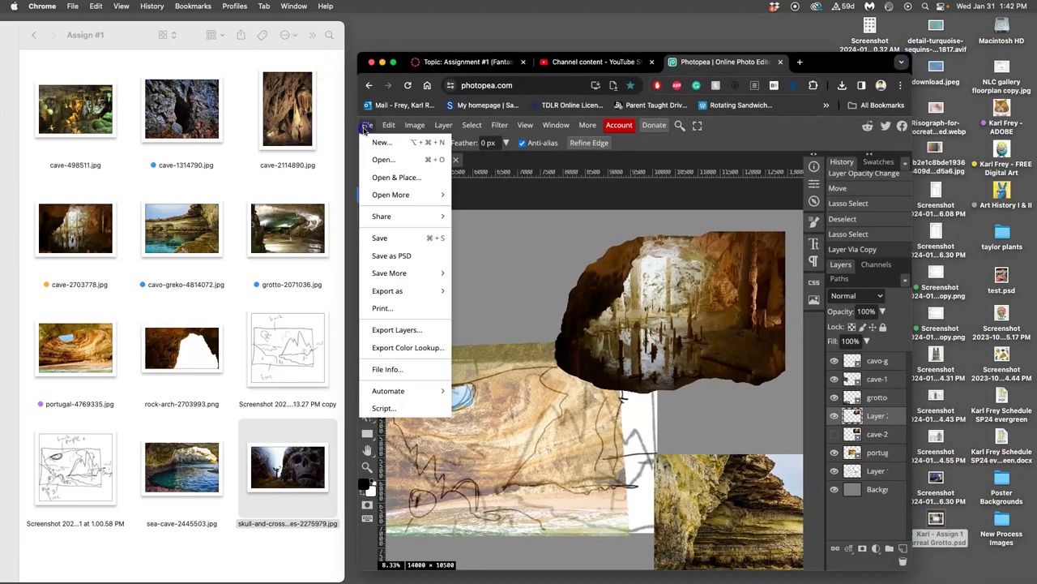
pyautogui.click(381, 238)
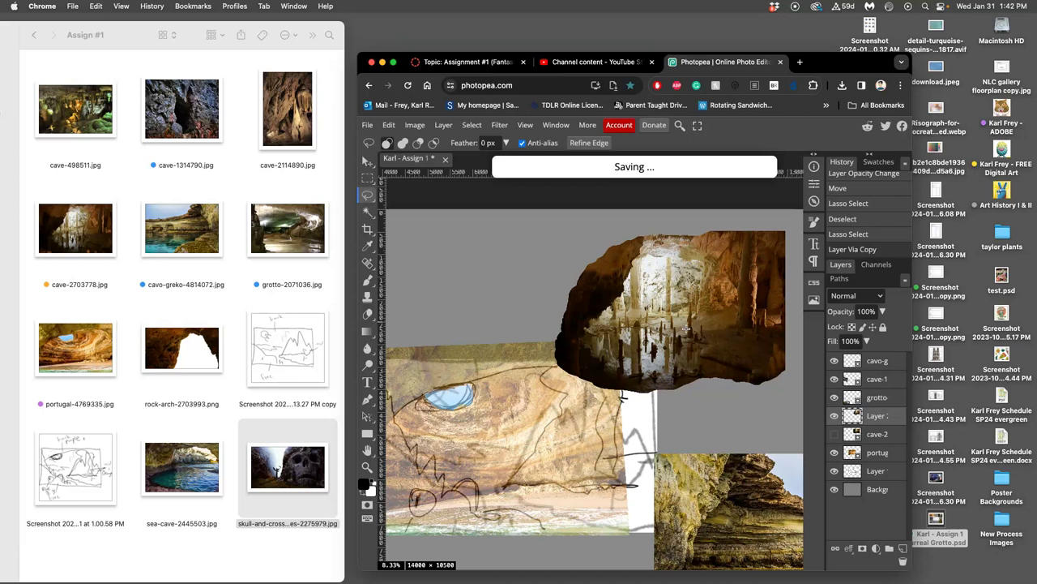
# Step: Delete the cave-2 layer from the stack and check the portugal layer's visibility
pyautogui.click(685, 328)
pyautogui.click(898, 451)
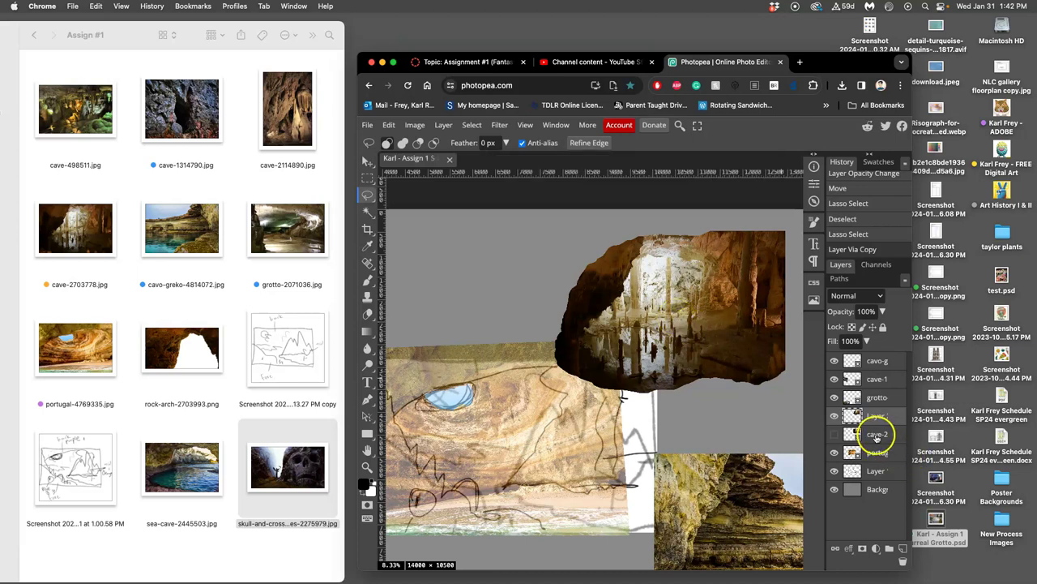
pyautogui.click(876, 435)
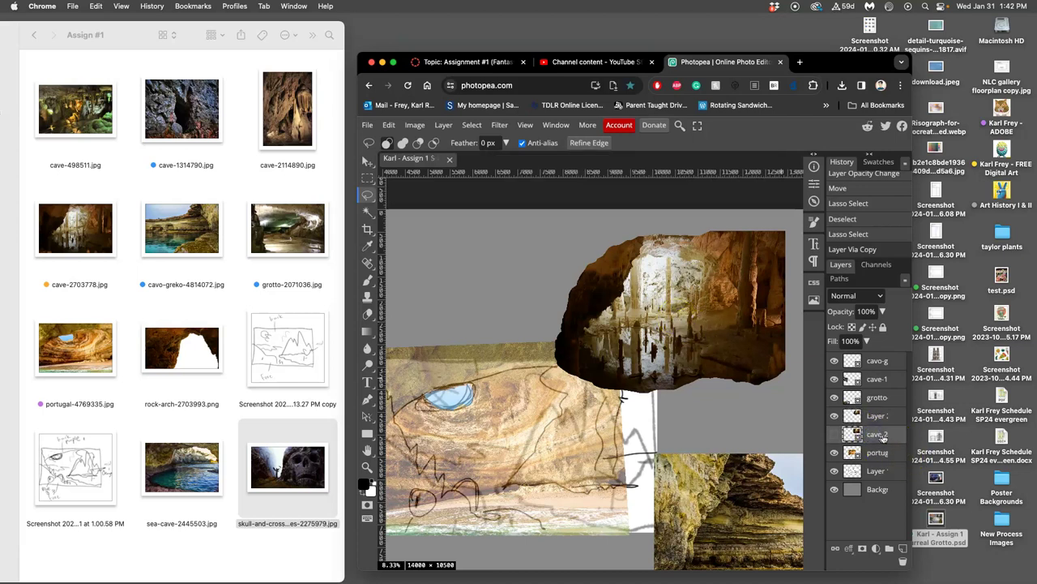
pyautogui.moveTo(876, 438); pyautogui.dragTo(876, 422)
pyautogui.press('Delete')
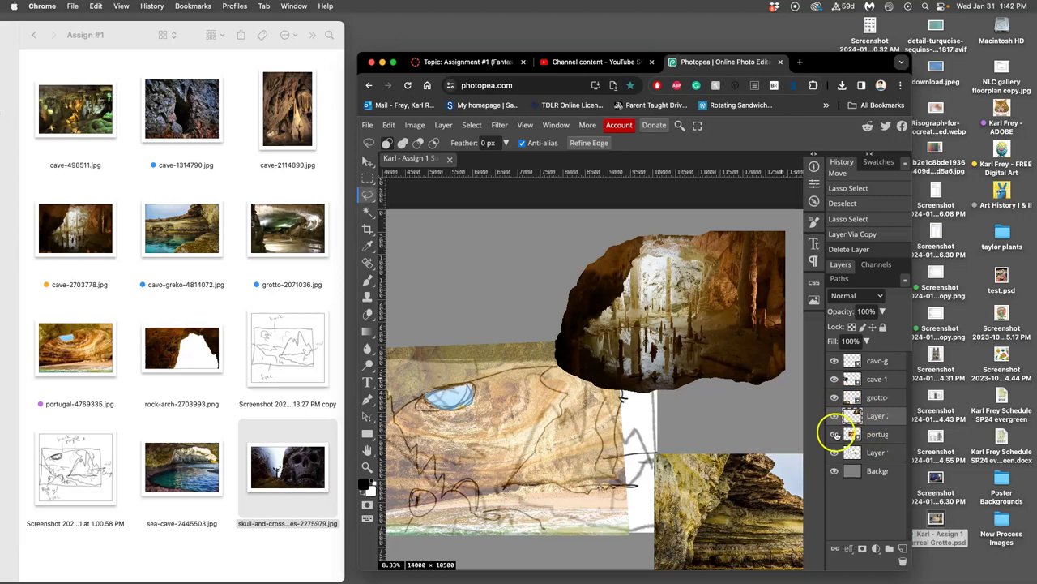
pyautogui.click(835, 434)
pyautogui.click(834, 435)
pyautogui.moveTo(875, 435); pyautogui.dragTo(835, 397)
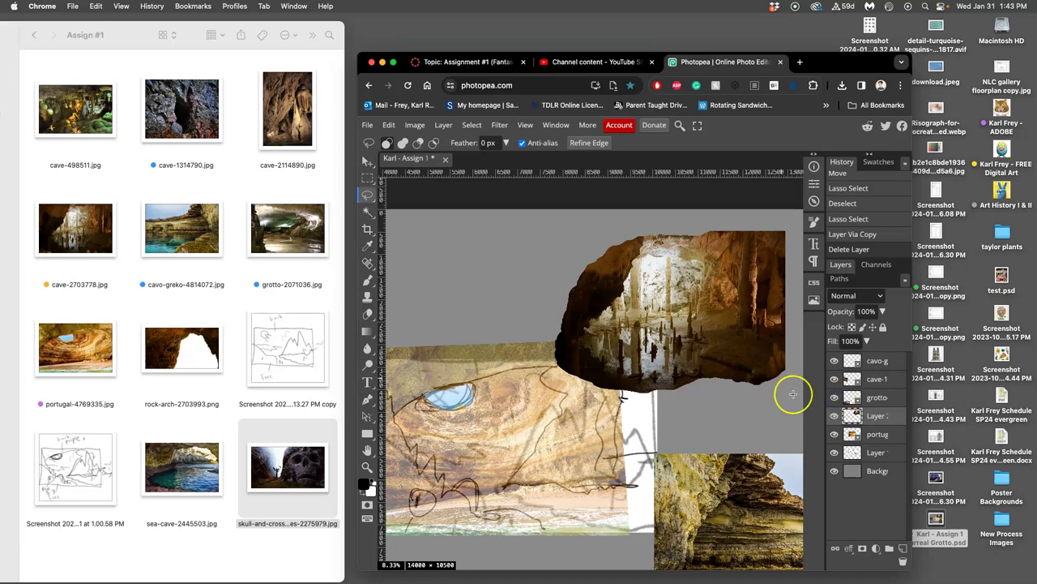
# Step: Select the grotto layer, briefly toggling its visibility to check the image
pyautogui.scroll(-4, 786, 398)
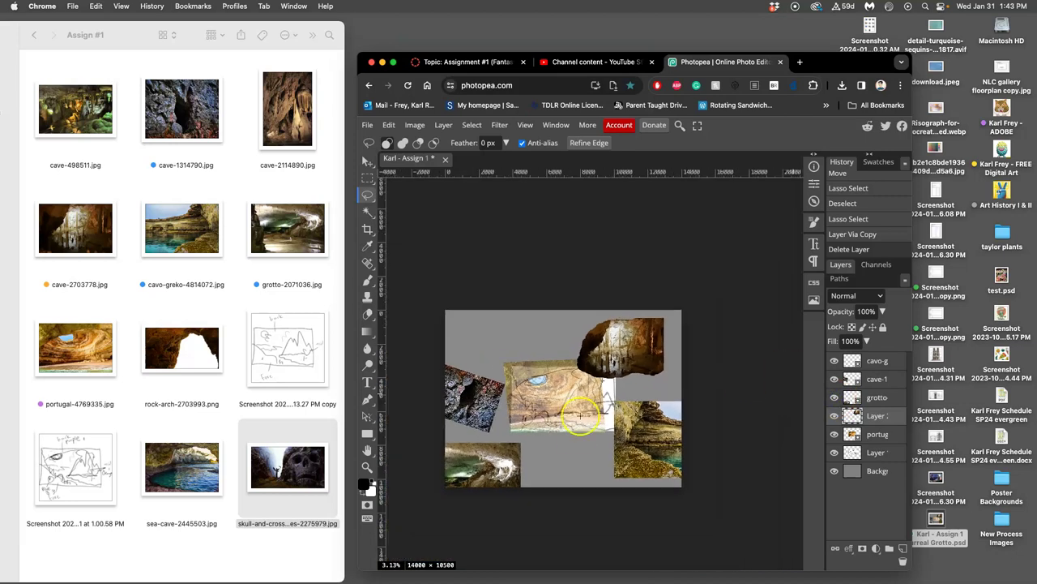
pyautogui.hscroll(-1, 487, 417)
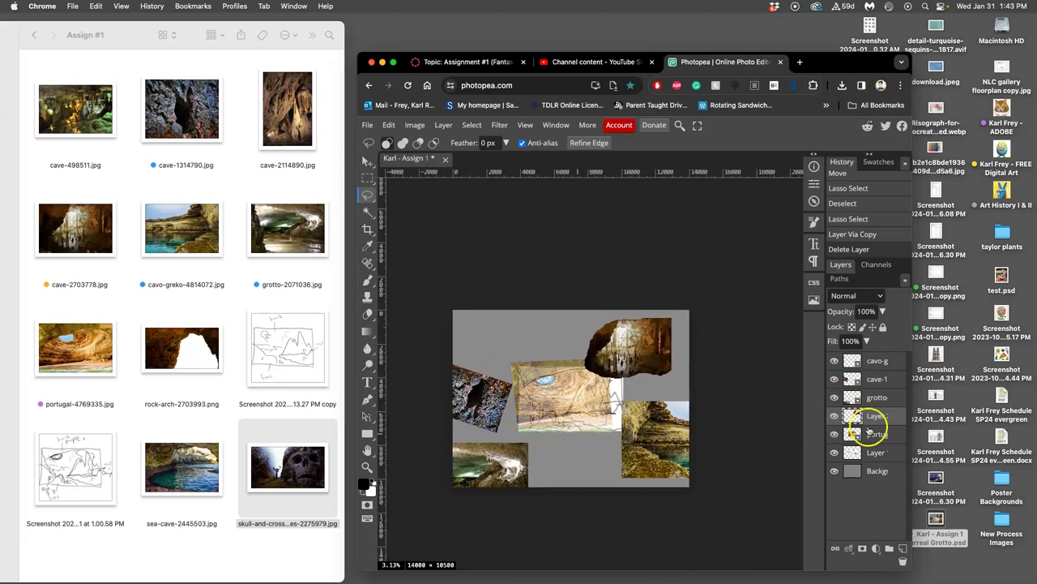
pyautogui.moveTo(874, 428); pyautogui.dragTo(835, 399)
pyautogui.click(835, 400)
pyautogui.click(835, 398)
pyautogui.click(874, 397)
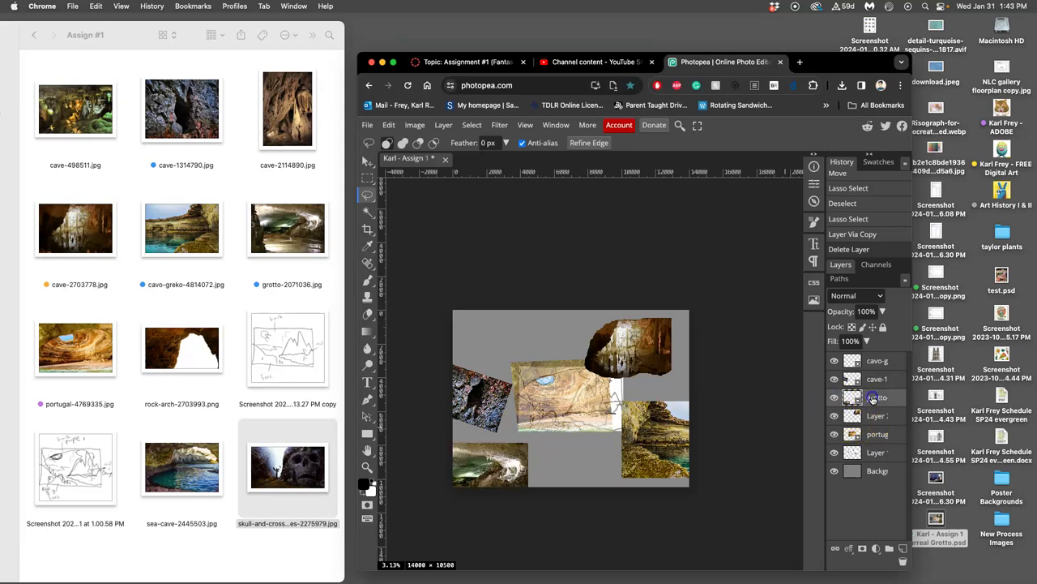
pyautogui.click(834, 397)
pyautogui.click(833, 398)
# Step: Move the grotto image to the canvas centre and zoom back in on the collage
pyautogui.click(367, 160)
pyautogui.moveTo(502, 462); pyautogui.dragTo(601, 383)
pyautogui.click(580, 417)
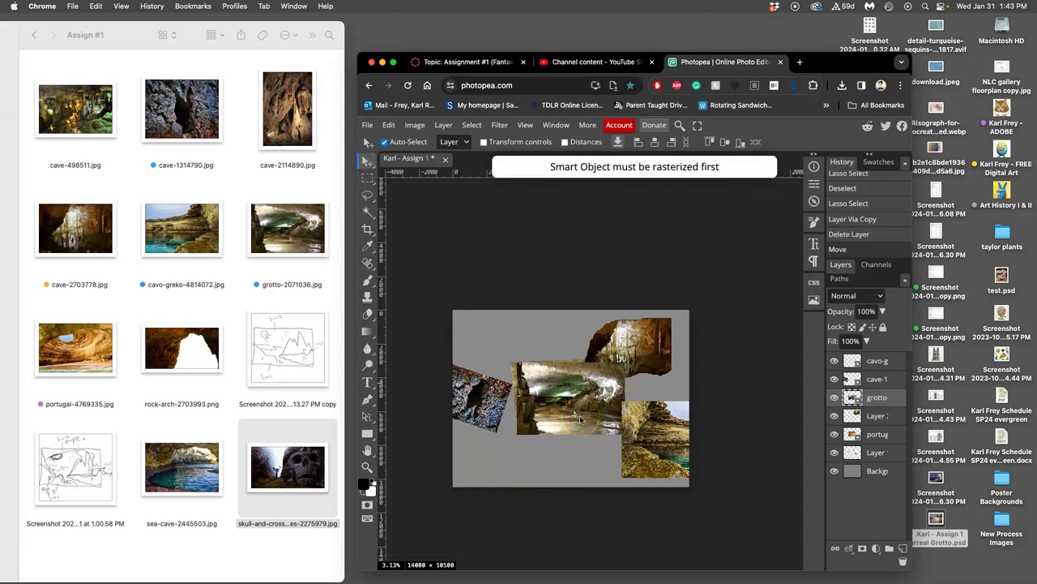
pyautogui.click(706, 398)
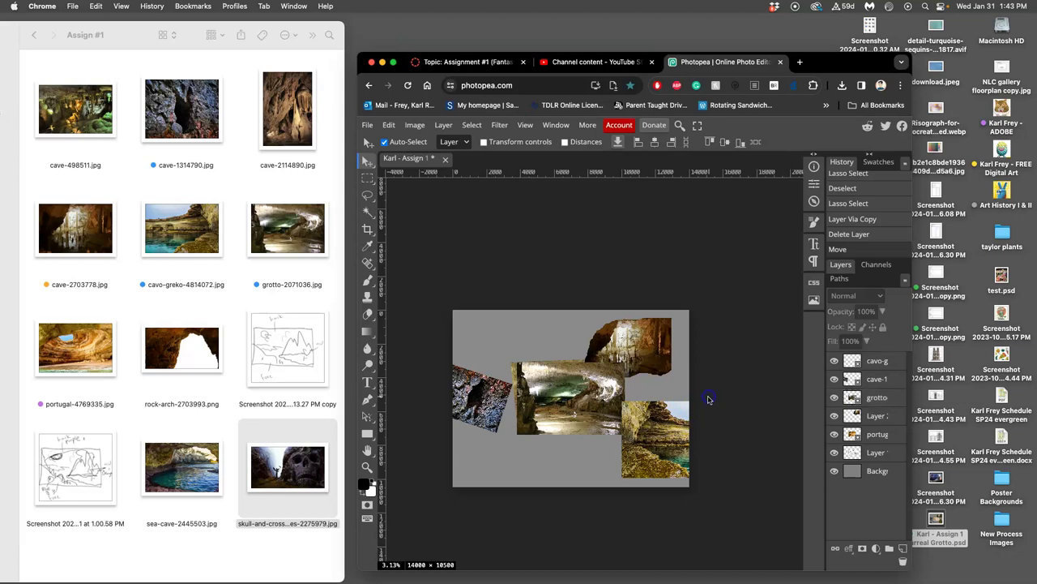
pyautogui.press('super+equal')
pyautogui.press('super+equal')
pyautogui.press('super+equal')
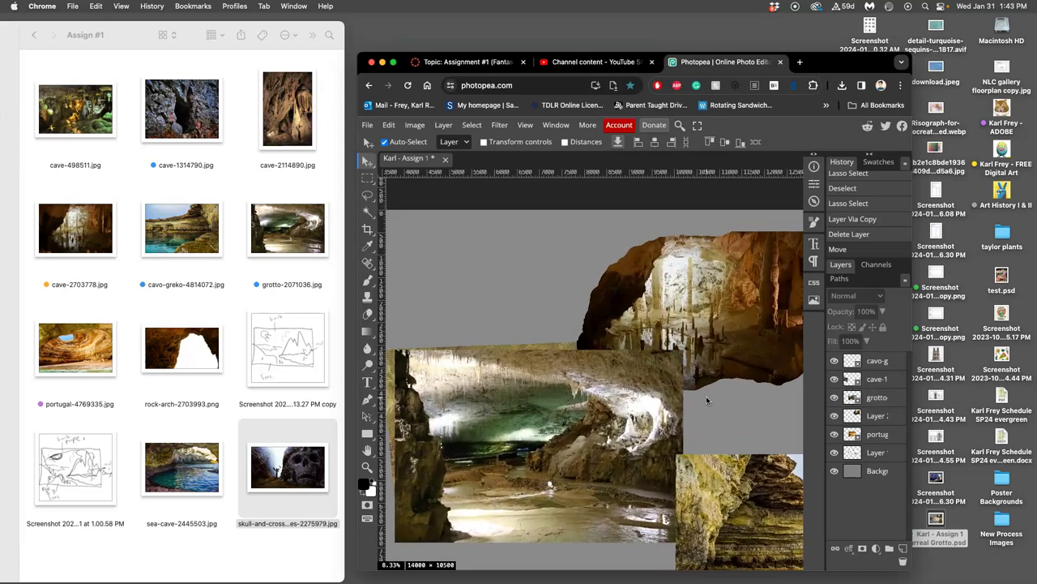
pyautogui.moveTo(705, 395); pyautogui.dragTo(552, 423)
pyautogui.scroll(-2, 551, 423)
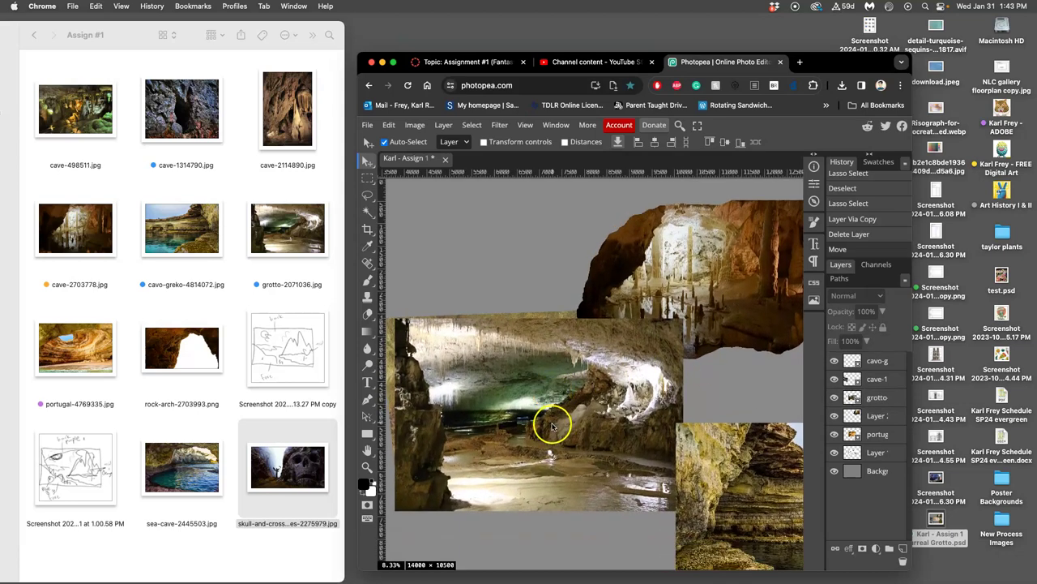
pyautogui.hscroll(-4, 552, 423)
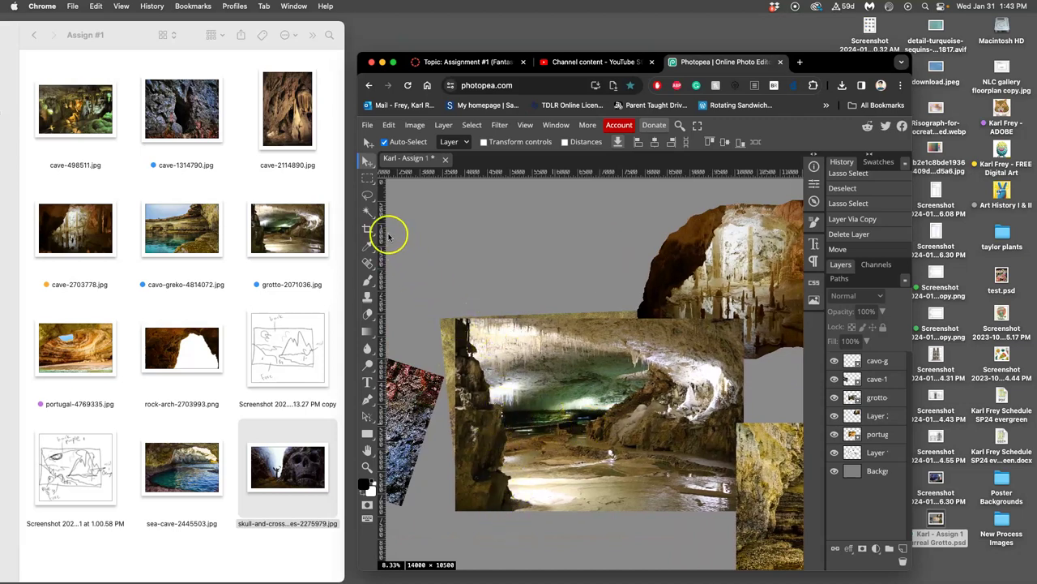
# Step: Lasso around the rock cliff on the left of the grotto image
pyautogui.click(366, 196)
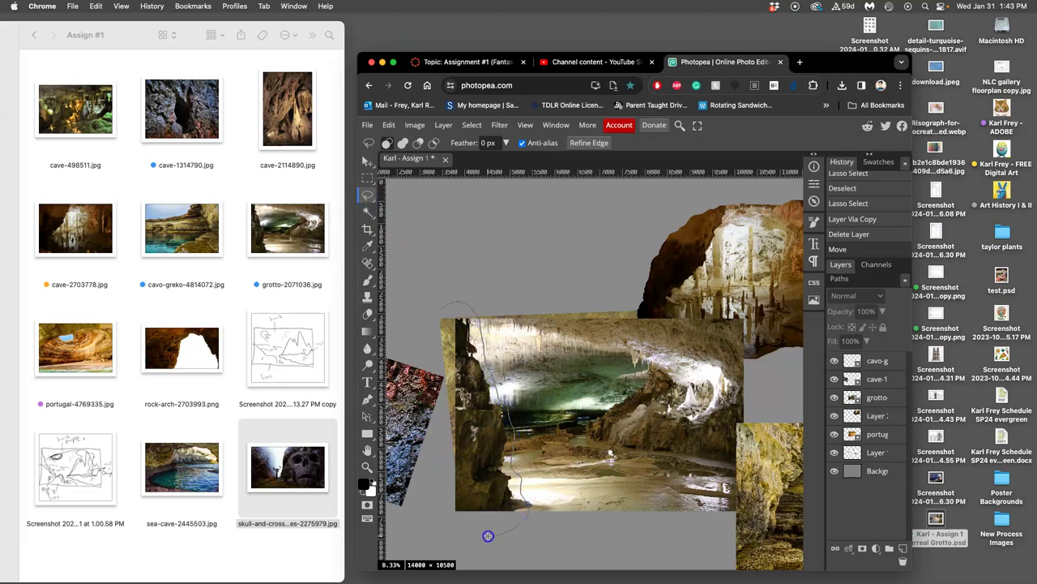
pyautogui.moveTo(428, 324); pyautogui.dragTo(427, 322)
pyautogui.moveTo(877, 378); pyautogui.dragTo(869, 402)
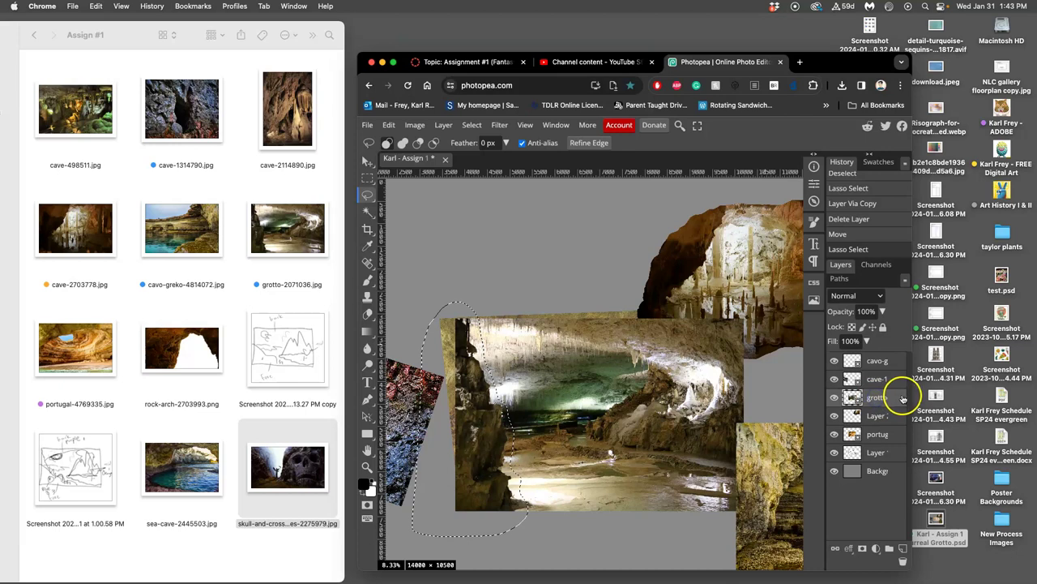
pyautogui.click(835, 397)
pyautogui.click(834, 398)
# Step: Copy the cliff to one new layer, hide grotto, and nudge the piece right
pyautogui.press('super+j')
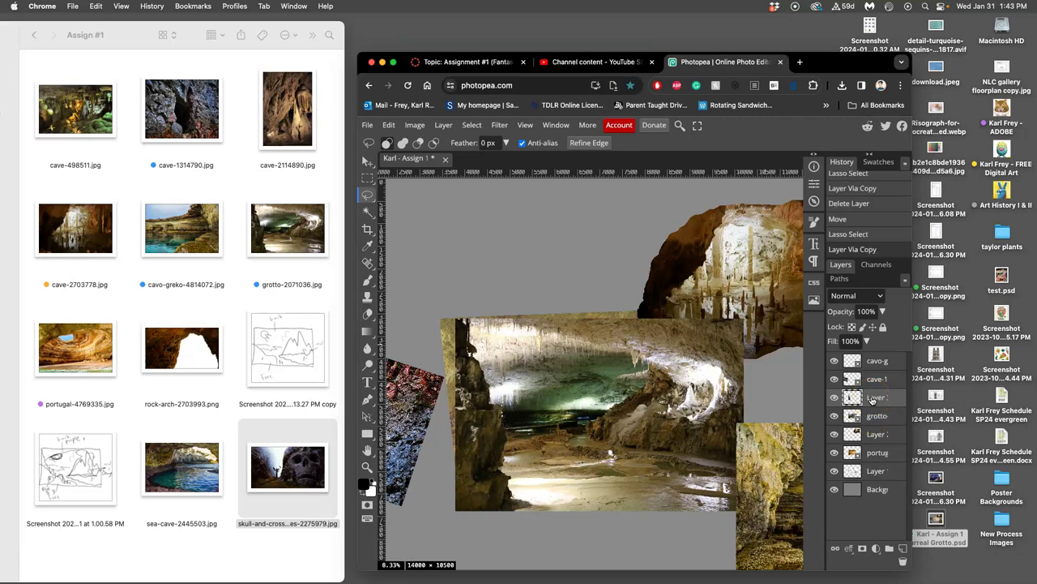
pyautogui.press('super+j')
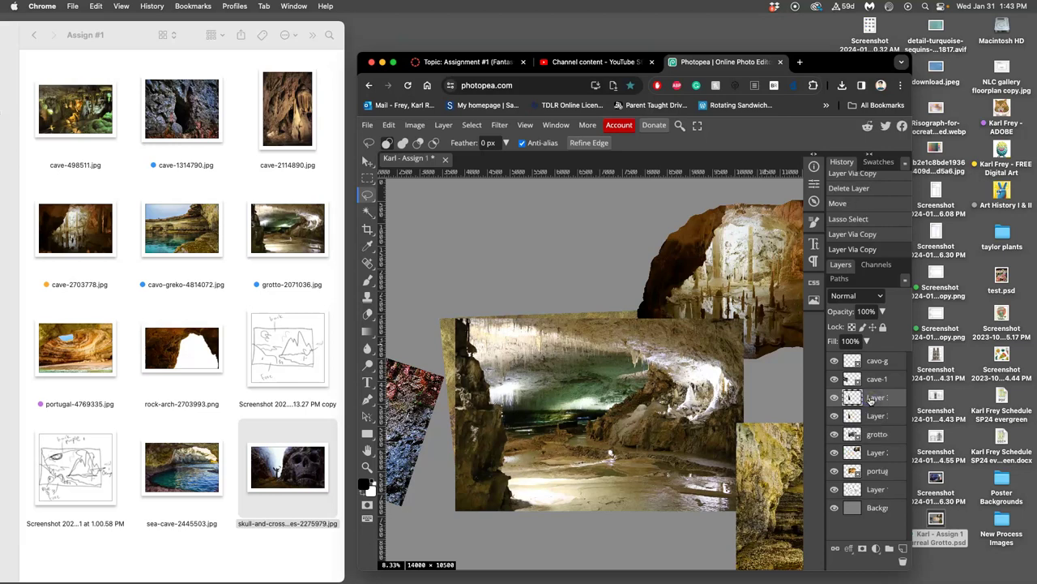
pyautogui.press('Delete')
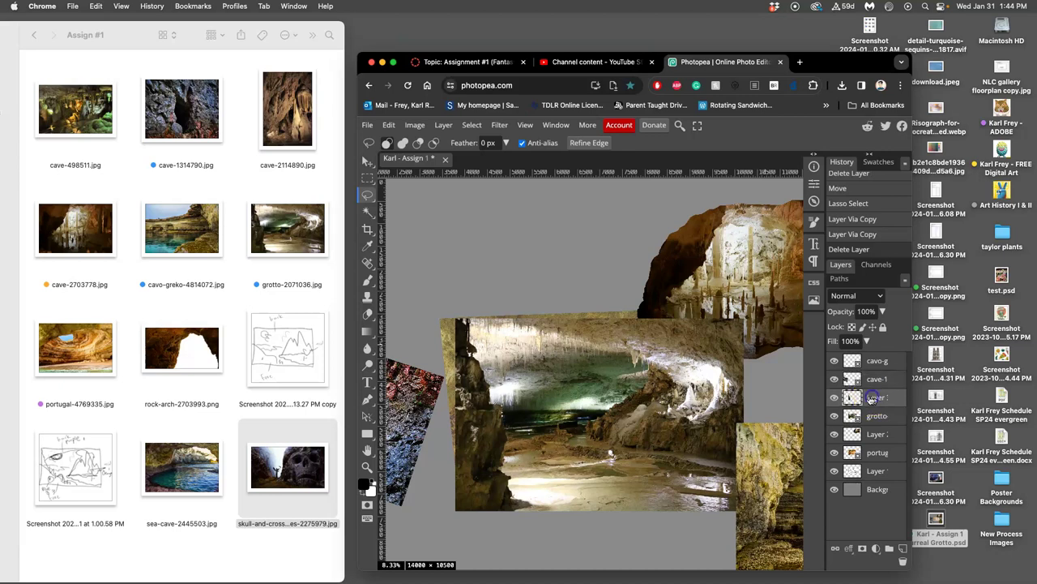
pyautogui.click(834, 416)
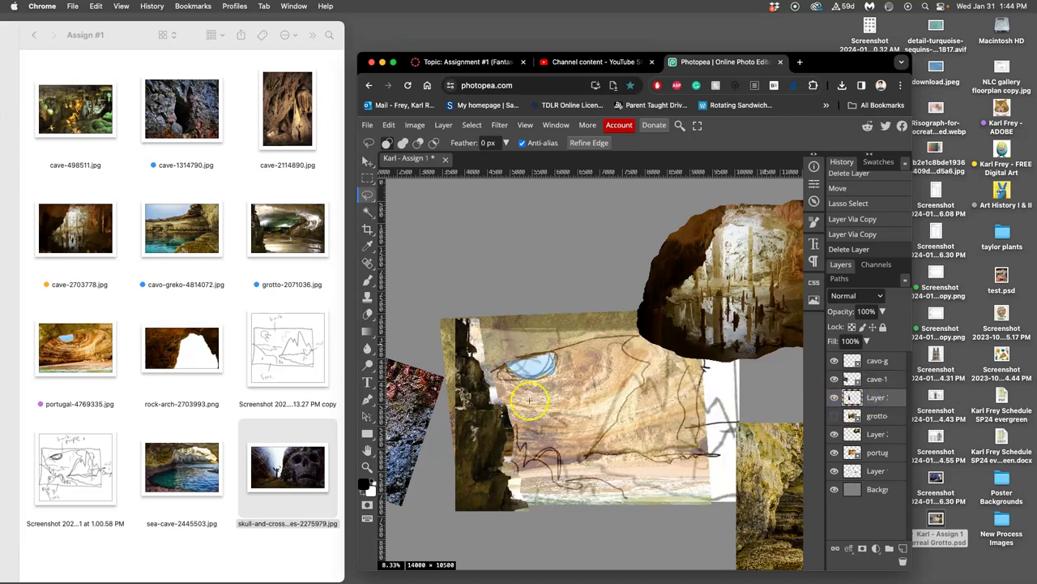
pyautogui.click(367, 160)
pyautogui.moveTo(456, 343); pyautogui.dragTo(465, 365)
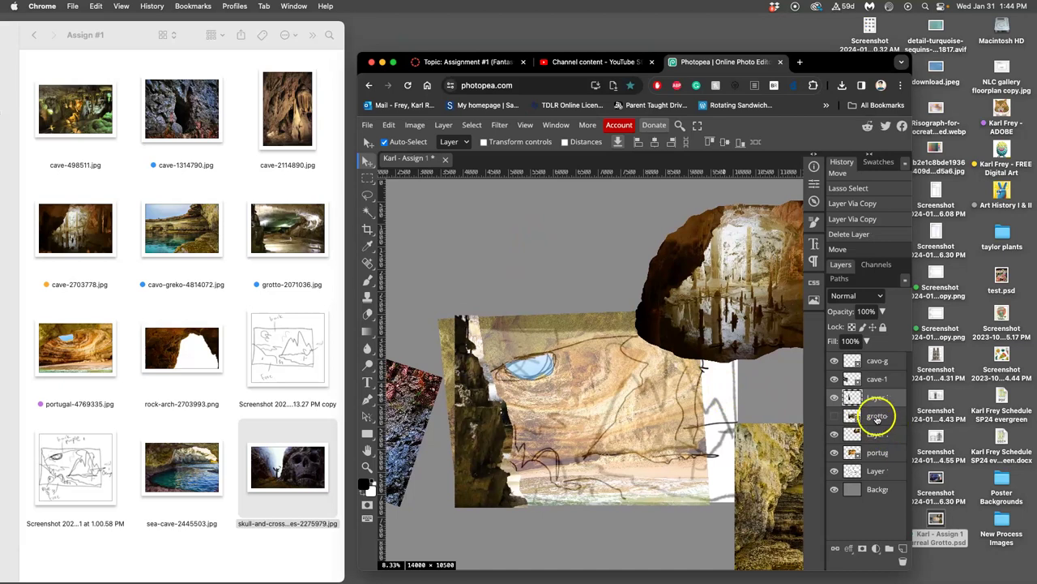
# Step: Move the cut-out cave piece to the centre and set Layer 2's opacity to 67%
pyautogui.doubleClick(876, 417)
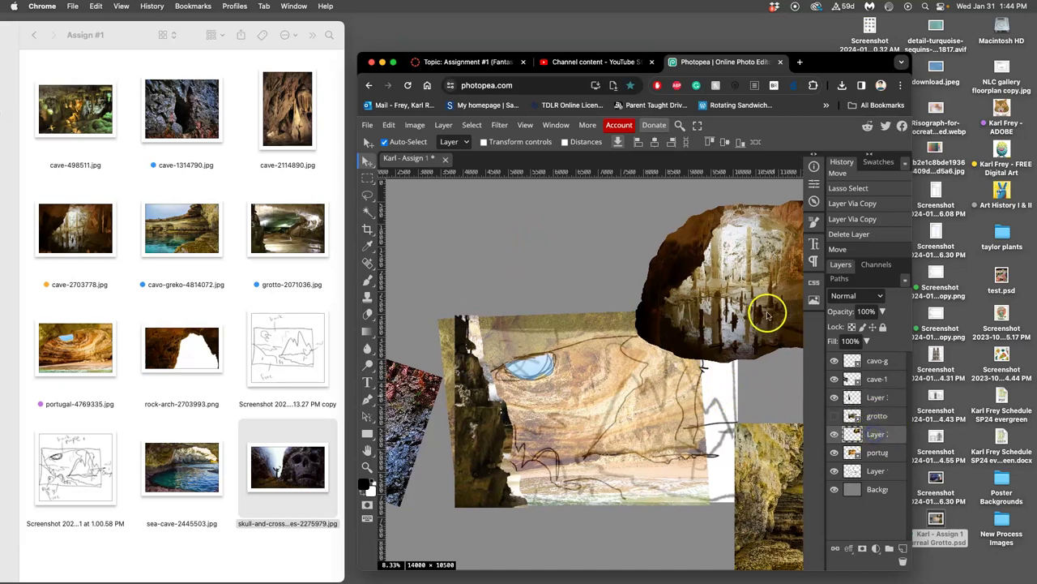
pyautogui.moveTo(764, 301)
pyautogui.mouseDown()
pyautogui.moveTo(641, 422)
pyautogui.moveTo(643, 450)
pyautogui.moveTo(632, 436)
pyautogui.mouseUp()
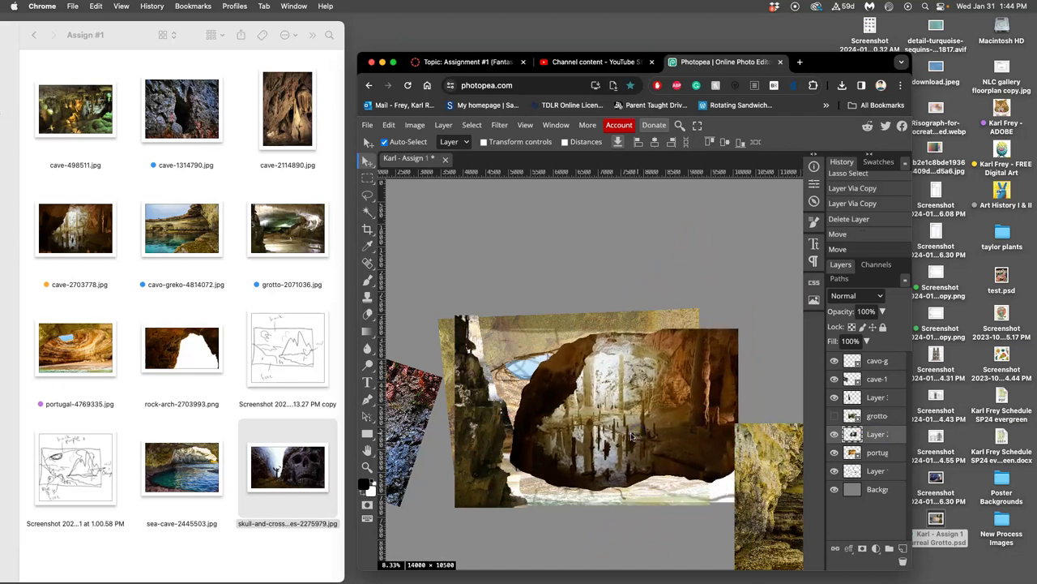
pyautogui.click(882, 311)
pyautogui.moveTo(880, 329); pyautogui.dragTo(863, 329)
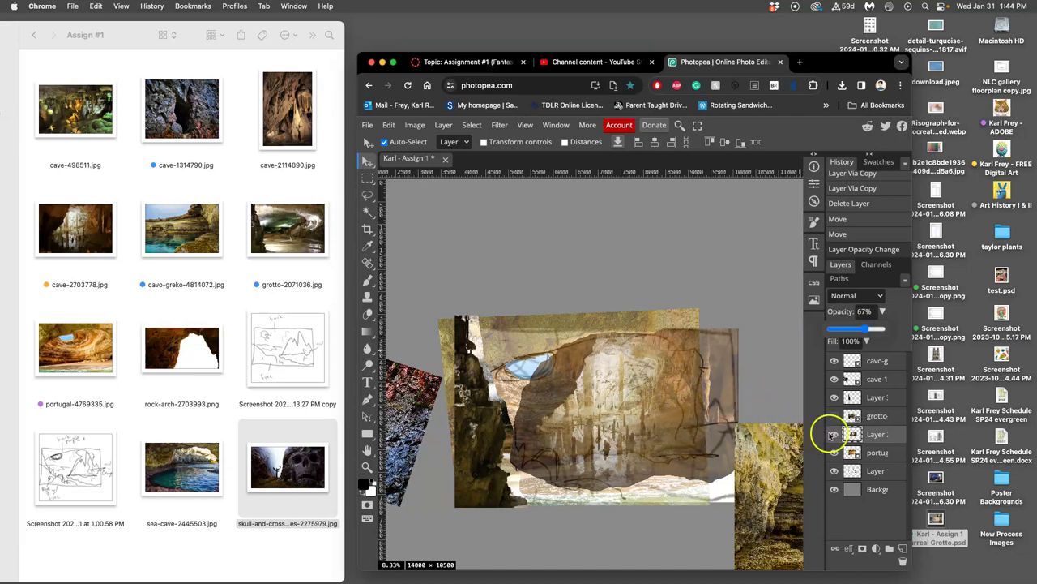
pyautogui.click(869, 435)
# Step: Distort Layer 2 by pulling all four corners into a smaller, tilted quadrilateral
pyautogui.press('super+t')
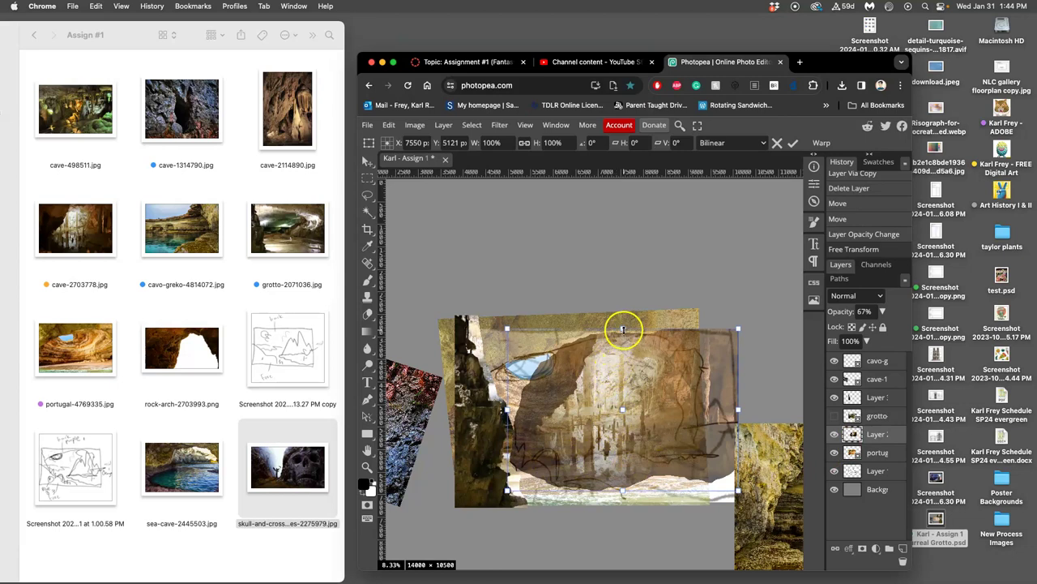
pyautogui.moveTo(621, 329); pyautogui.dragTo(622, 328)
pyautogui.rightClick(646, 362)
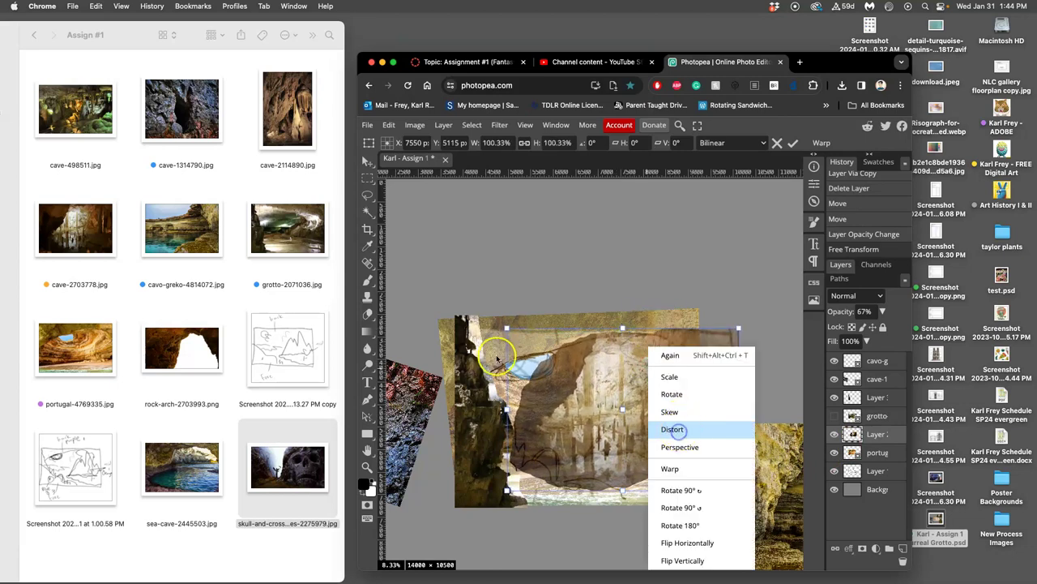
pyautogui.moveTo(503, 327); pyautogui.dragTo(500, 334)
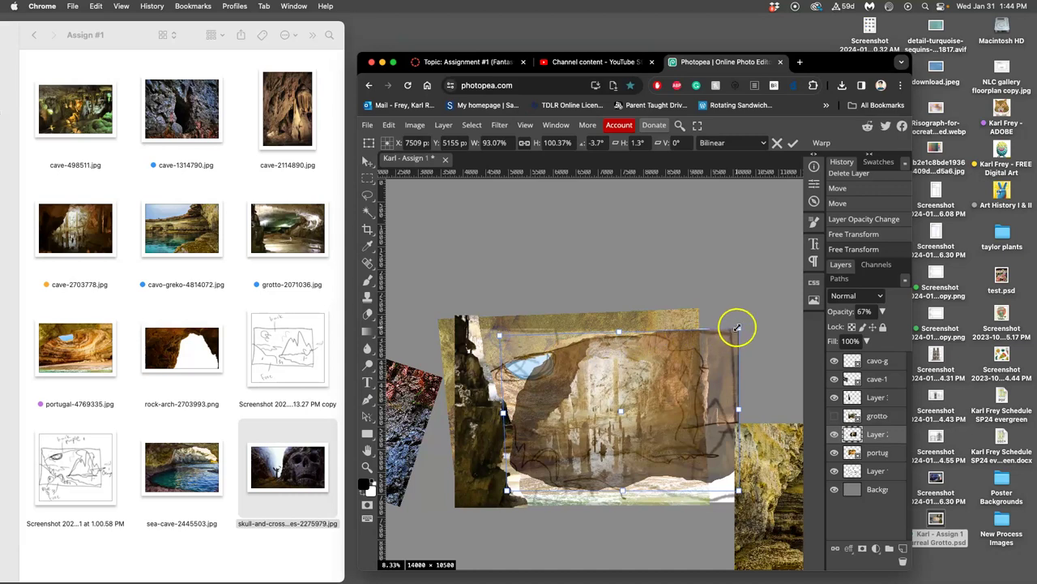
pyautogui.moveTo(737, 327); pyautogui.dragTo(739, 326)
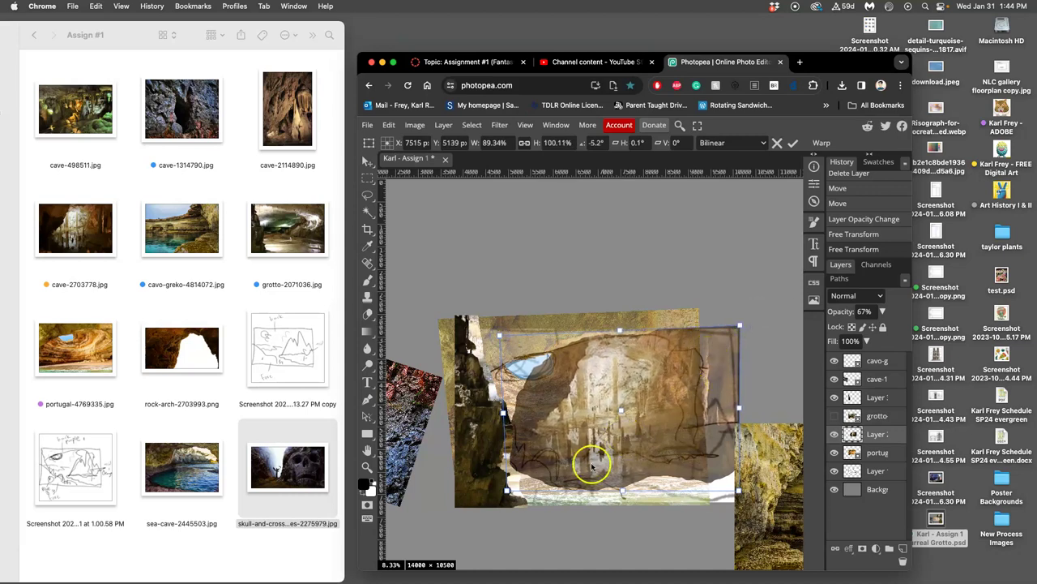
pyautogui.moveTo(505, 490); pyautogui.dragTo(495, 487)
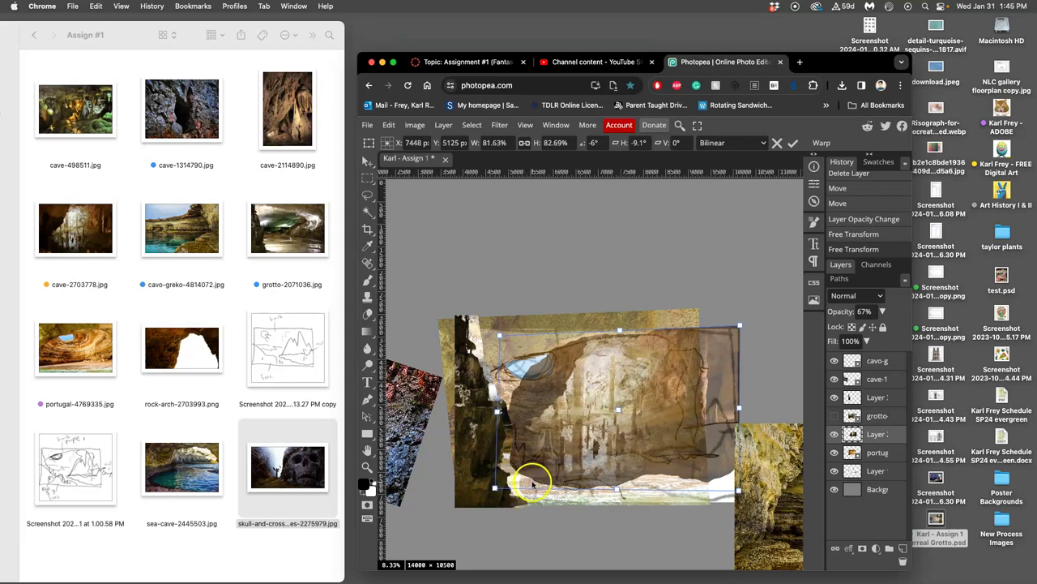
pyautogui.moveTo(493, 486); pyautogui.dragTo(481, 490)
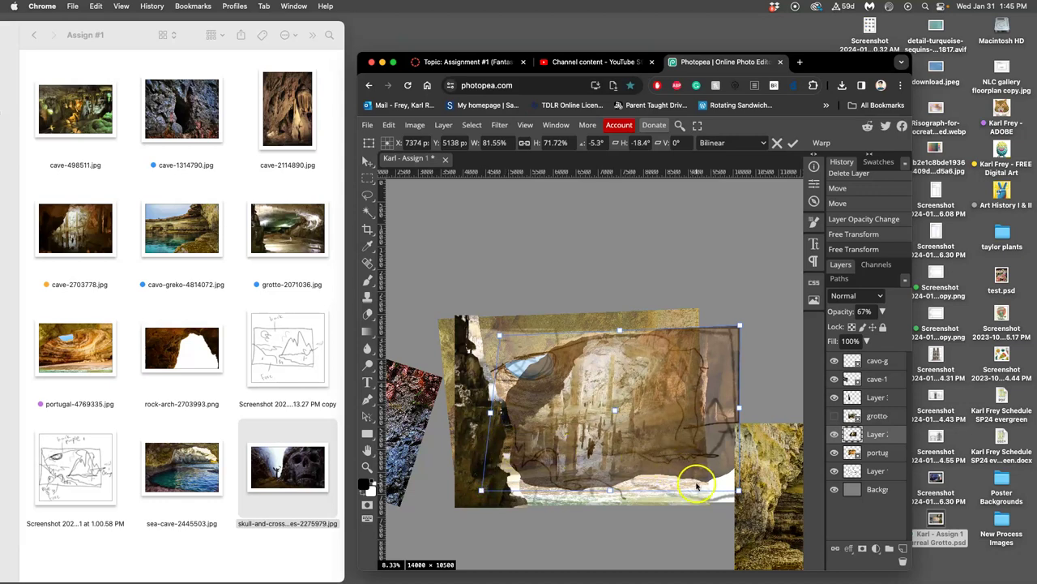
pyautogui.moveTo(738, 490); pyautogui.dragTo(756, 512)
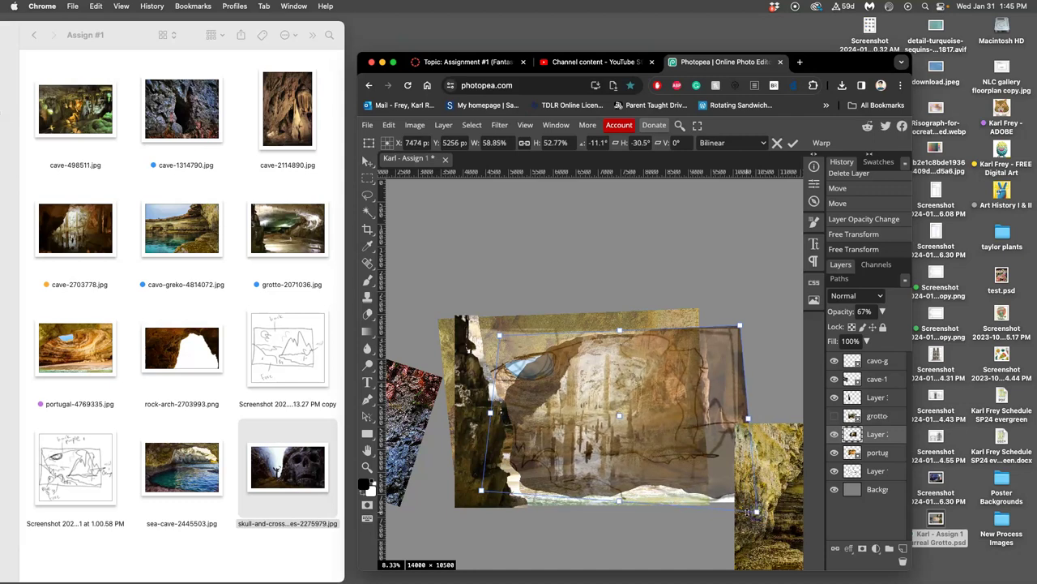
# Step: Apply Layer 2's distortion, then select and nudge the next rock layer and set 63% opacity
pyautogui.press('Return')
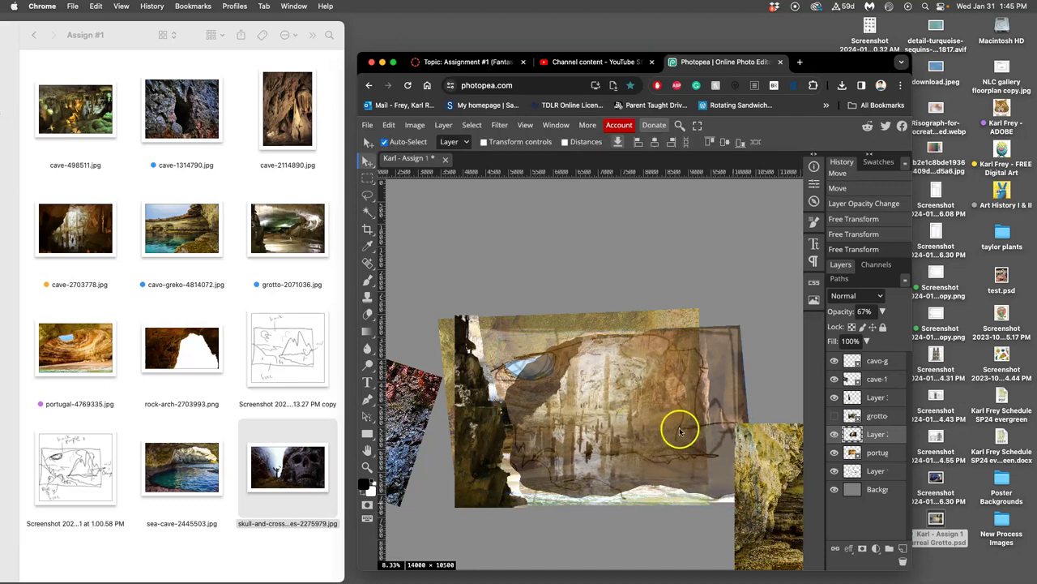
pyautogui.click(872, 397)
pyautogui.moveTo(475, 416); pyautogui.dragTo(479, 434)
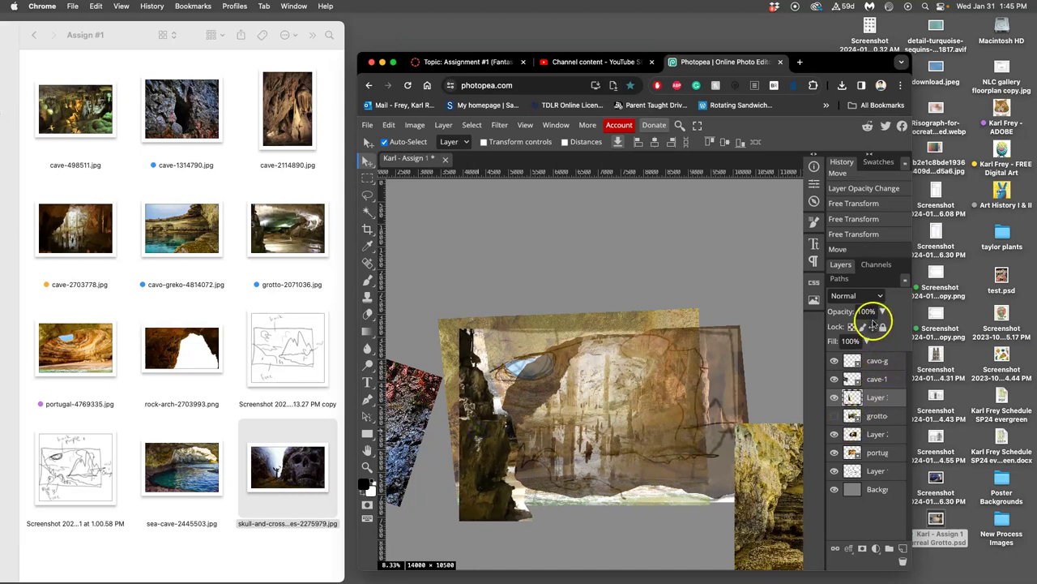
pyautogui.click(882, 312)
pyautogui.click(861, 326)
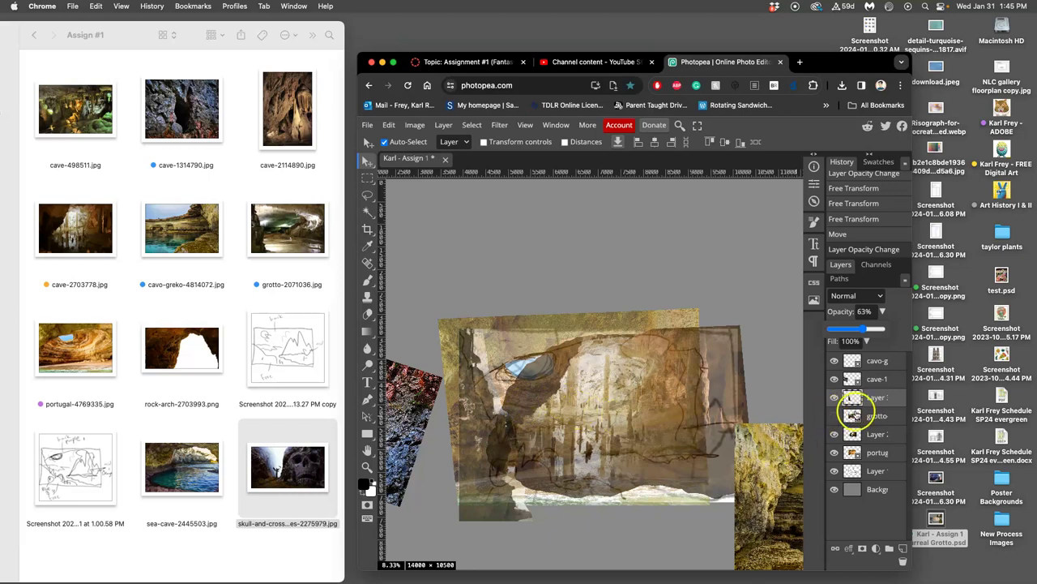
pyautogui.click(878, 402)
# Step: Rotate the layer 90° clockwise and drag its corners to skew it
pyautogui.hotkey('ctrl', 't')
pyautogui.rightClick(517, 490)
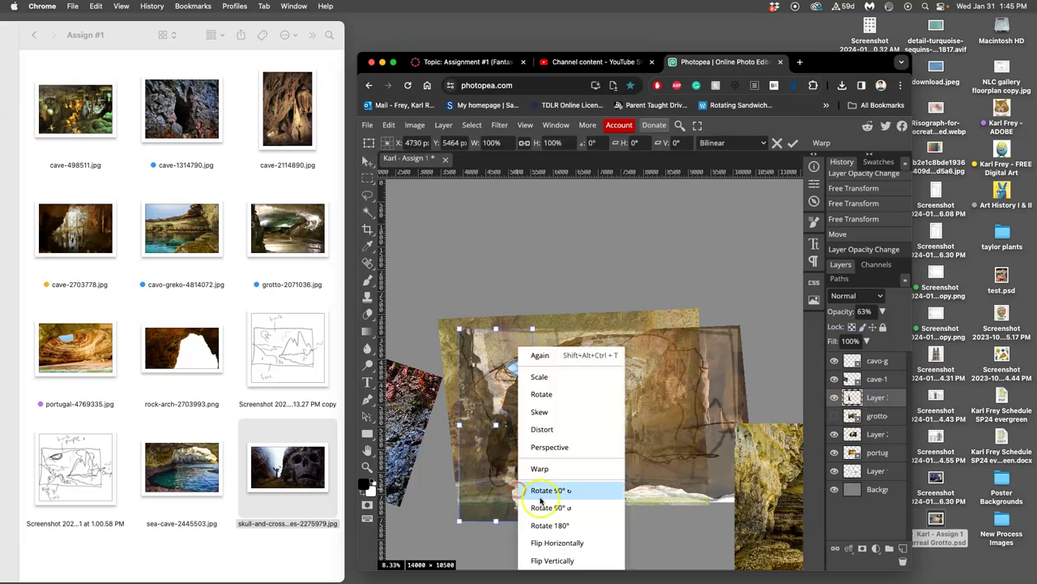
pyautogui.click(528, 487)
pyautogui.moveTo(531, 519)
pyautogui.mouseDown()
pyautogui.moveTo(540, 502)
pyautogui.moveTo(546, 521)
pyautogui.mouseUp()
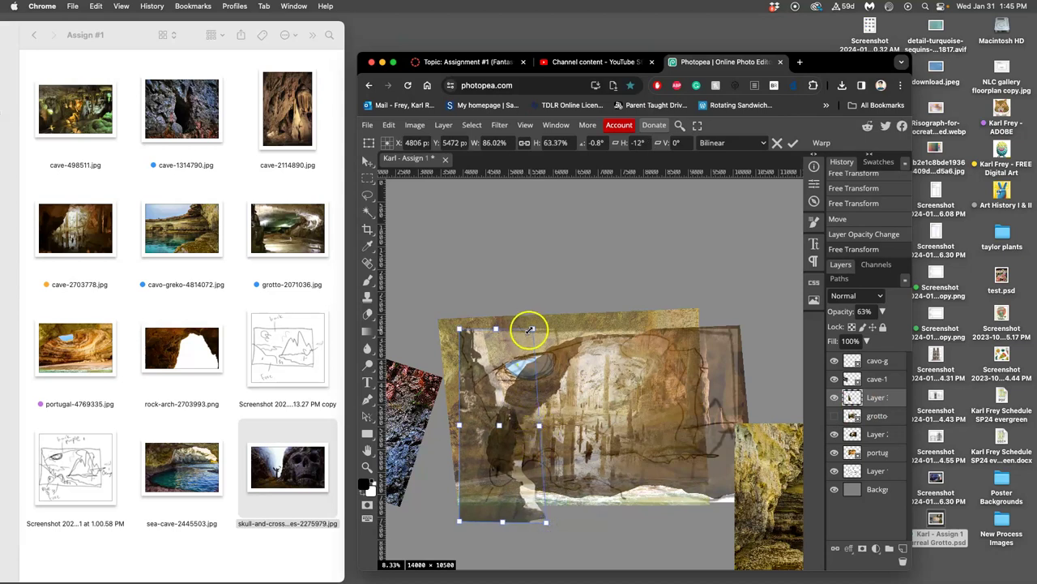
pyautogui.moveTo(530, 329); pyautogui.dragTo(538, 318)
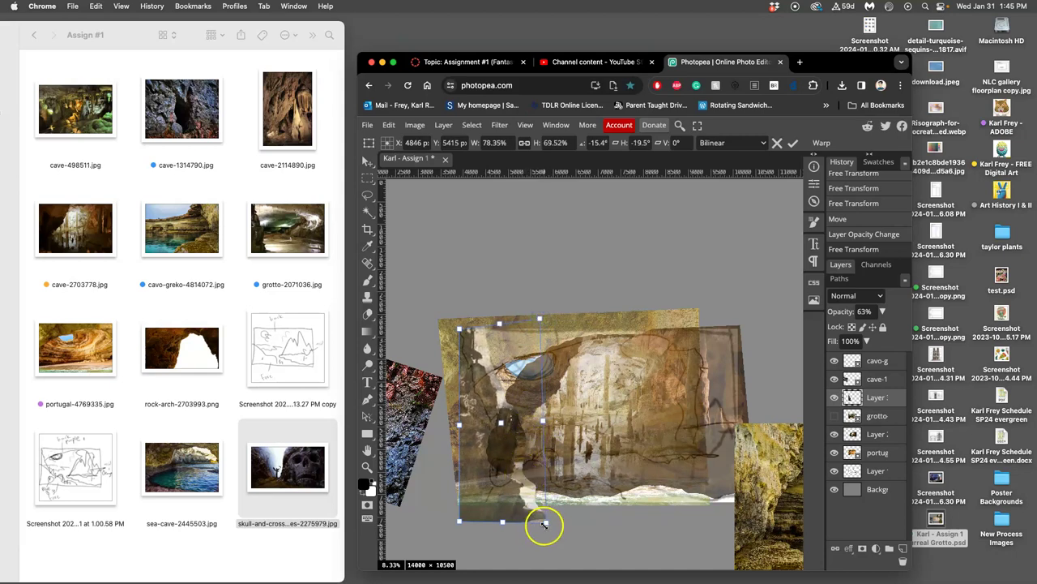
# Step: Apply the transform, raise the layer's opacity to 74%, and move the dark rock photo to the centre
pyautogui.press('Return')
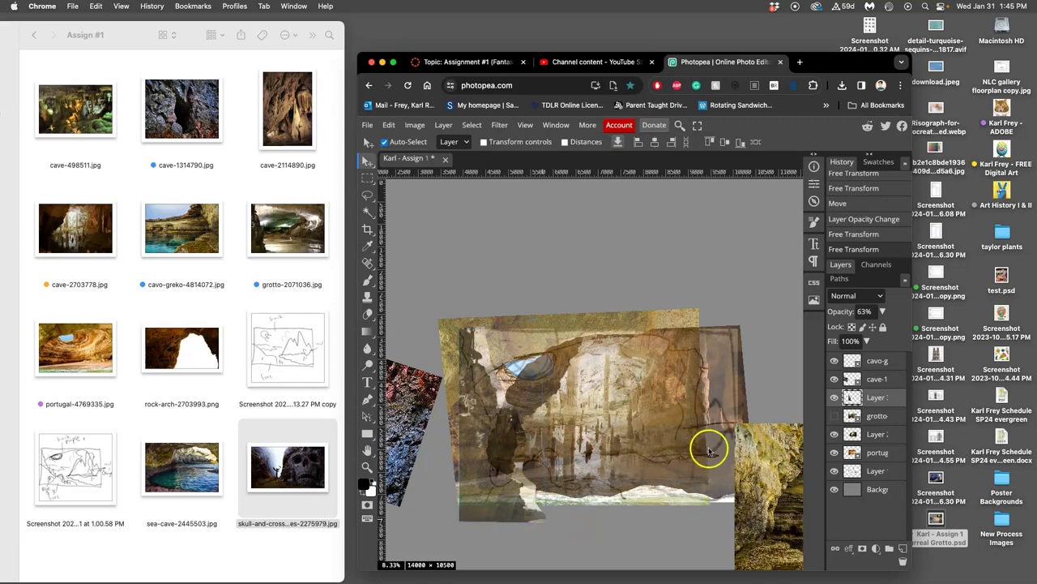
pyautogui.click(881, 312)
pyautogui.moveTo(864, 329); pyautogui.dragTo(869, 328)
pyautogui.hscroll(-3, 616, 397)
pyautogui.moveTo(448, 417); pyautogui.dragTo(713, 395)
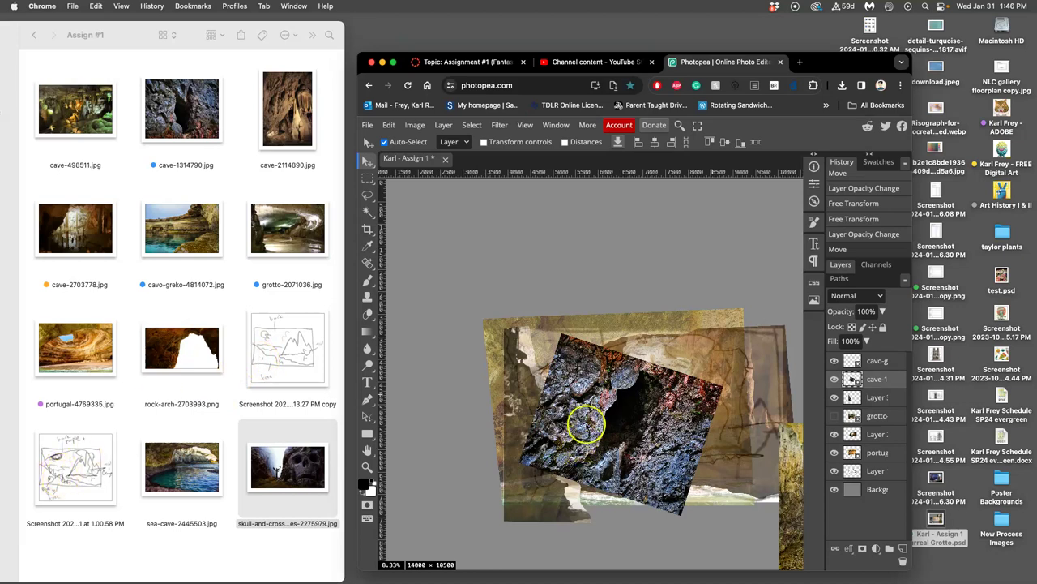
pyautogui.moveTo(584, 424); pyautogui.dragTo(576, 432)
pyautogui.click(368, 196)
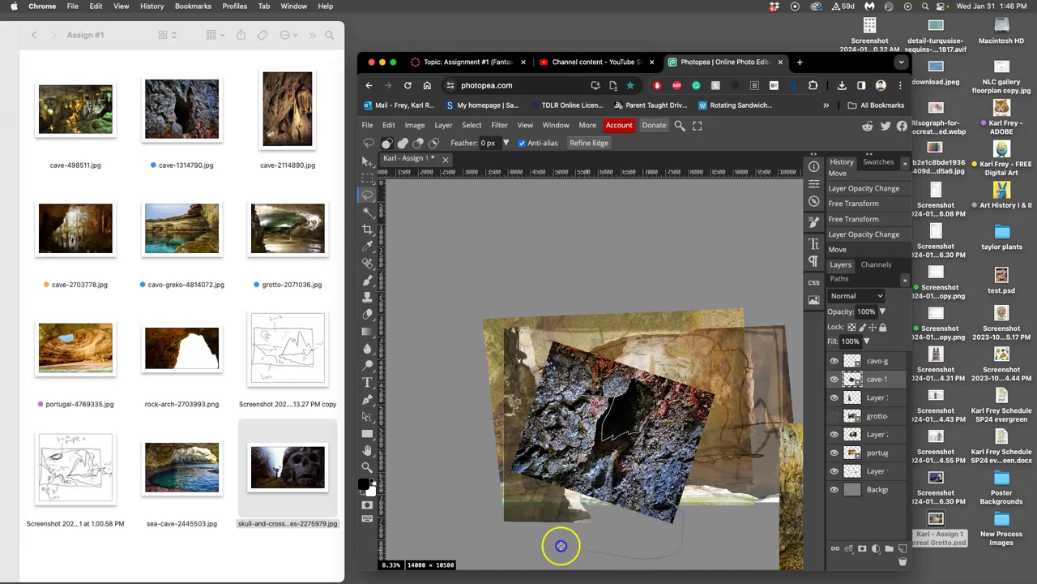
# Step: Lasso the dark rock's lower chunk onto a new layer and hide the original photo
pyautogui.moveTo(487, 422); pyautogui.dragTo(488, 421)
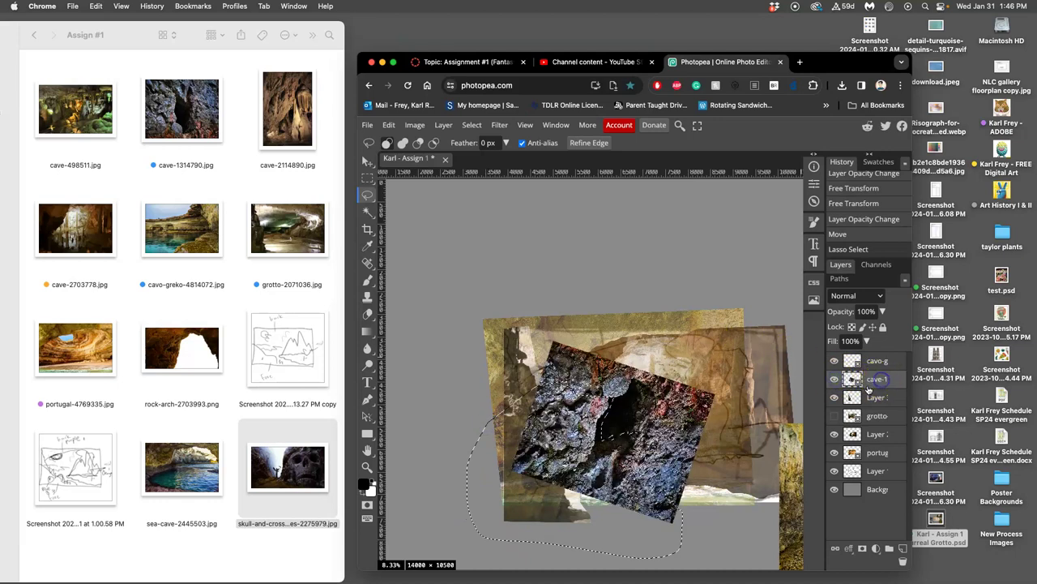
pyautogui.press('super+j')
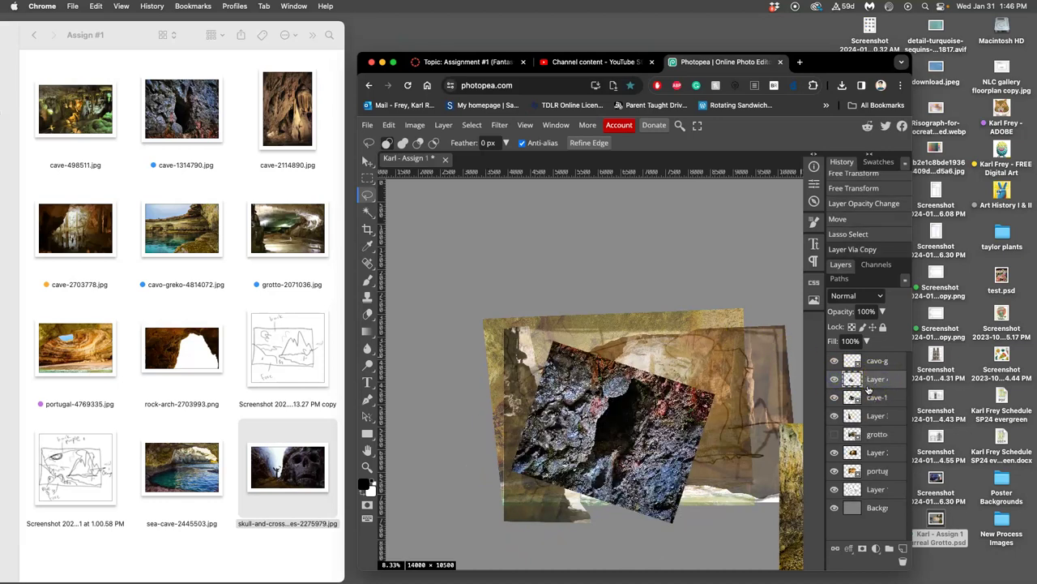
pyautogui.click(834, 397)
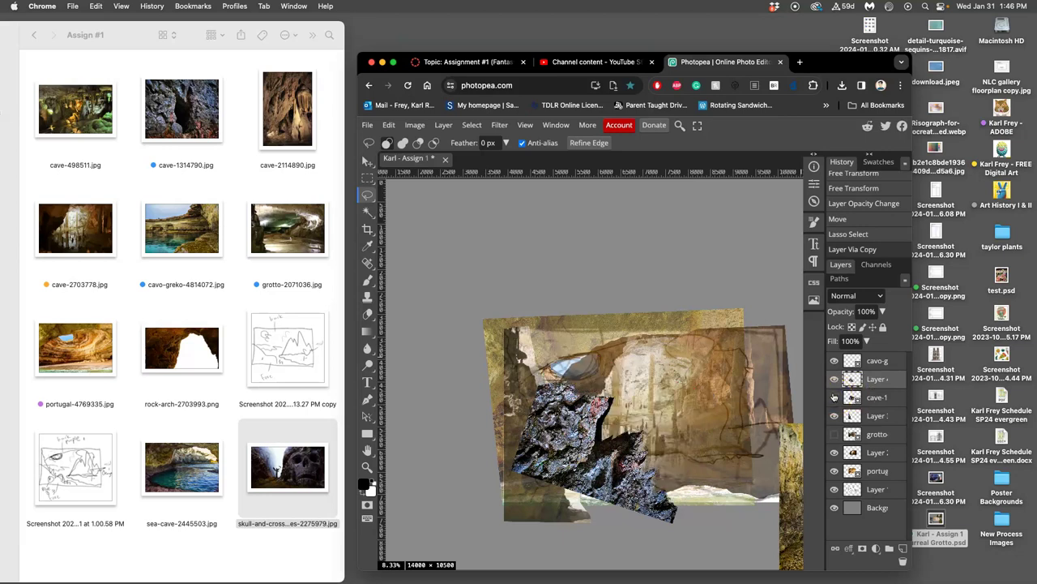
pyautogui.click(834, 397)
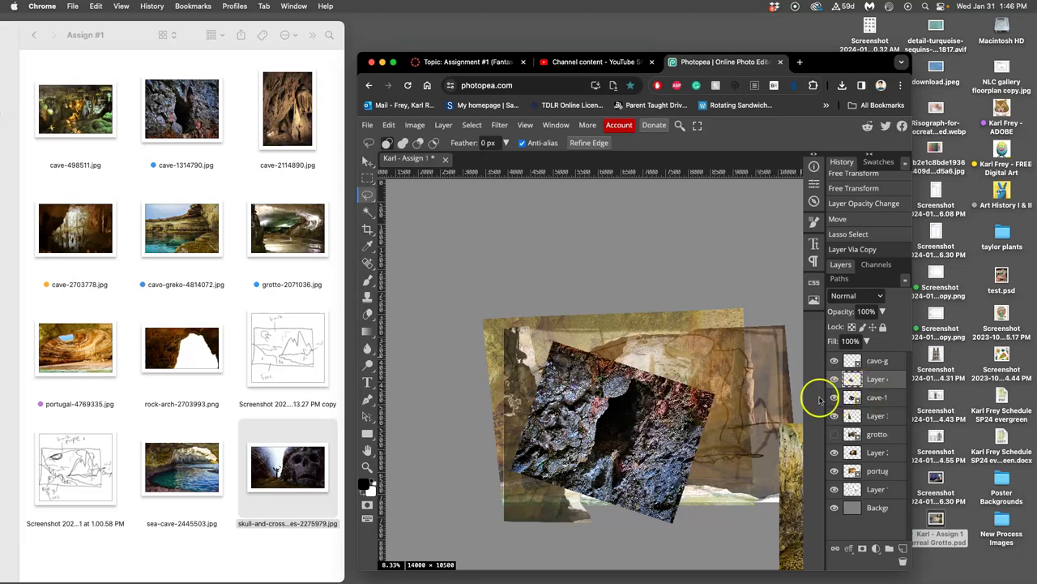
pyautogui.click(834, 397)
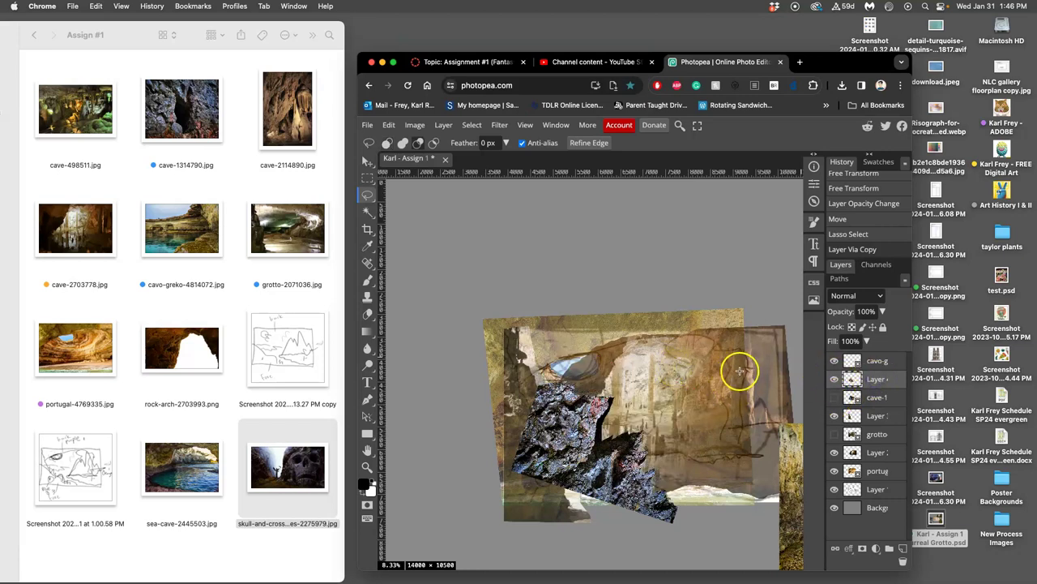
# Step: Rotate the copied rock chunk to about -22° and shift it along the collage bottom
pyautogui.press('super+t')
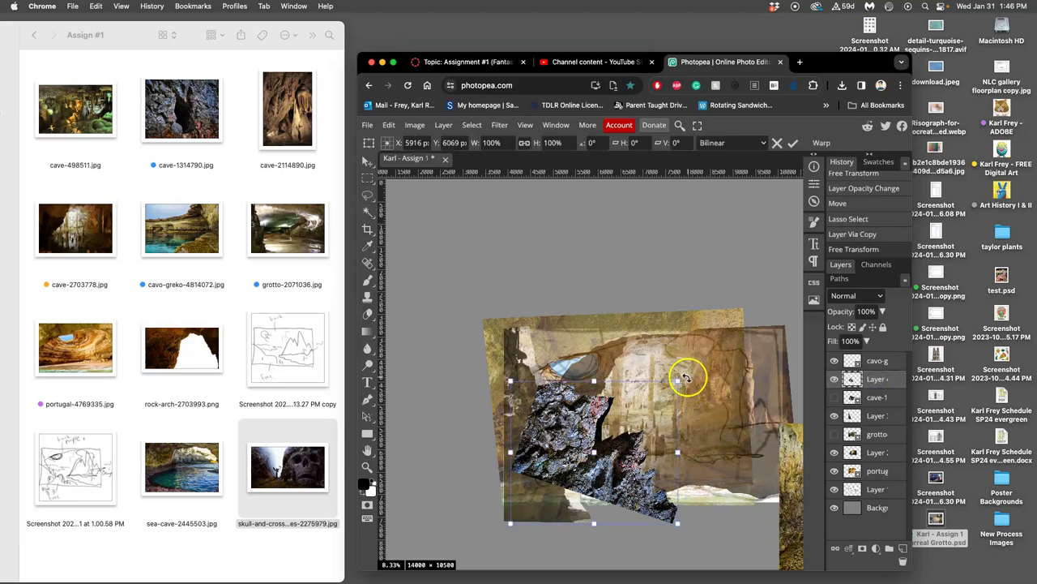
pyautogui.moveTo(685, 375); pyautogui.dragTo(642, 354)
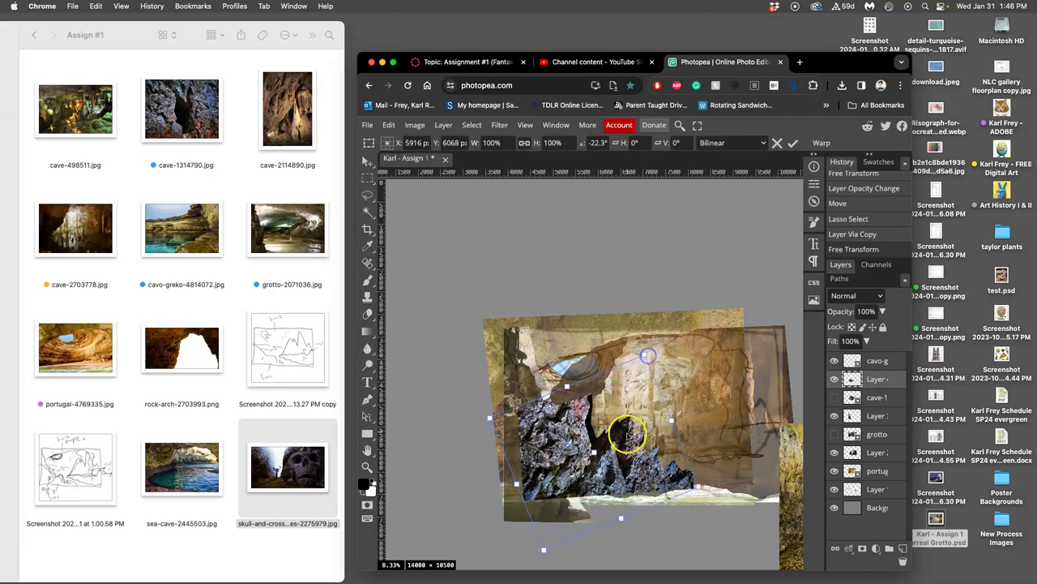
pyautogui.moveTo(621, 462); pyautogui.dragTo(620, 481)
pyautogui.moveTo(690, 486); pyautogui.dragTo(694, 511)
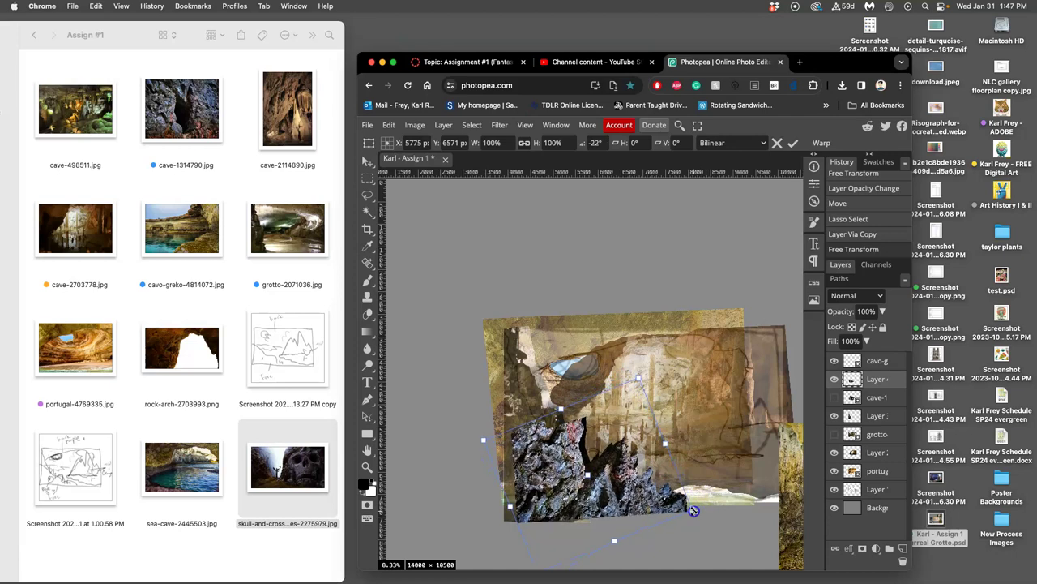
pyautogui.press('Return')
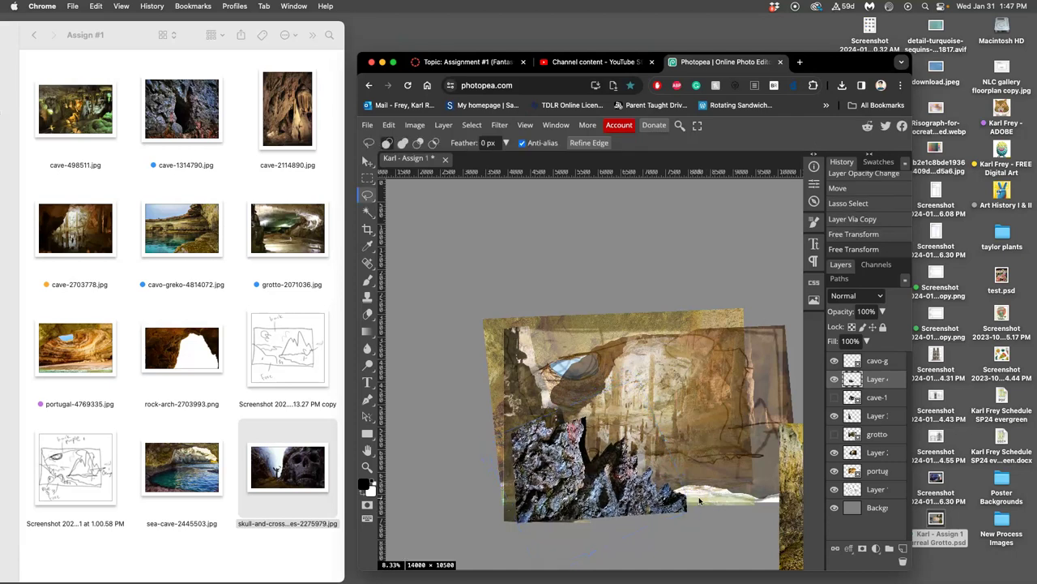
pyautogui.moveTo(700, 494)
pyautogui.mouseDown()
pyautogui.moveTo(700, 418)
pyautogui.moveTo(724, 440)
pyautogui.moveTo(619, 492)
pyautogui.mouseUp()
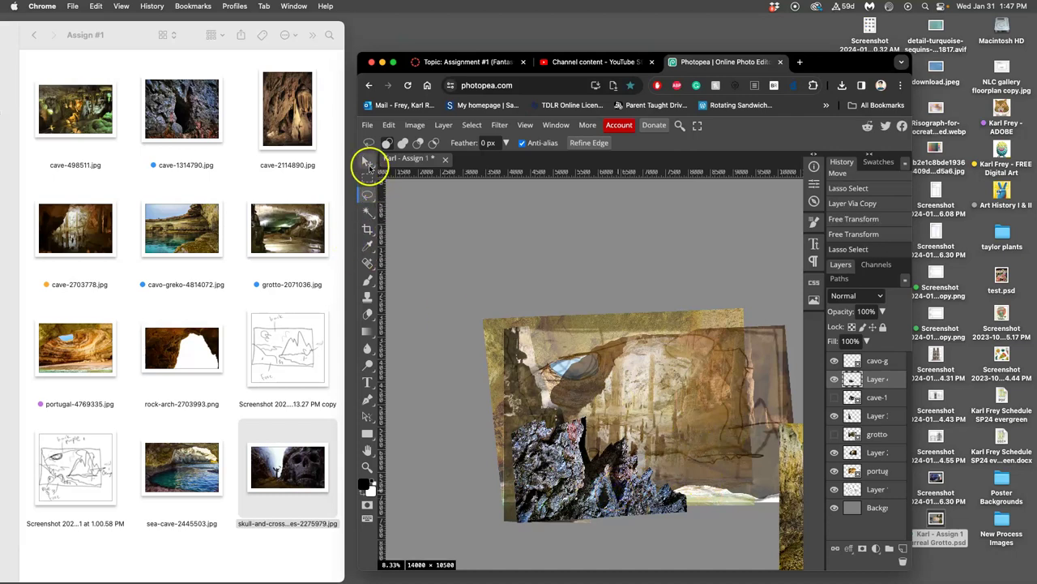
# Step: Drop the lasso selection and lower the rock chunk's opacity to 39%
pyautogui.click(561, 452)
pyautogui.click(445, 229)
pyautogui.click(883, 314)
pyautogui.moveTo(882, 330); pyautogui.dragTo(859, 330)
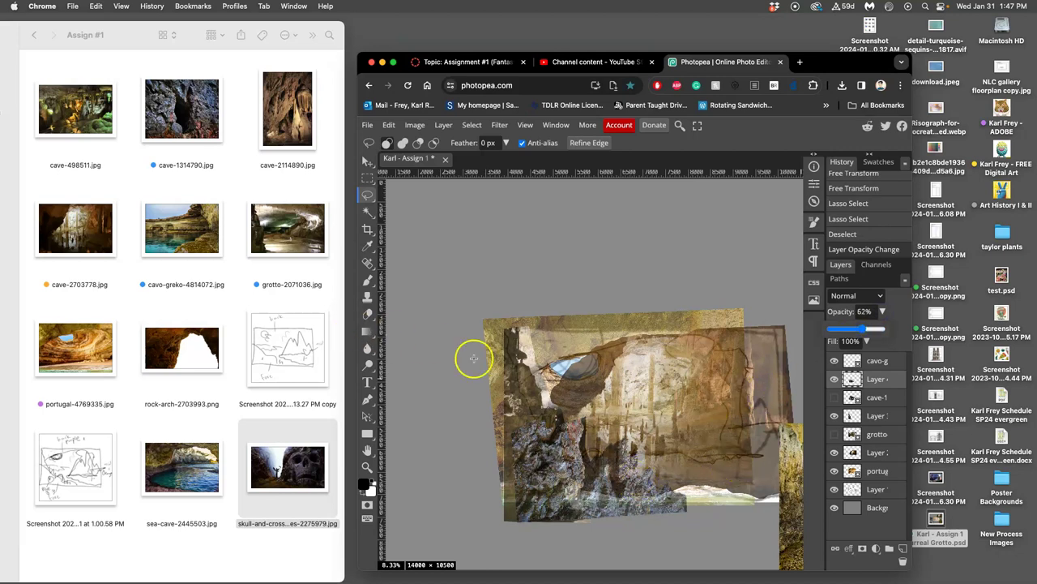
# Step: Clear the selection and show cyan guide lines across the collage
pyautogui.hscroll(2, 681, 267)
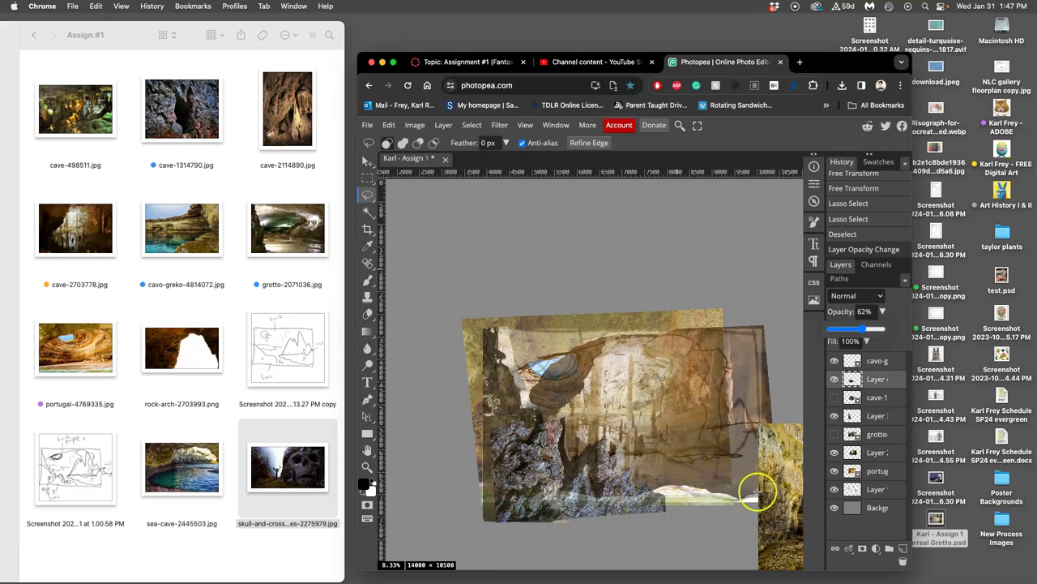
pyautogui.hscroll(2, 685, 474)
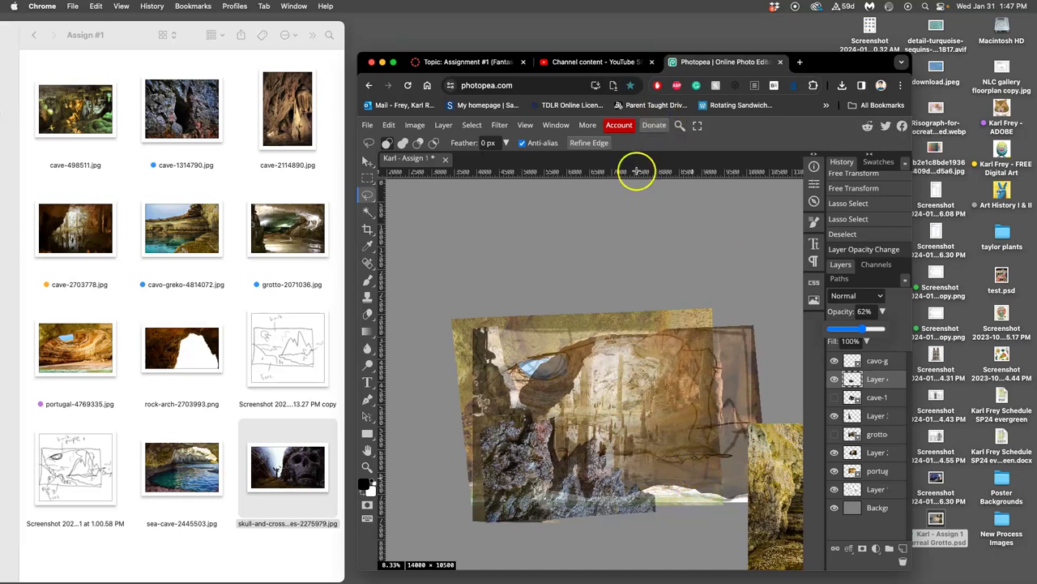
pyautogui.click(622, 195)
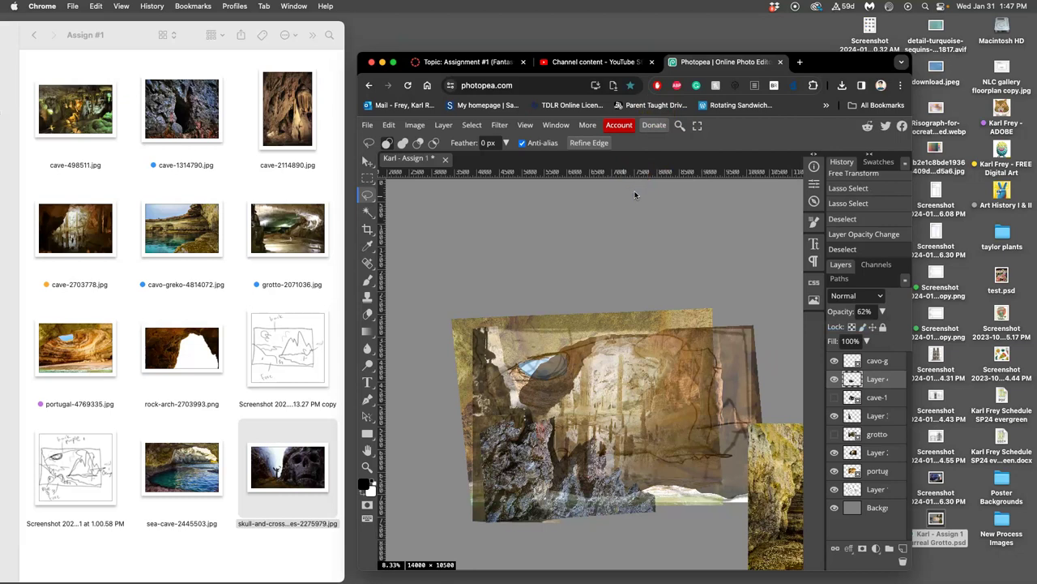
pyautogui.hotkey('ctrl', 't')
pyautogui.hscroll(5, 641, 232)
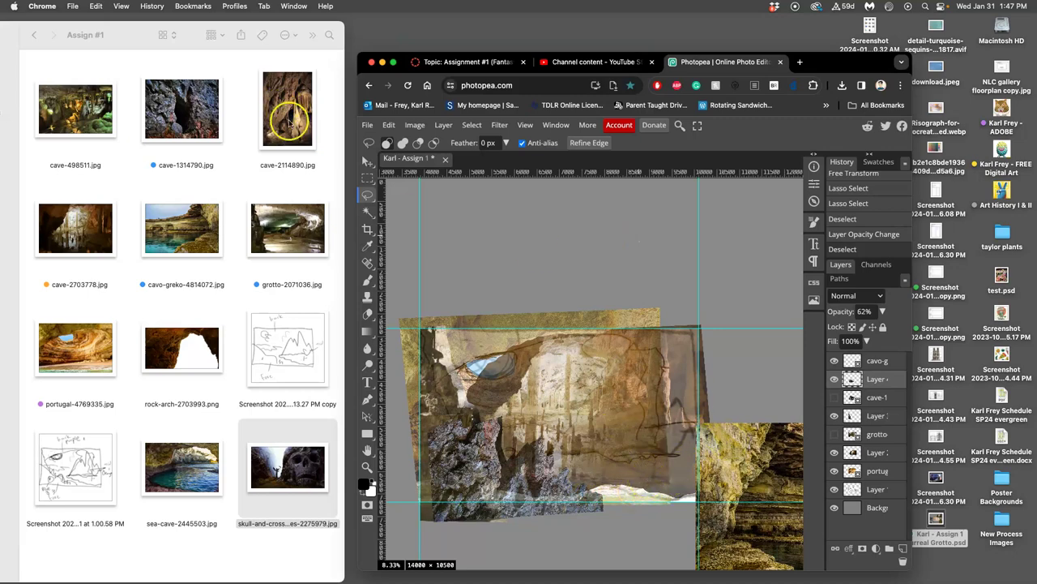
# Step: Move the cavo-greko sea-cave photo over the collage's upper half, then begin saving
pyautogui.click(367, 160)
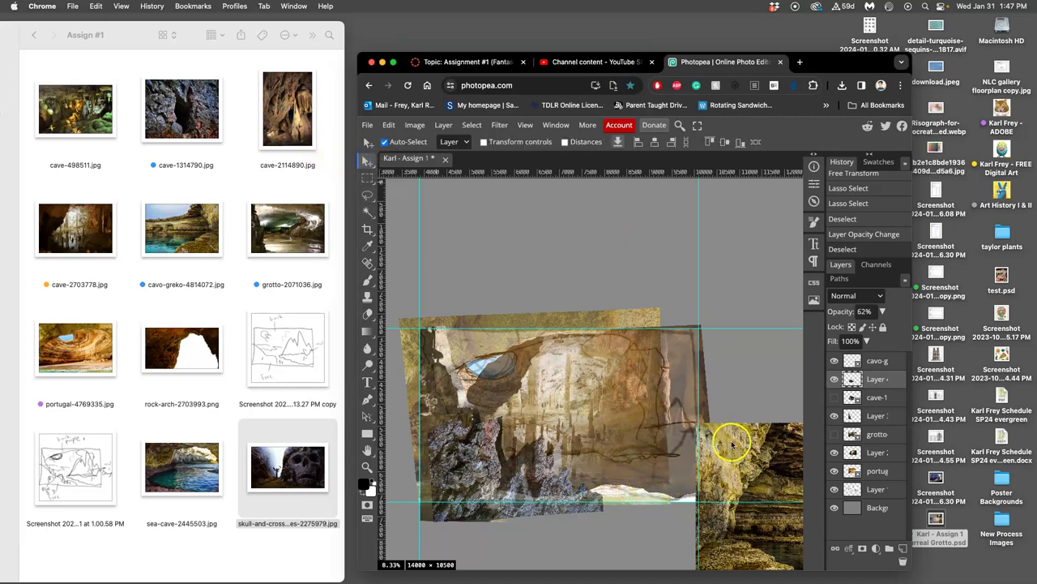
pyautogui.moveTo(730, 440); pyautogui.dragTo(485, 234)
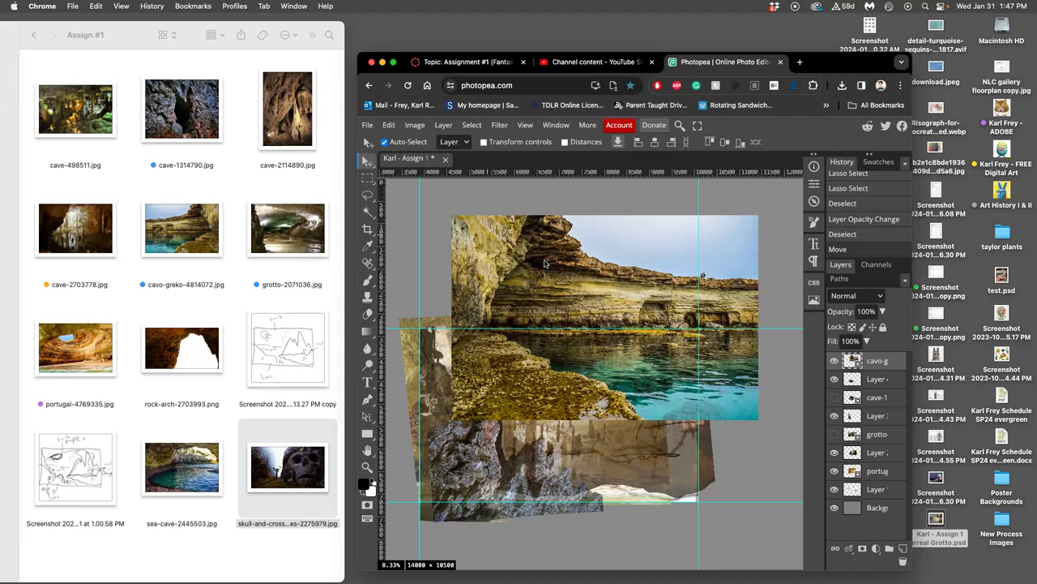
pyautogui.press('super+alt+t')
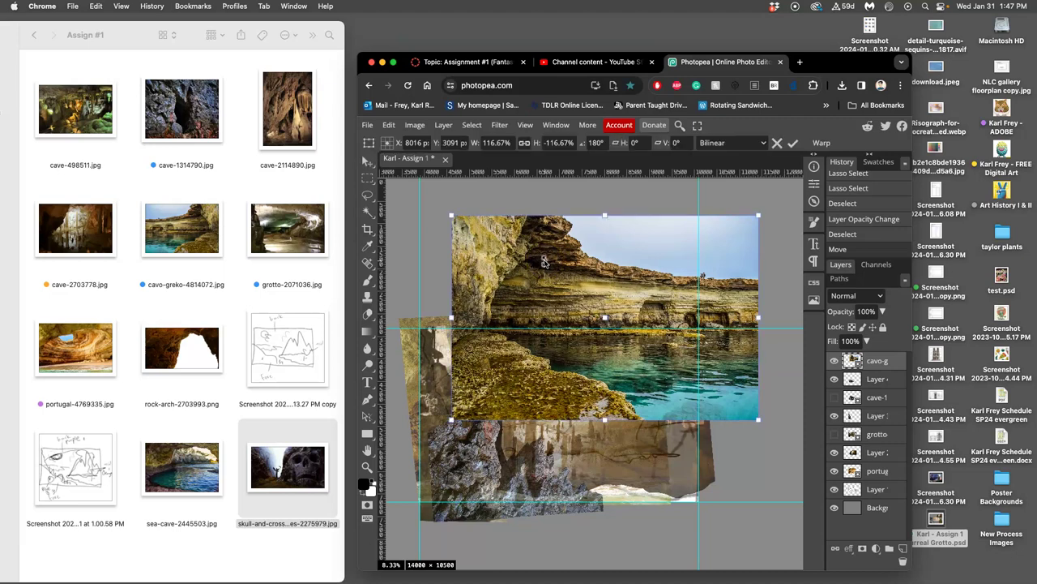
pyautogui.rightClick(544, 261)
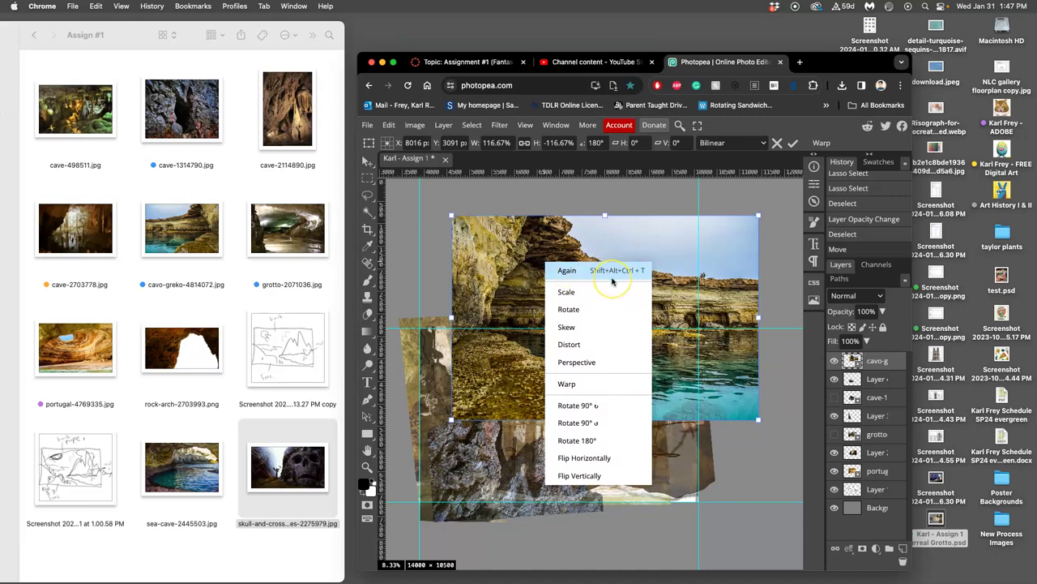
pyautogui.click(612, 279)
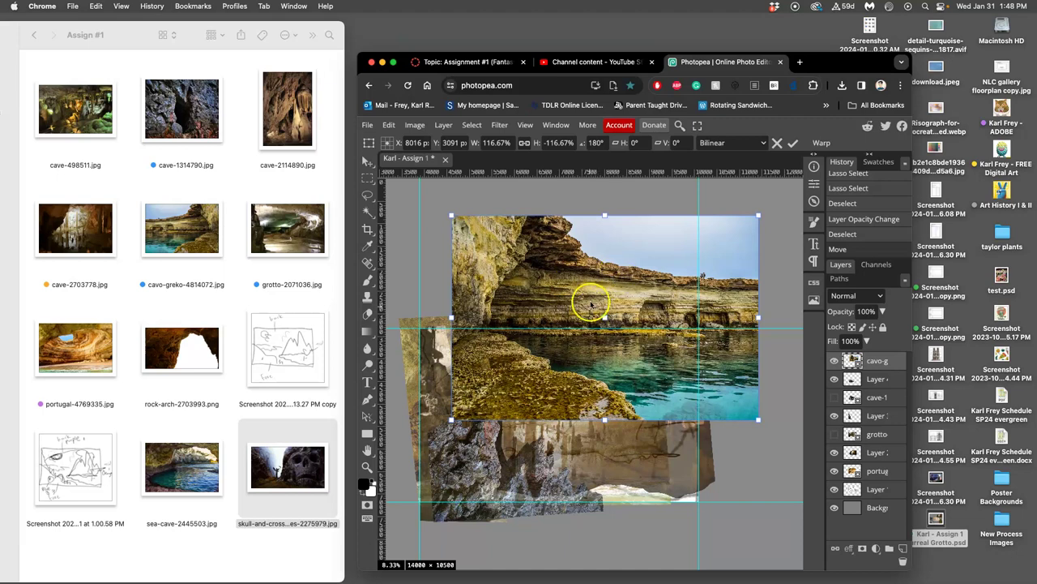
pyautogui.click(368, 125)
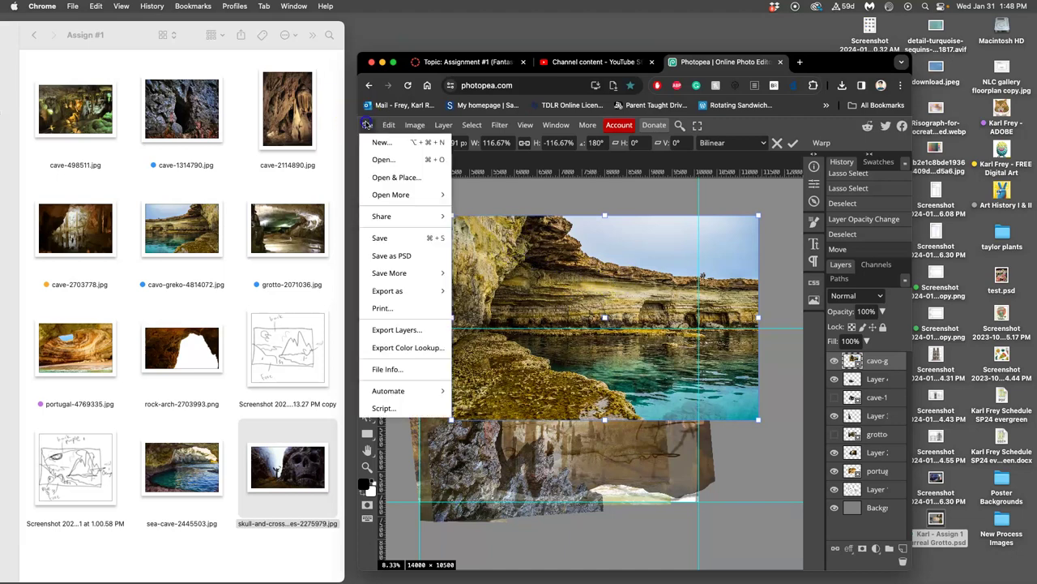
# Step: Save the collage and nudge the sea-cave layer slightly
pyautogui.click(391, 237)
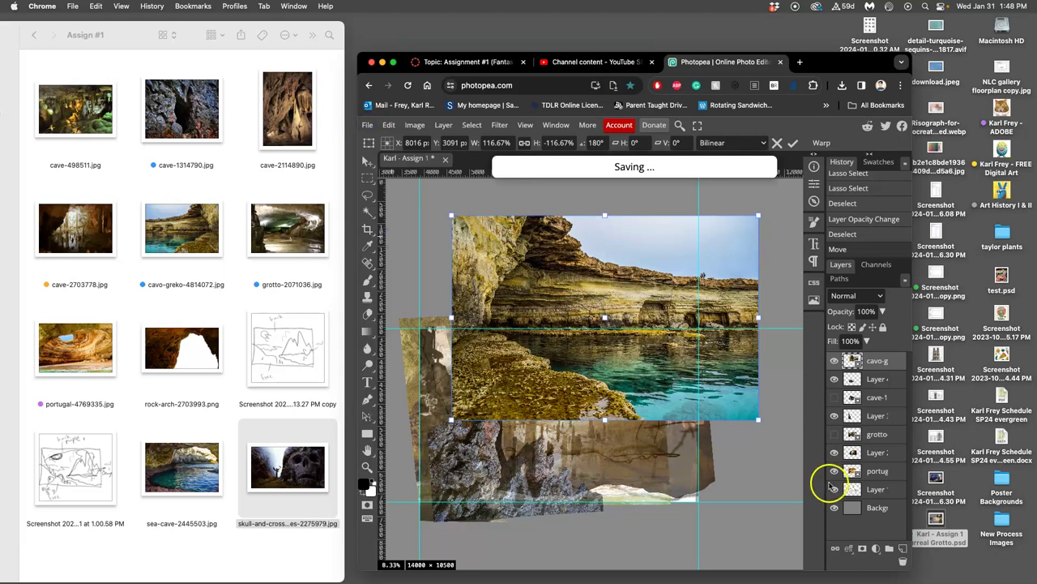
pyautogui.moveTo(855, 65); pyautogui.dragTo(822, 65)
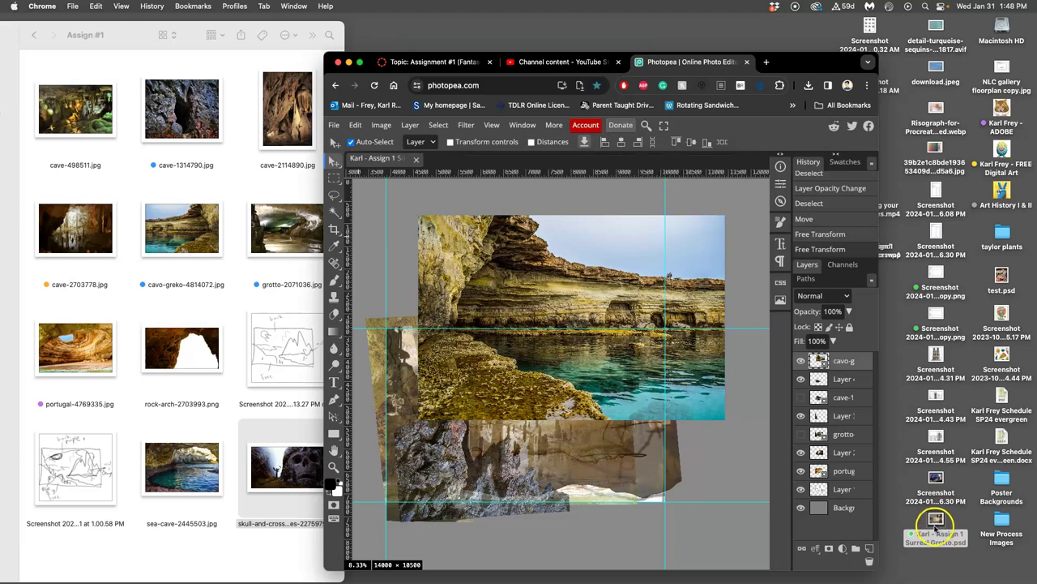
pyautogui.click(590, 384)
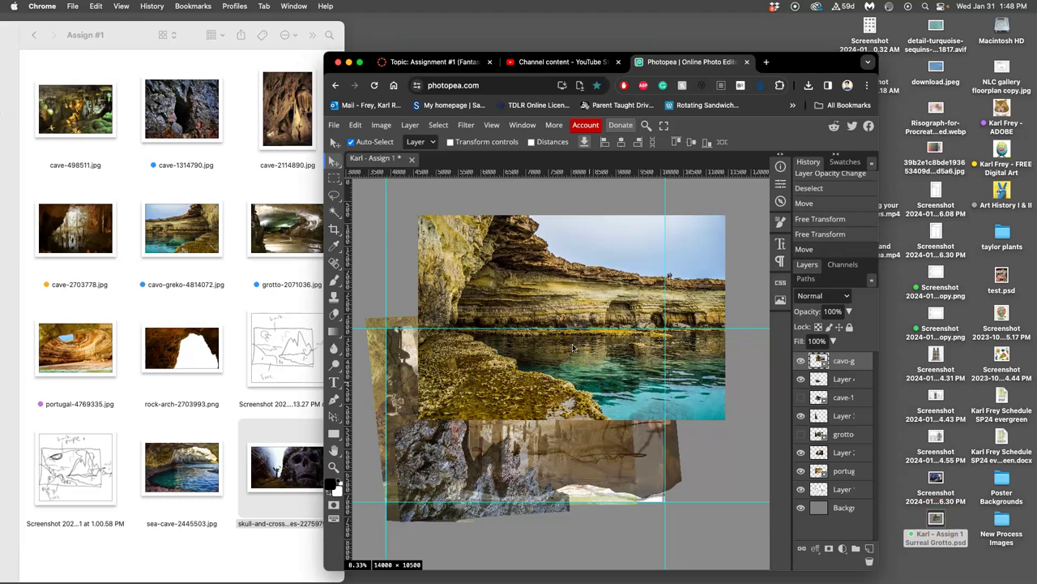
# Step: Flip the sea-cave photo horizontally, move it down and left, and apply the transform
pyautogui.press('alt+super+t')
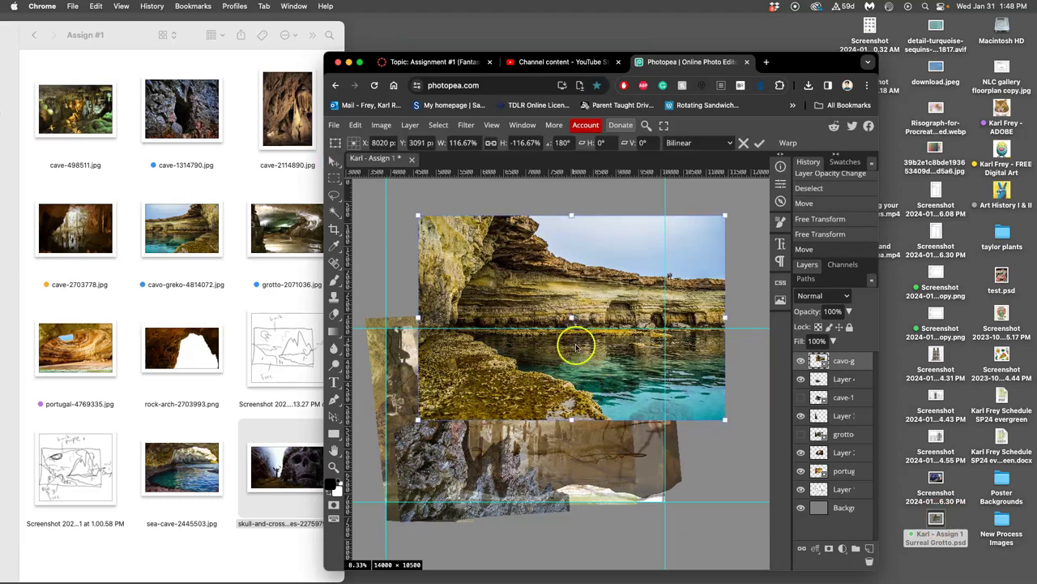
pyautogui.click(556, 384)
pyautogui.rightClick(558, 383)
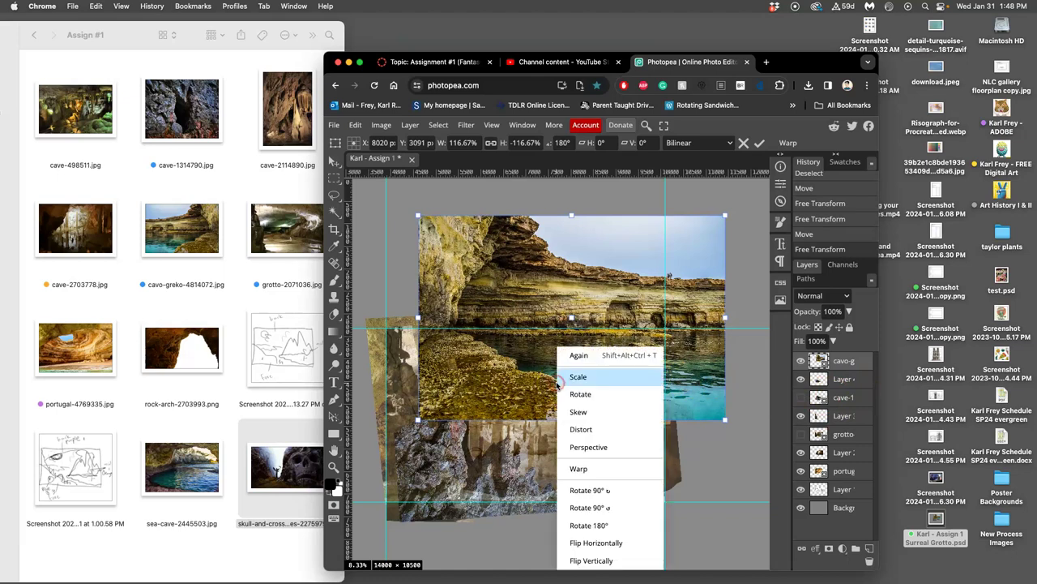
pyautogui.click(601, 544)
pyautogui.moveTo(621, 388); pyautogui.dragTo(604, 449)
pyautogui.click(585, 429)
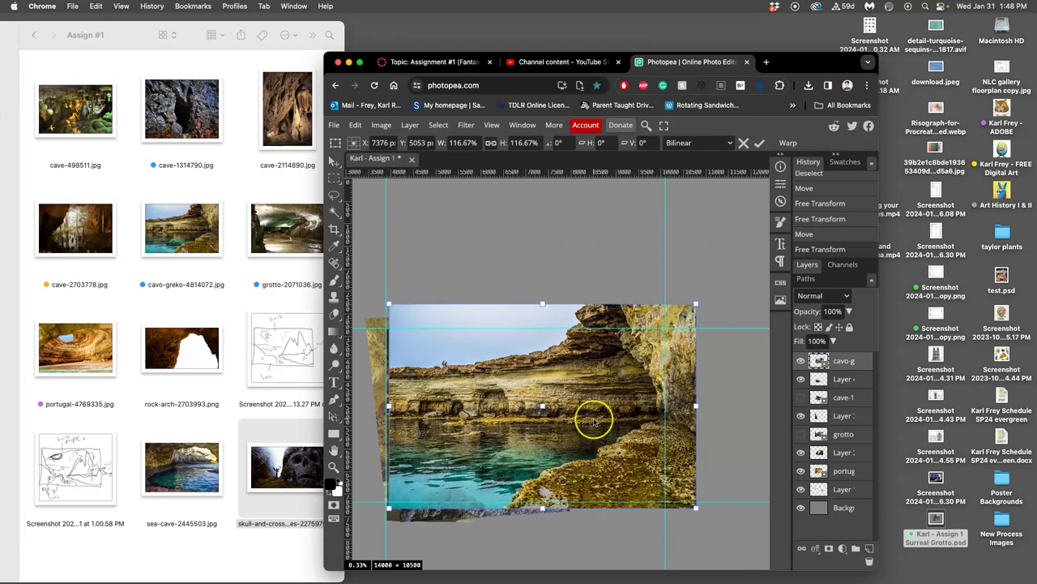
pyautogui.doubleClick(597, 356)
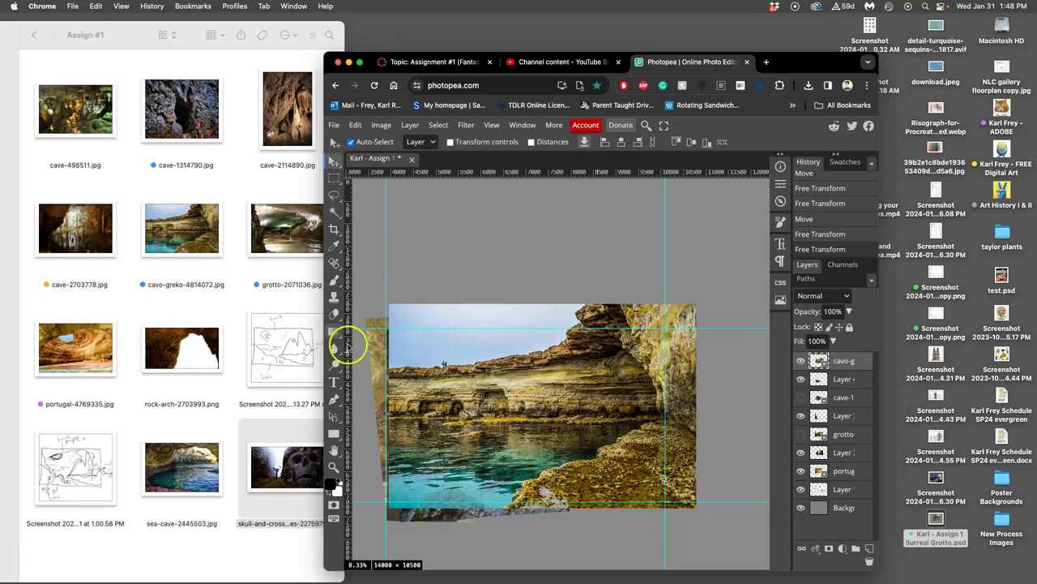
# Step: Lasso the water and rocks at the bottom of the sea-cave photo and copy them onto Layer 5
pyautogui.click(335, 195)
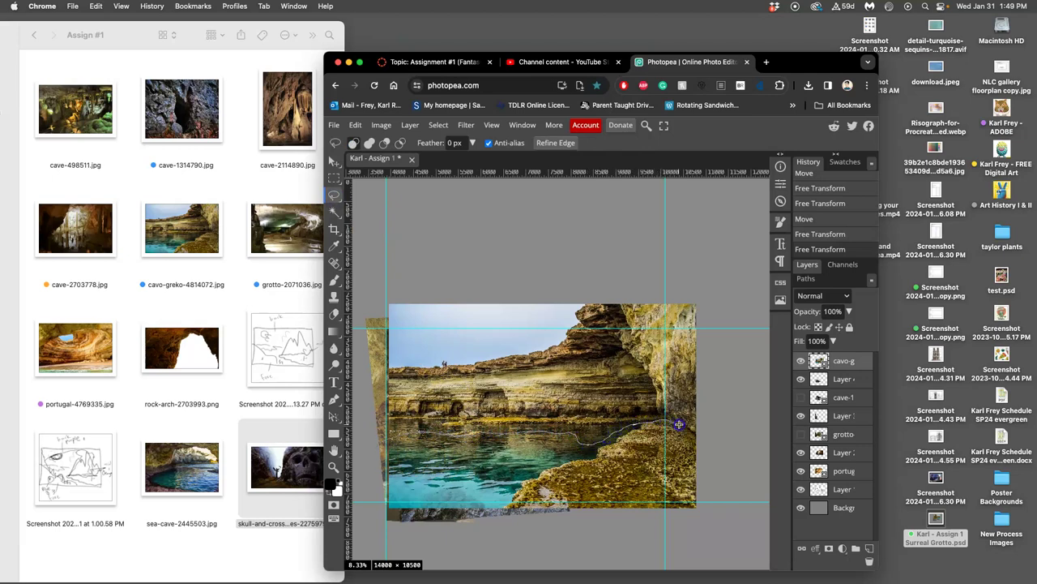
pyautogui.moveTo(689, 435)
pyautogui.mouseDown()
pyautogui.moveTo(694, 498)
pyautogui.moveTo(671, 532)
pyautogui.moveTo(411, 518)
pyautogui.mouseUp()
pyautogui.moveTo(378, 461); pyautogui.dragTo(379, 456)
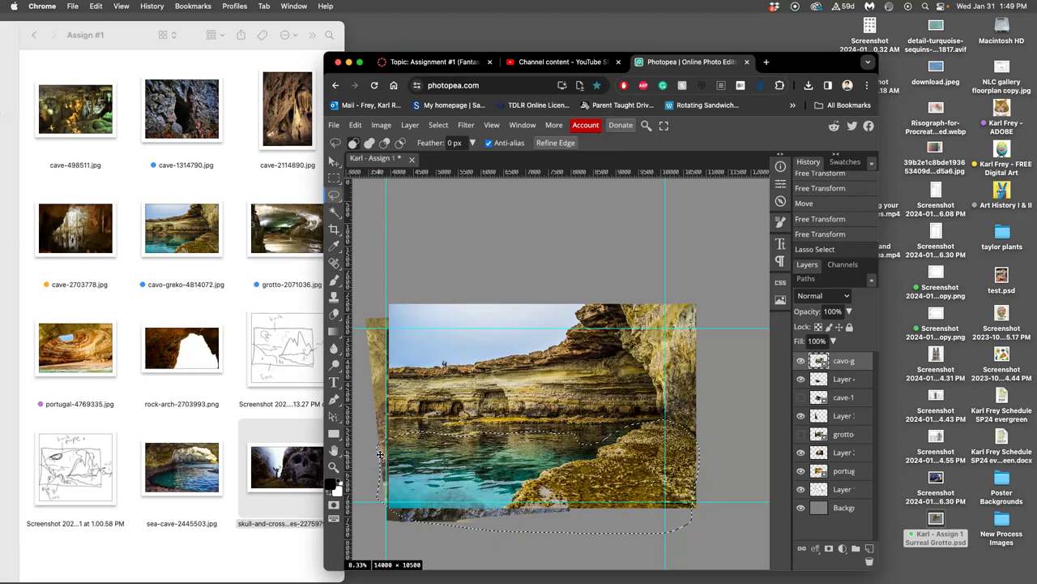
pyautogui.press('super+j')
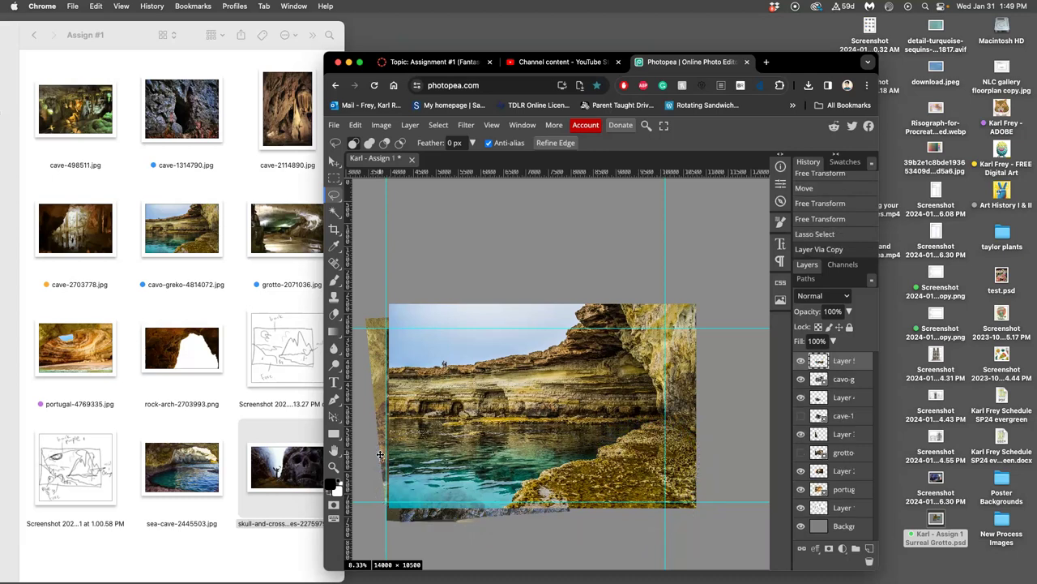
# Step: Delete the cavo-g, cave-1 and grotto layers
pyautogui.click(851, 378)
pyautogui.press('BackSpace')
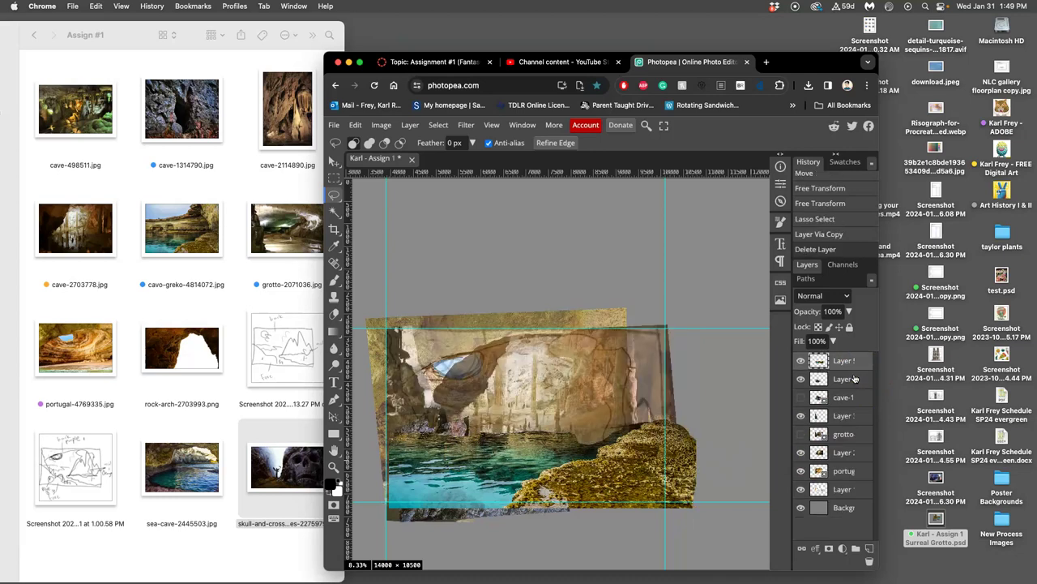
pyautogui.click(844, 396)
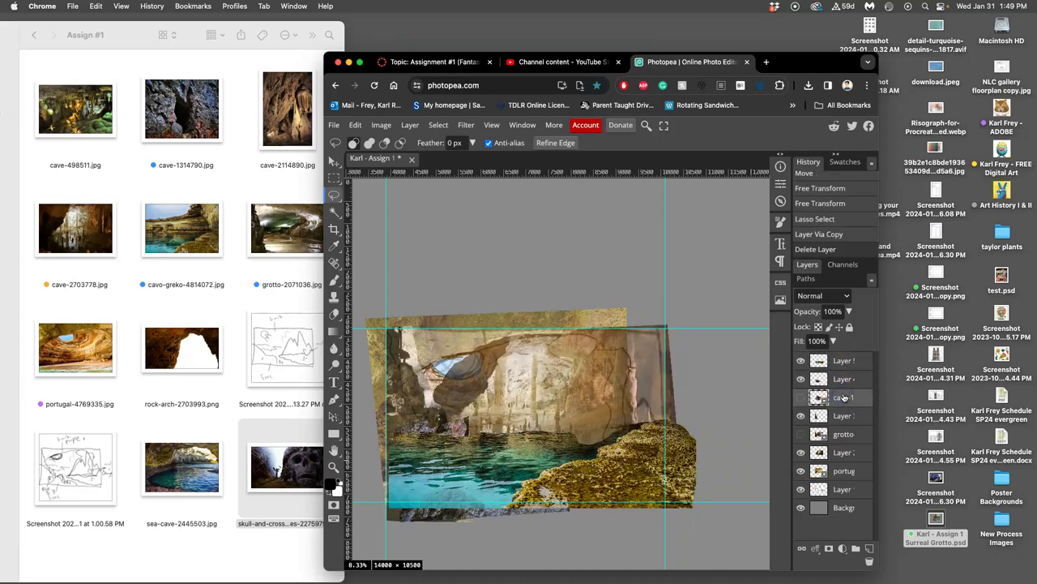
pyautogui.press('BackSpace')
pyautogui.click(844, 415)
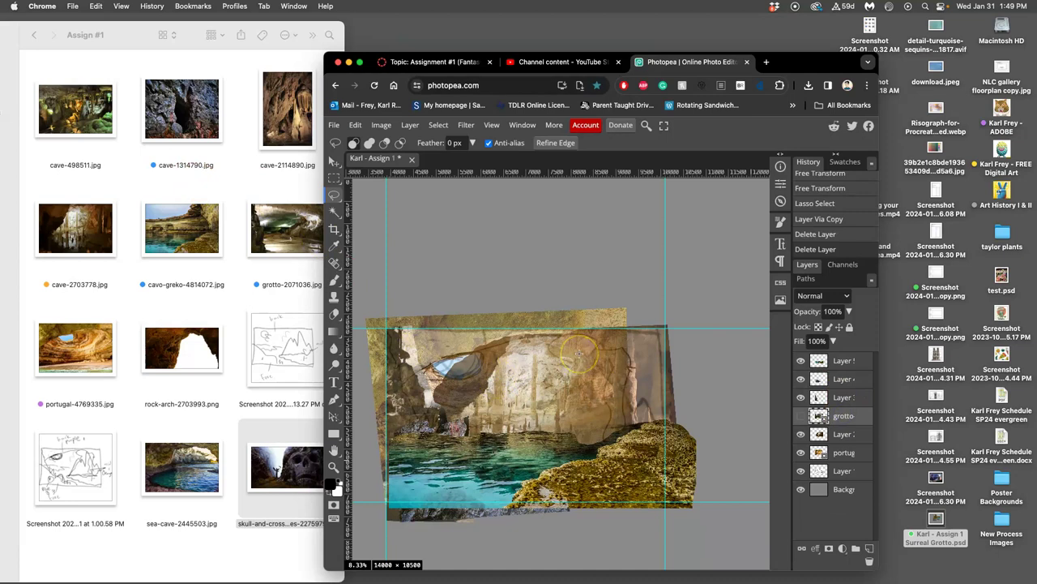
pyautogui.press('BackSpace')
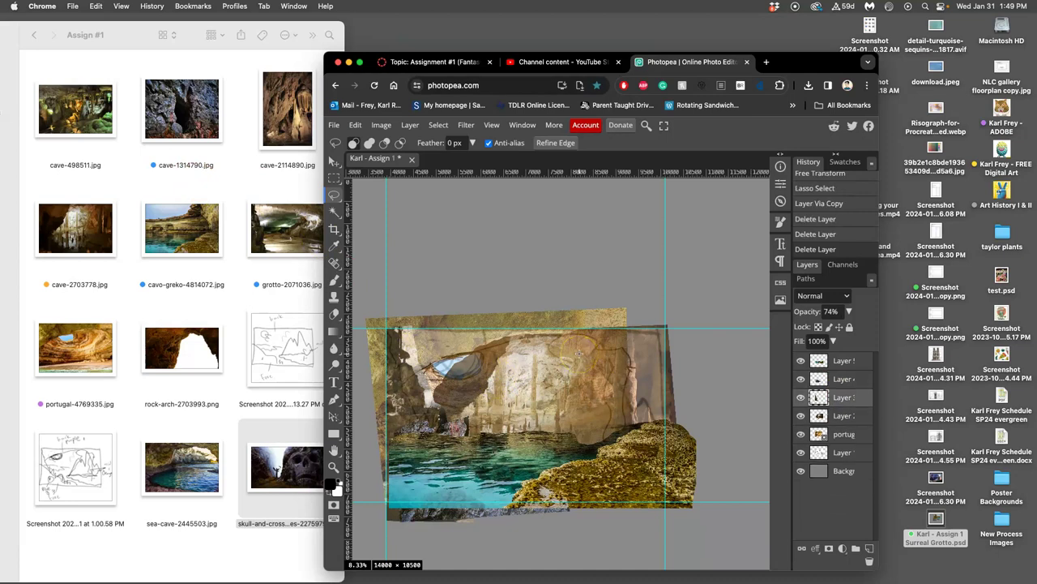
# Step: Check the portug layer's visibility and move Layer 5 below Layer 4
pyautogui.click(848, 438)
pyautogui.click(800, 434)
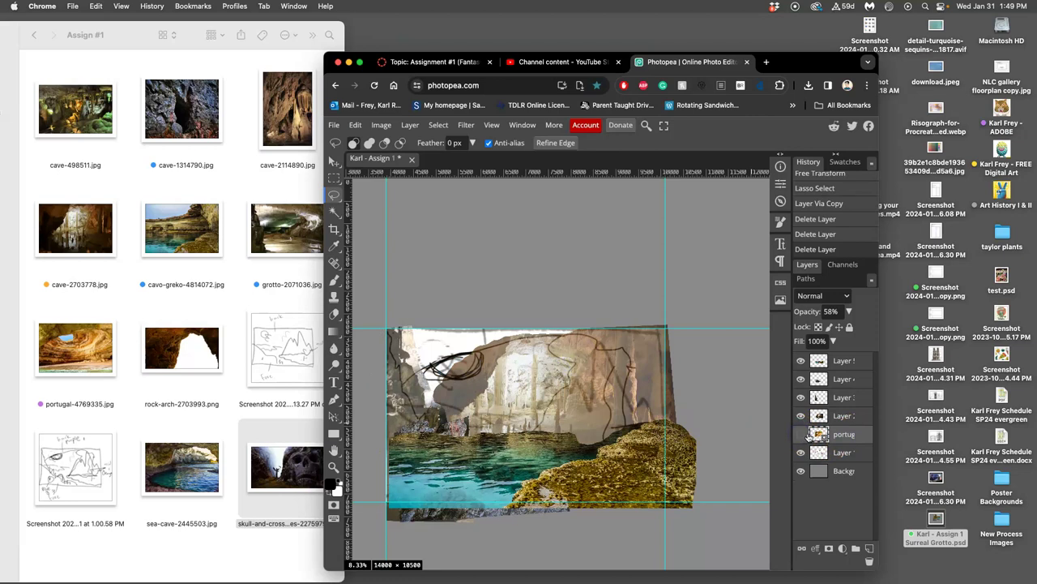
pyautogui.click(801, 435)
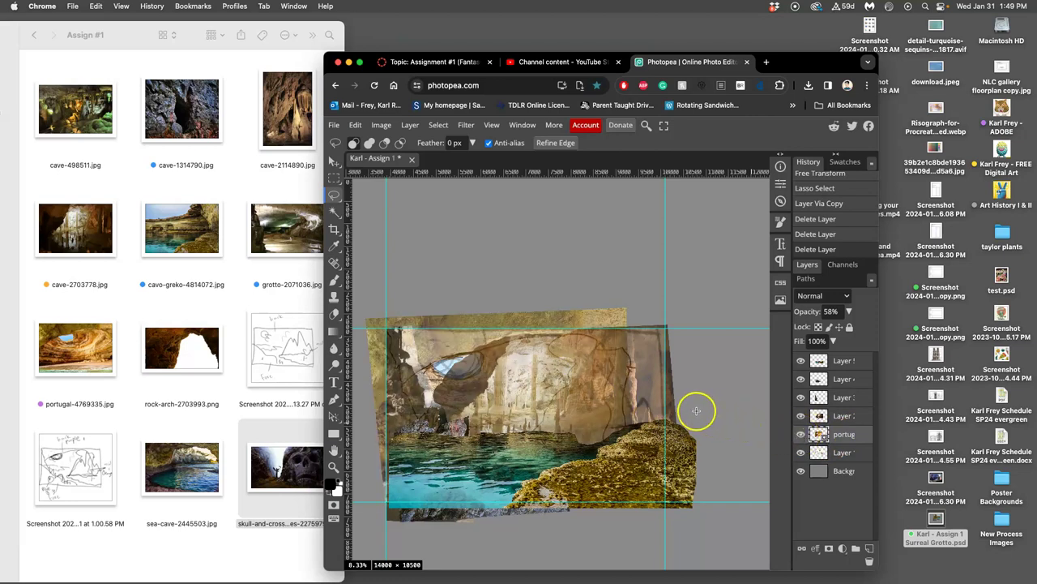
pyautogui.moveTo(818, 362); pyautogui.dragTo(827, 386)
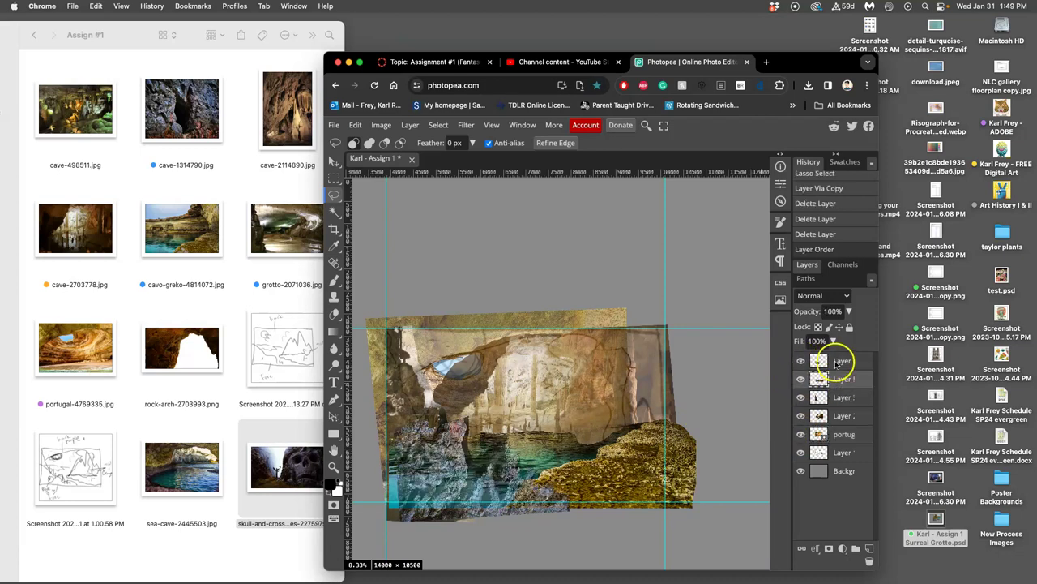
# Step: Set Layers 4, 3 and 2 to 100% opacity and the portug layer to about 60%
pyautogui.click(837, 362)
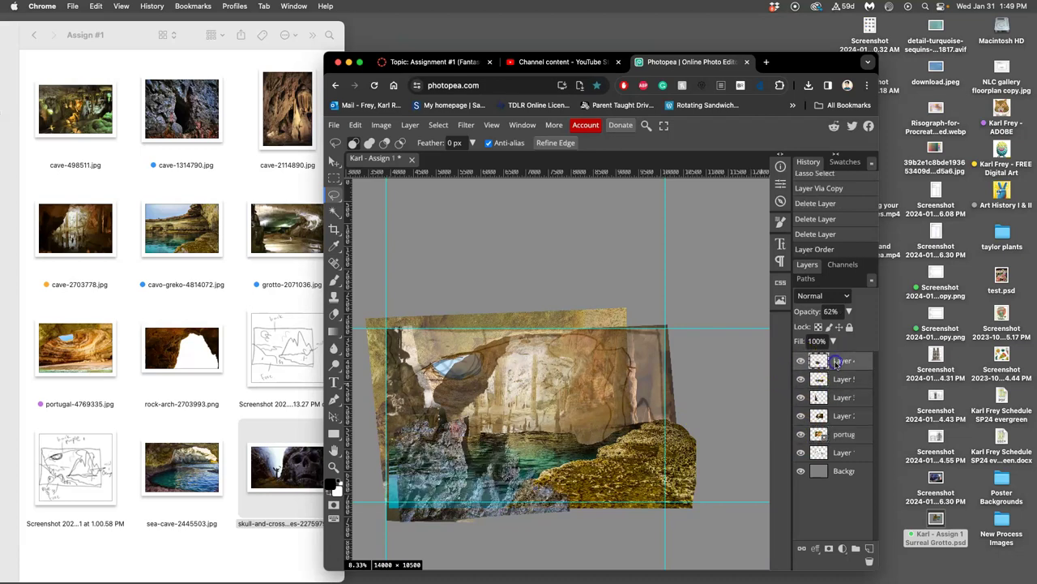
pyautogui.click(848, 311)
pyautogui.moveTo(839, 330); pyautogui.dragTo(866, 330)
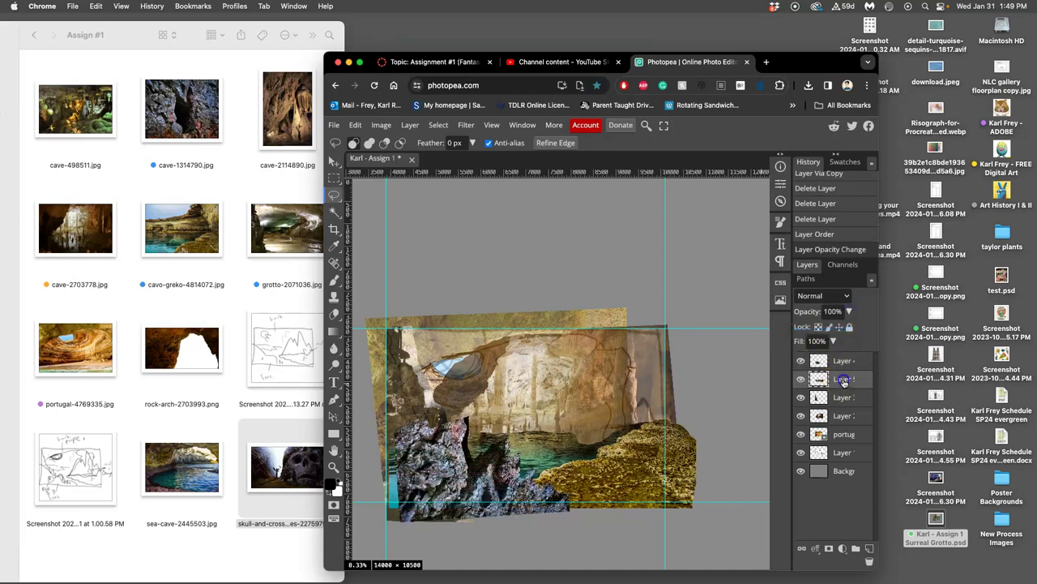
pyautogui.click(843, 397)
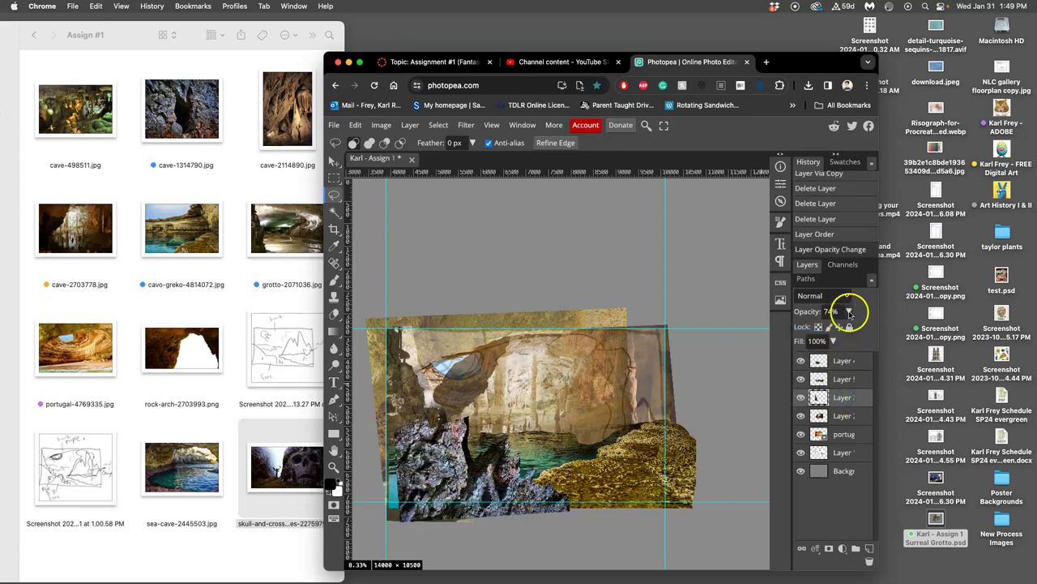
pyautogui.click(849, 311)
pyautogui.moveTo(836, 330); pyautogui.dragTo(864, 332)
pyautogui.click(846, 418)
pyautogui.click(849, 311)
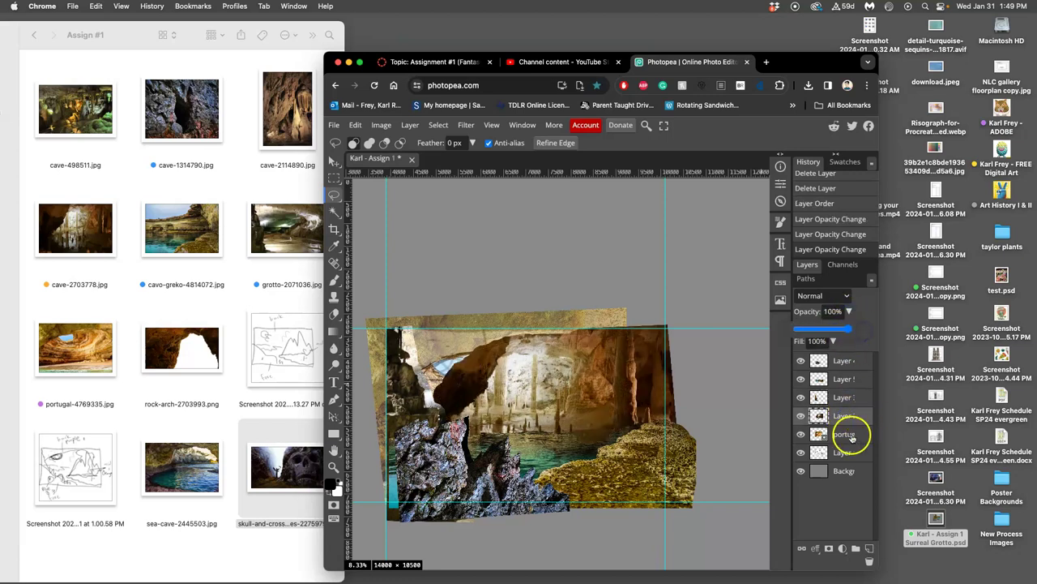
pyautogui.click(843, 433)
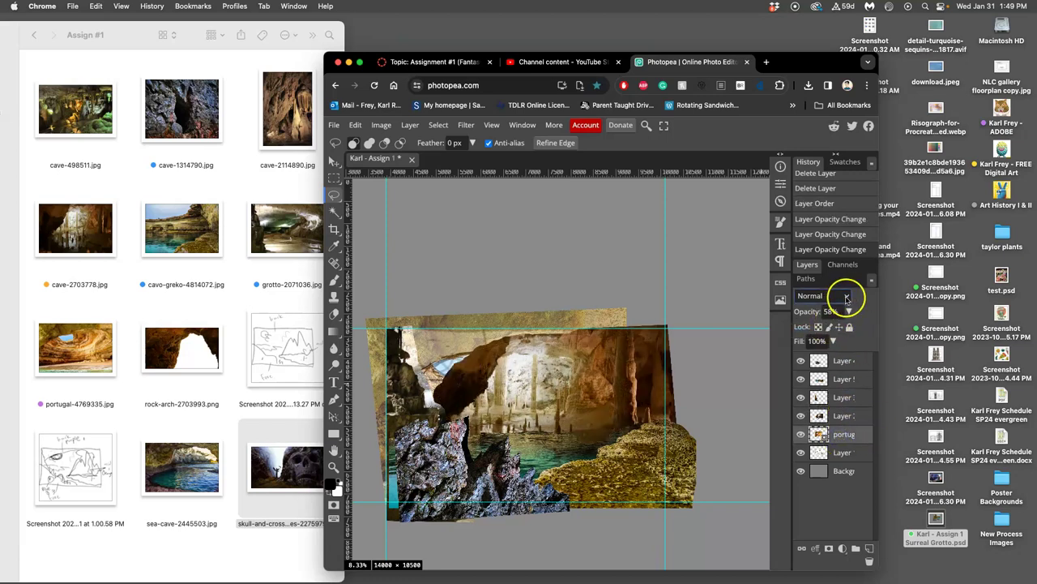
pyautogui.click(849, 311)
pyautogui.moveTo(851, 330); pyautogui.dragTo(871, 331)
# Step: Move Layer 5 down one slot in the layer stack
pyautogui.hscroll(-4, 708, 394)
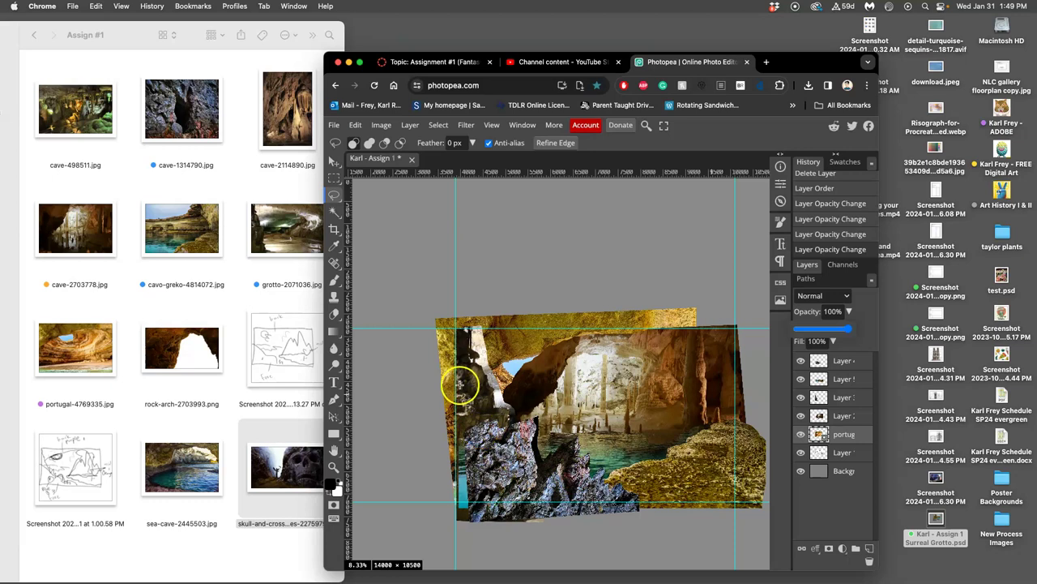
pyautogui.moveTo(828, 390); pyautogui.dragTo(833, 400)
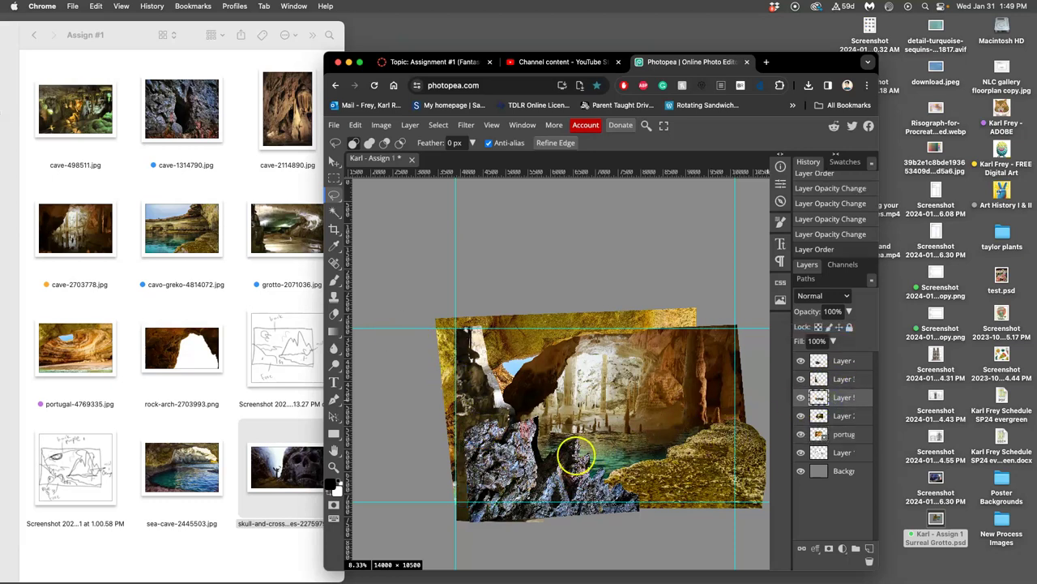
pyautogui.hscroll(3, 669, 435)
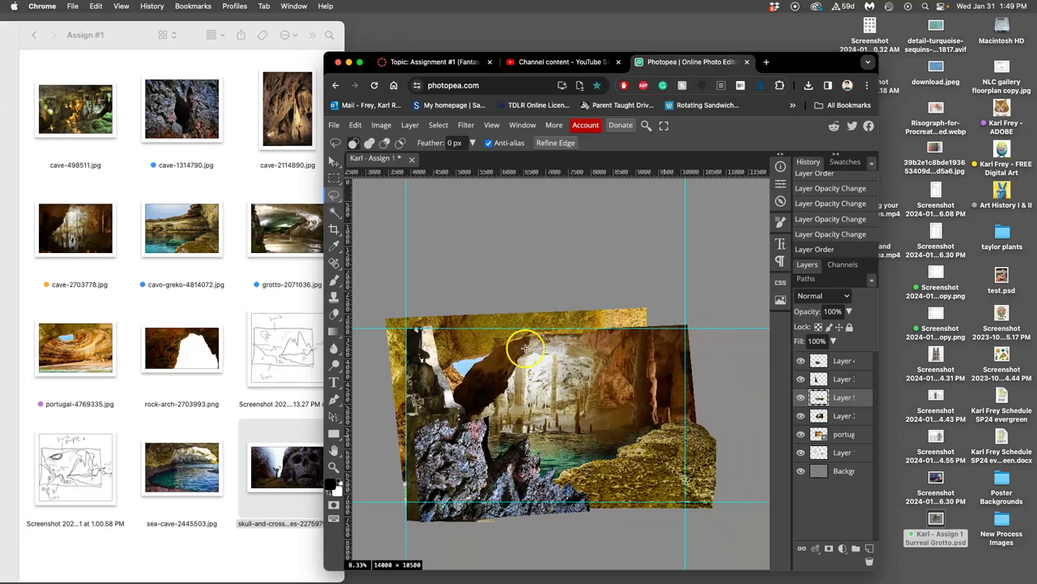
pyautogui.scroll(3, 531, 352)
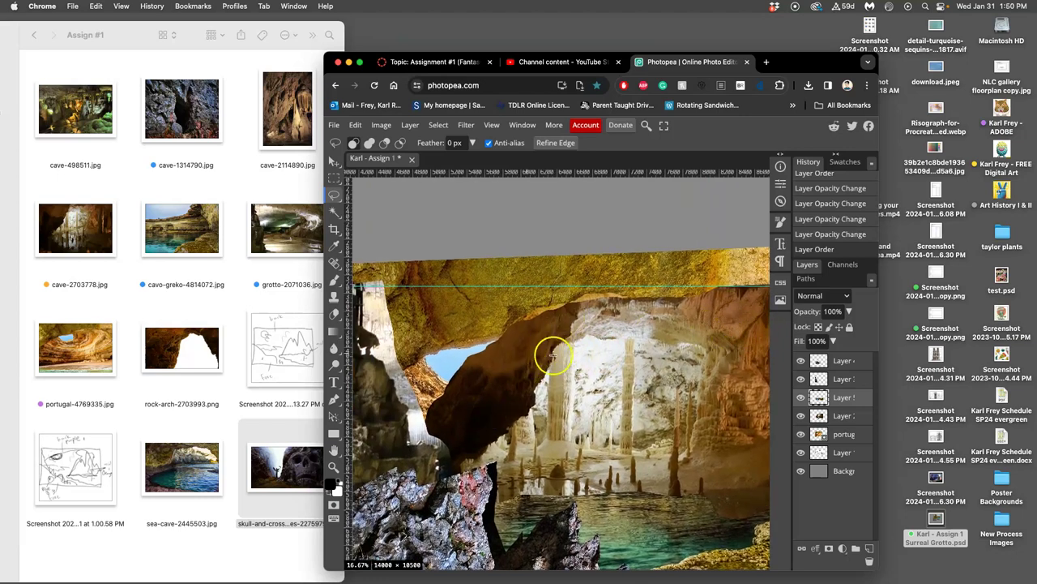
# Step: Toggle Layer 2 and Layer 5 on and off to compare the composite, then zoom back out
pyautogui.click(802, 416)
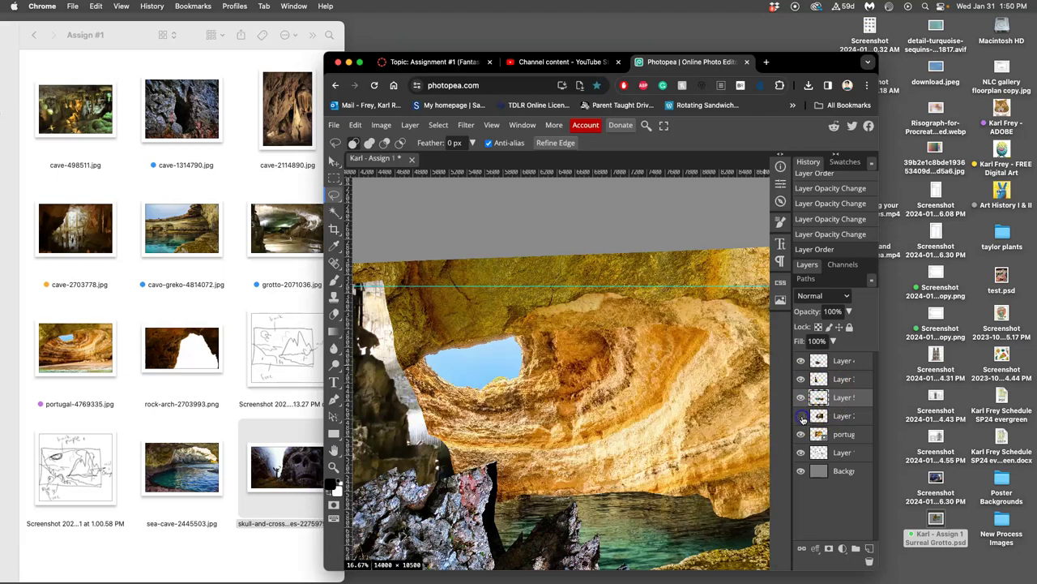
pyautogui.click(802, 417)
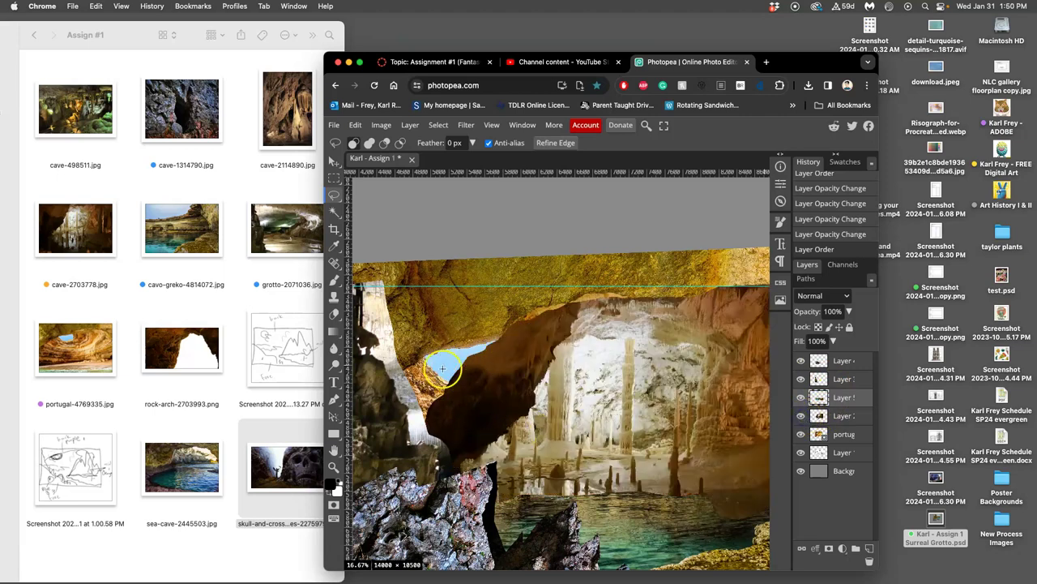
pyautogui.hscroll(2, 650, 388)
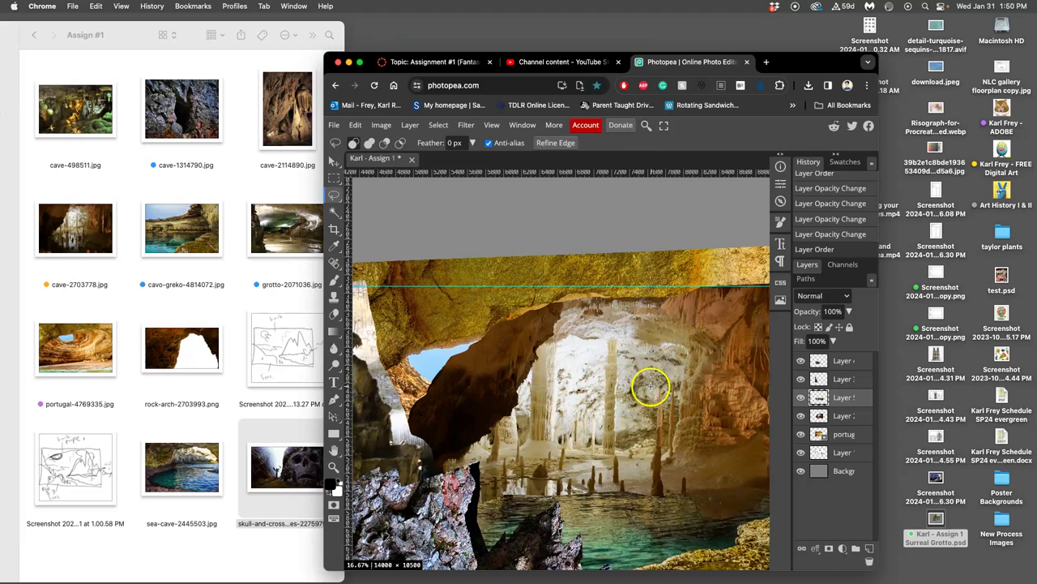
pyautogui.scroll(-5, 650, 387)
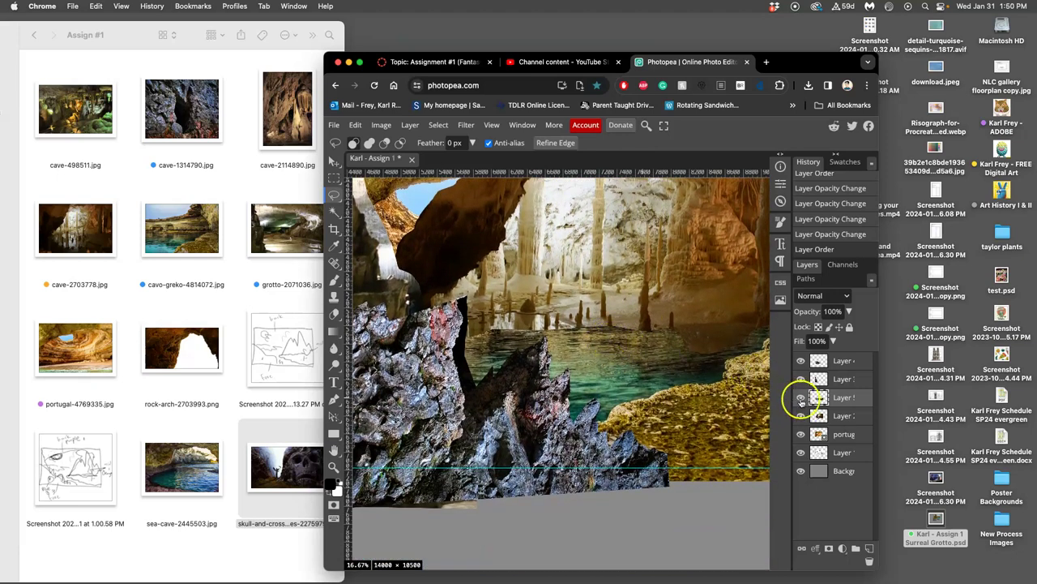
pyautogui.click(801, 398)
pyautogui.click(801, 398)
pyautogui.click(800, 398)
pyautogui.click(801, 398)
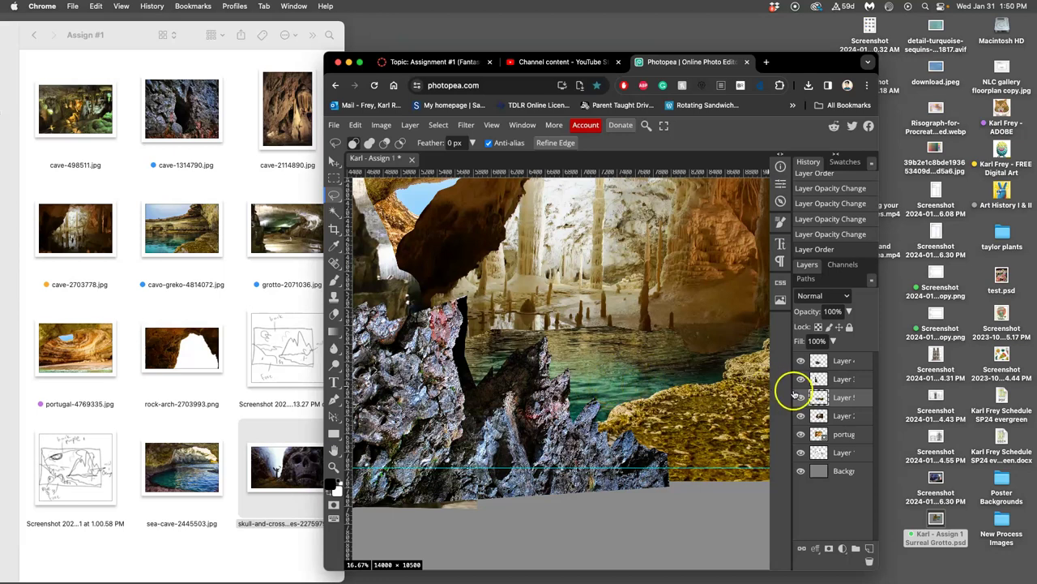
pyautogui.click(801, 398)
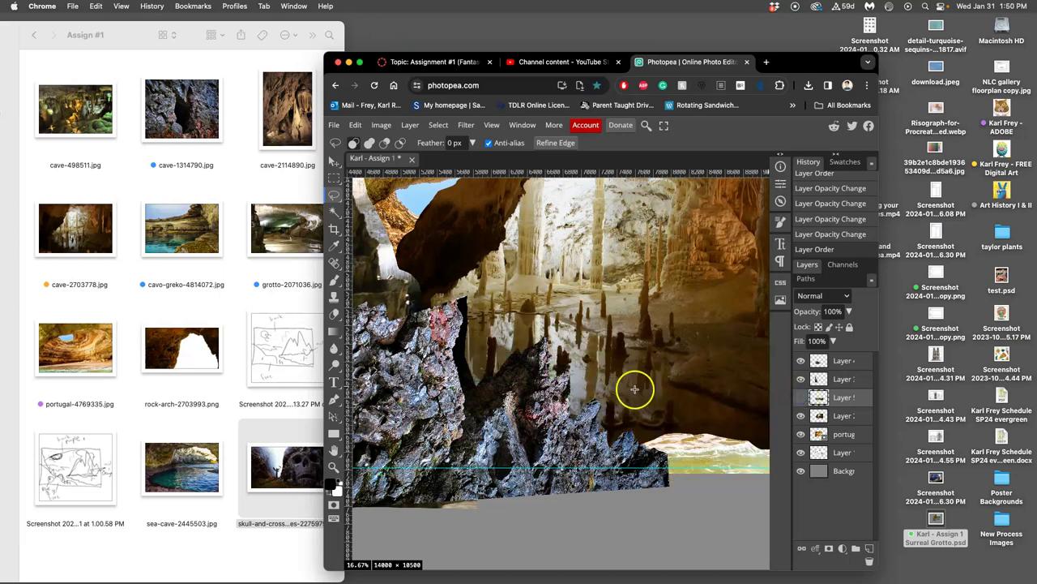
pyautogui.click(801, 398)
pyautogui.hscroll(5, 718, 382)
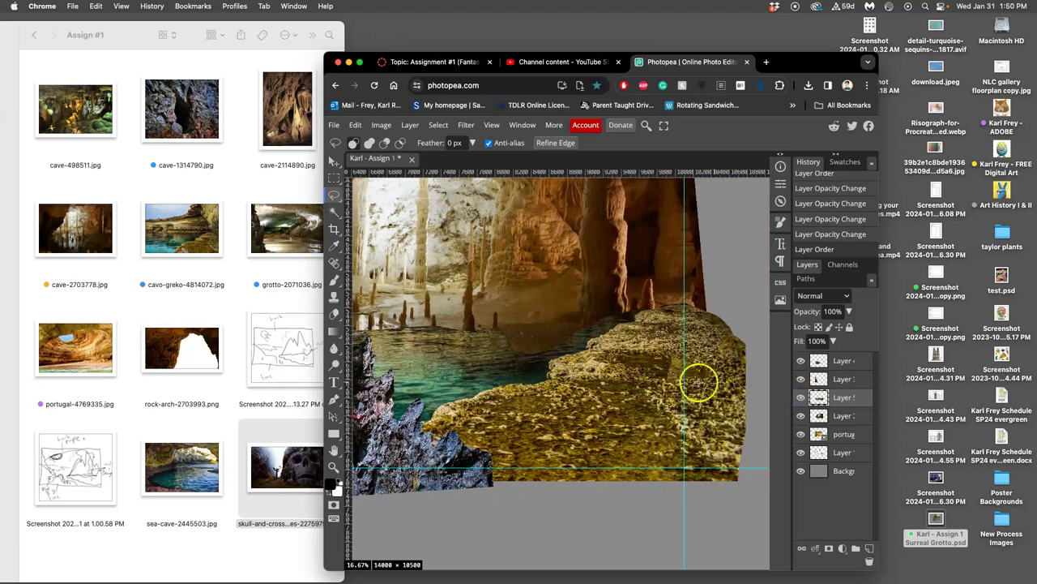
pyautogui.scroll(5, 683, 378)
pyautogui.hscroll(-5, 630, 371)
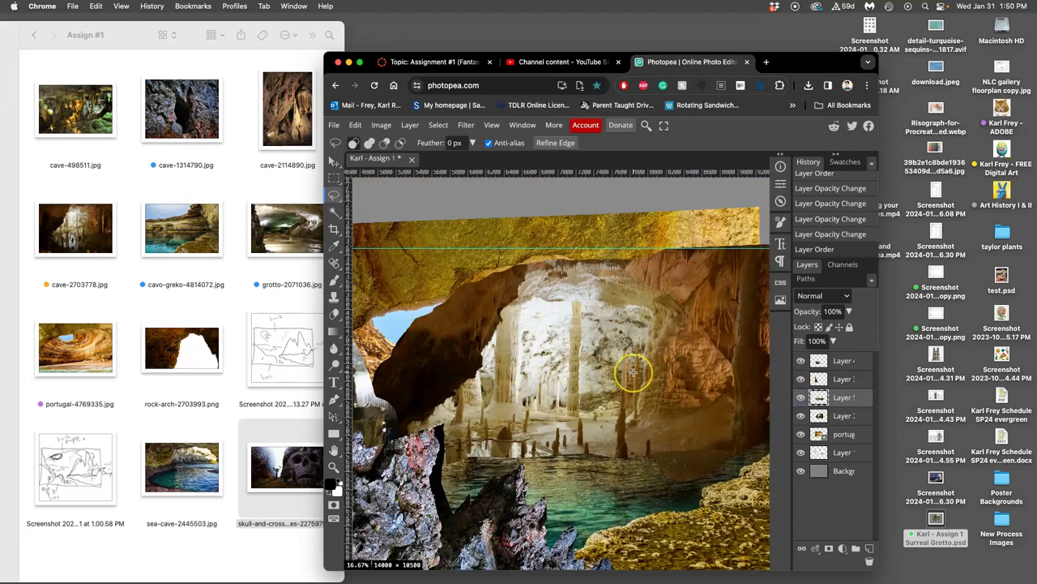
pyautogui.scroll(-5, 633, 372)
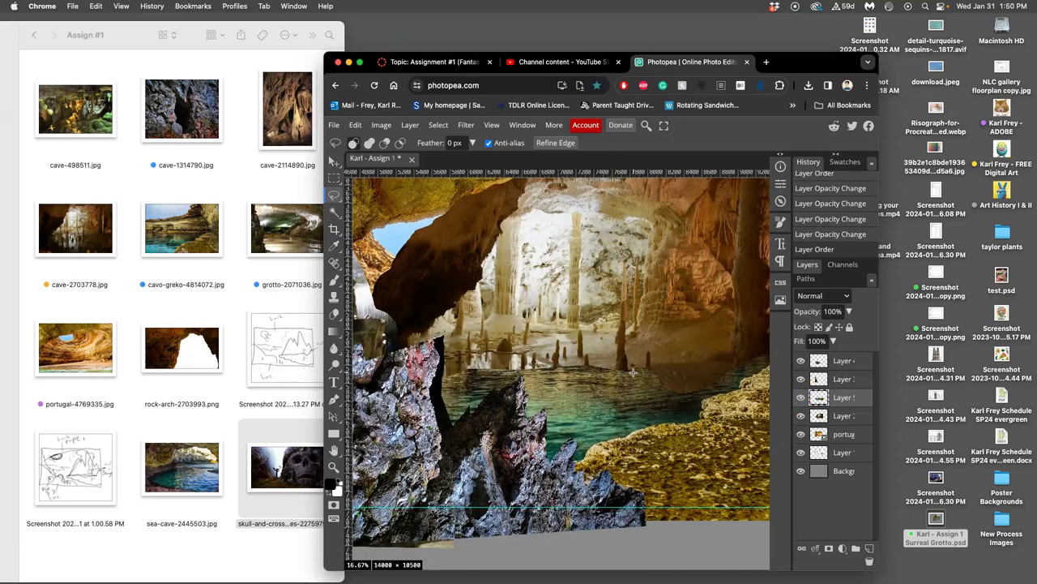
pyautogui.scroll(-2, 633, 372)
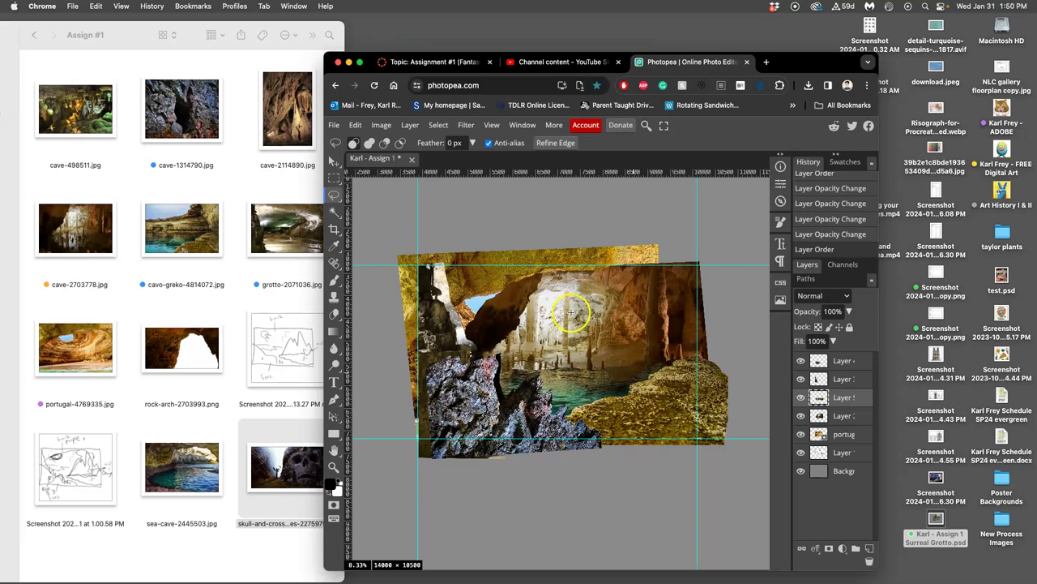
# Step: Crop the canvas to 7473 × 5215 pixels around the collage and save the document
pyautogui.scroll(-3, 572, 312)
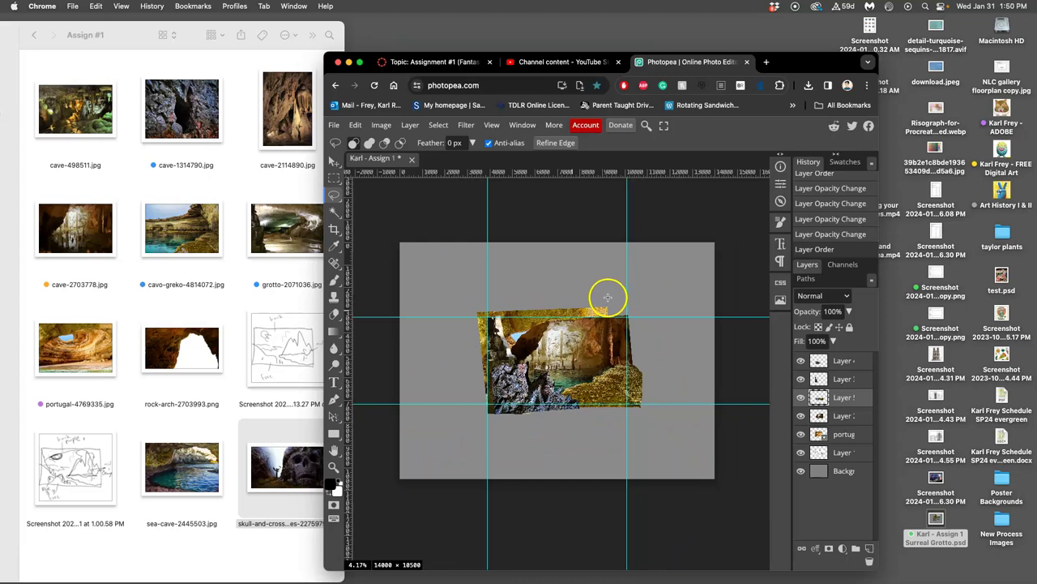
pyautogui.click(334, 229)
pyautogui.moveTo(400, 242); pyautogui.dragTo(471, 300)
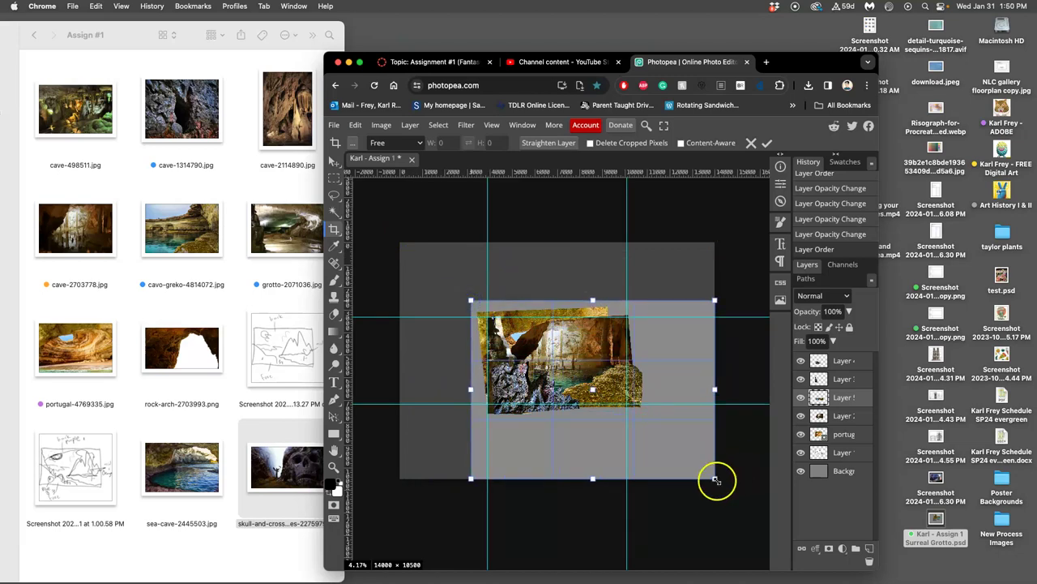
pyautogui.moveTo(715, 479); pyautogui.dragTo(640, 417)
pyautogui.press('Return')
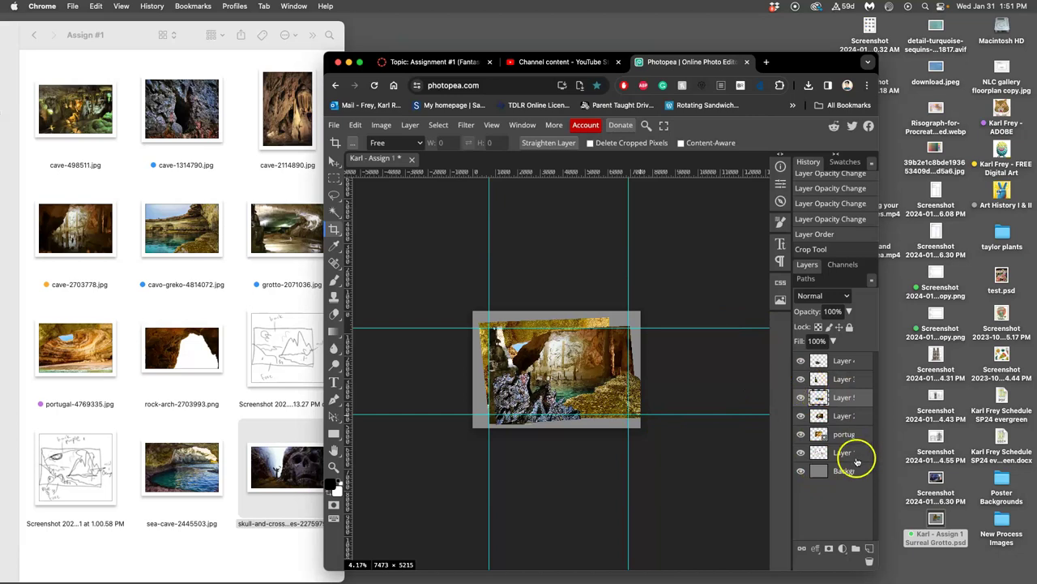
pyautogui.click(333, 125)
pyautogui.click(347, 237)
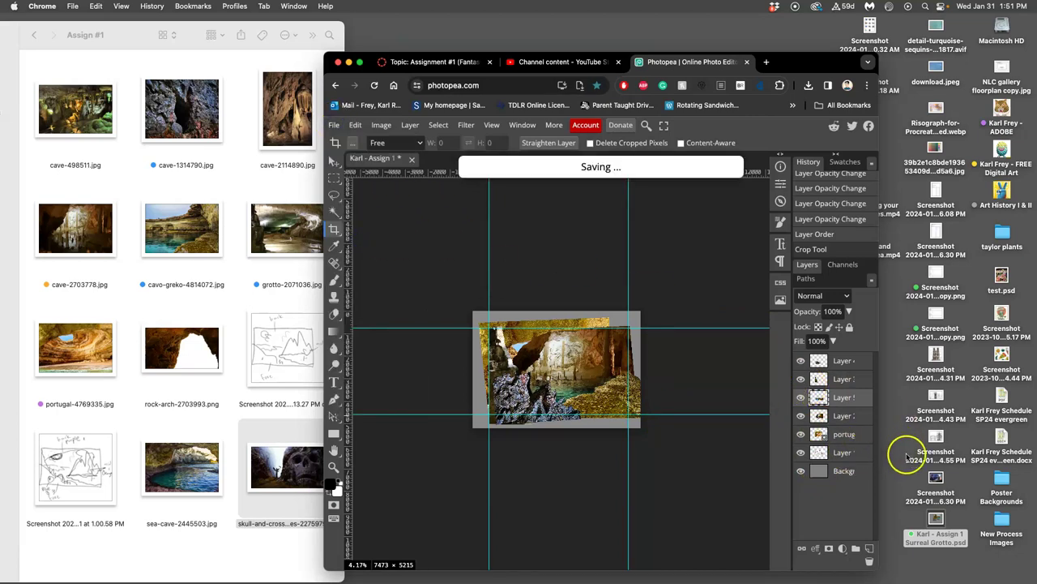
pyautogui.click(940, 522)
pyautogui.rightClick(940, 522)
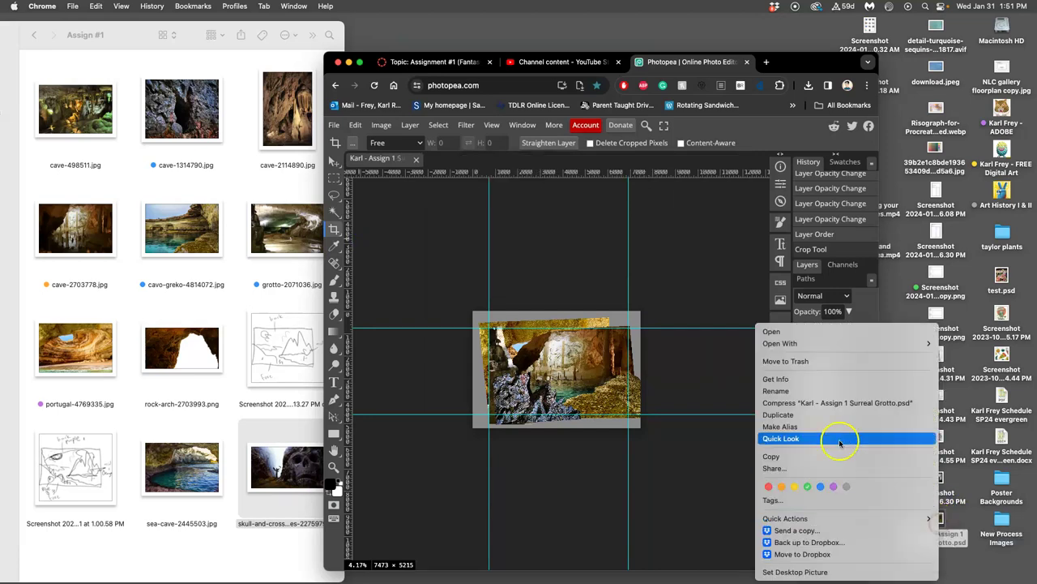
pyautogui.click(887, 375)
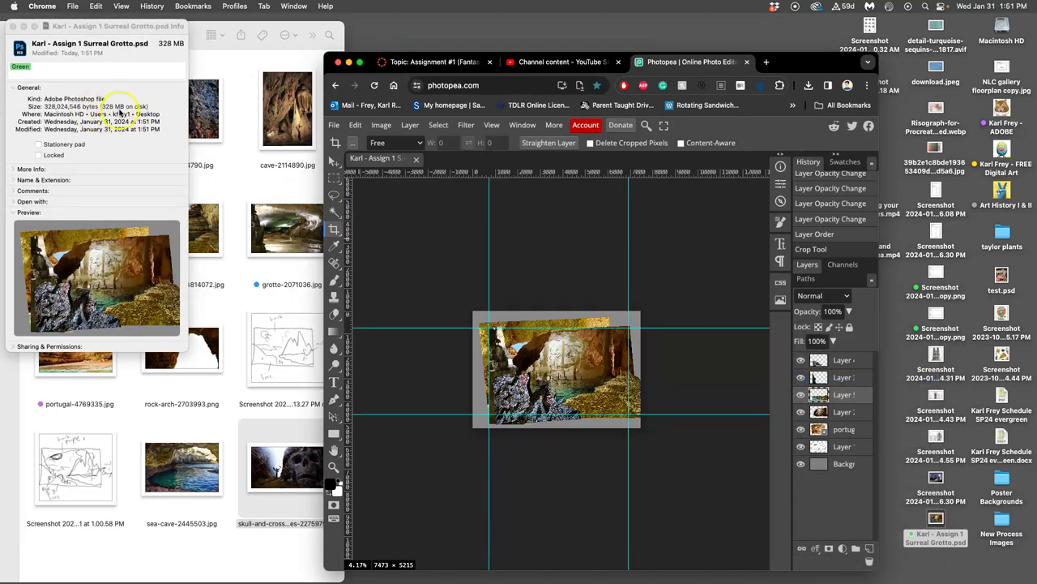
pyautogui.click(13, 26)
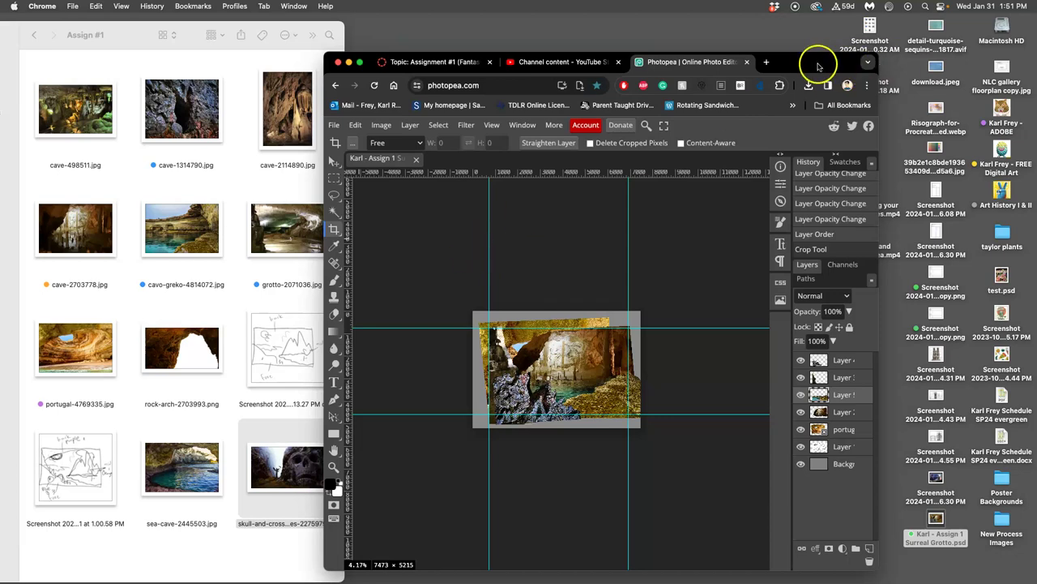
# Step: Reposition and widen the browser window, and quit Spotify from the Dock
pyautogui.moveTo(819, 63); pyautogui.dragTo(720, 46)
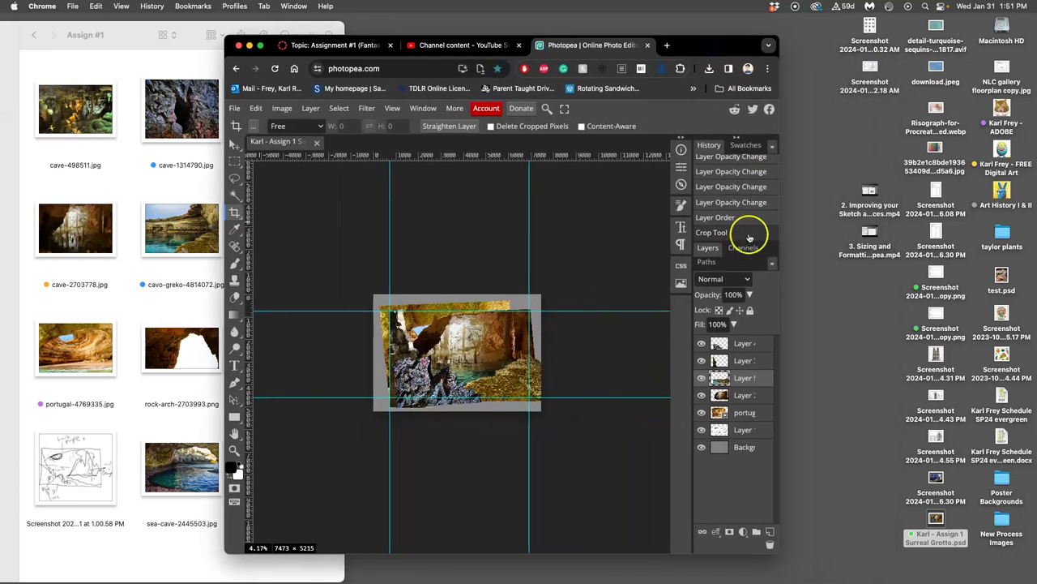
pyautogui.moveTo(779, 227); pyautogui.dragTo(851, 229)
pyautogui.moveTo(13, 239)
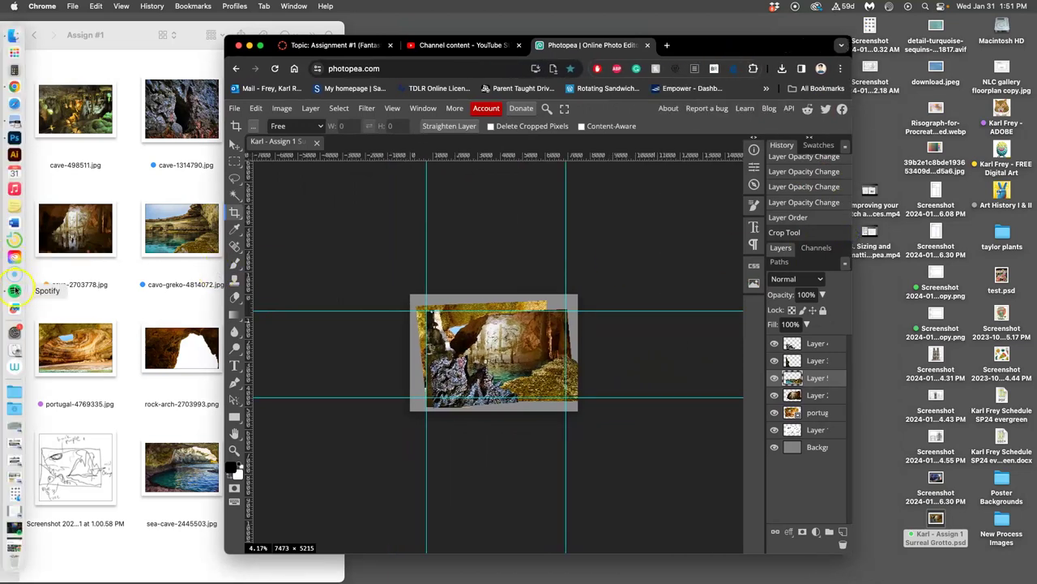
pyautogui.rightClick(14, 289)
pyautogui.click(60, 457)
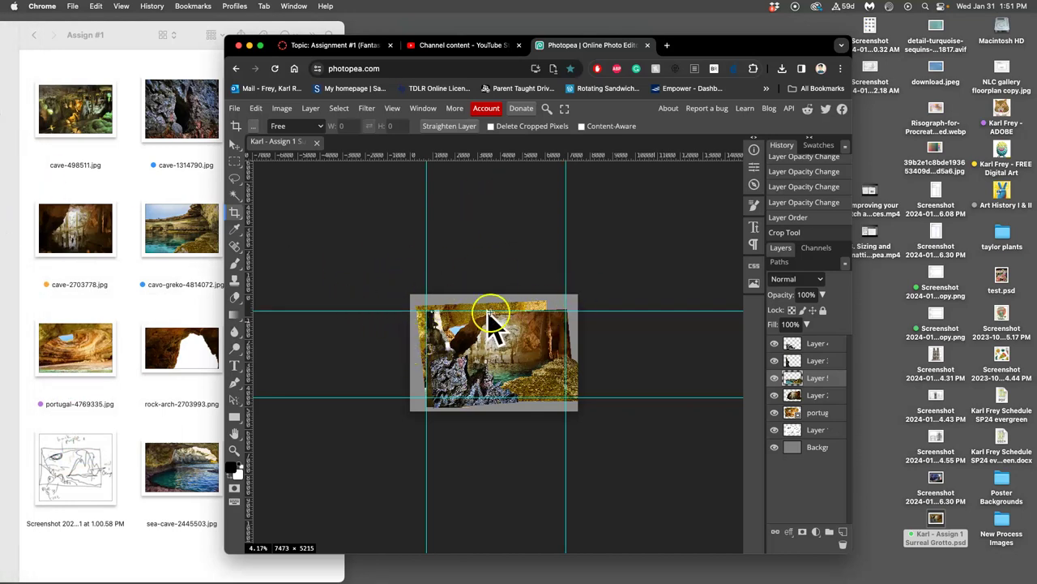
# Step: Quit Photoshop from its Dock icon
pyautogui.hscroll(5, 487, 296)
pyautogui.moveTo(2, 219)
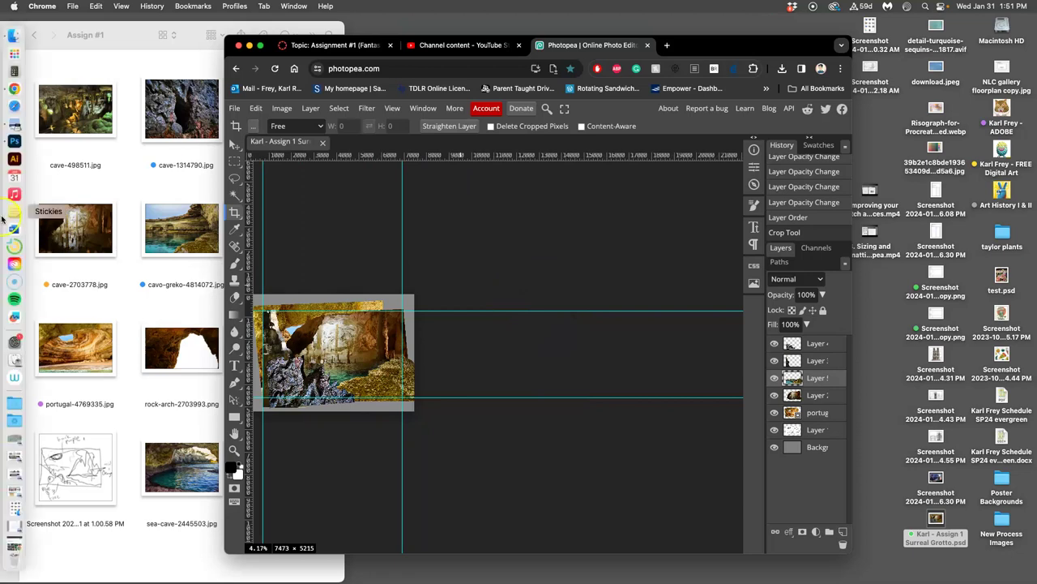
pyautogui.rightClick(13, 141)
pyautogui.click(64, 180)
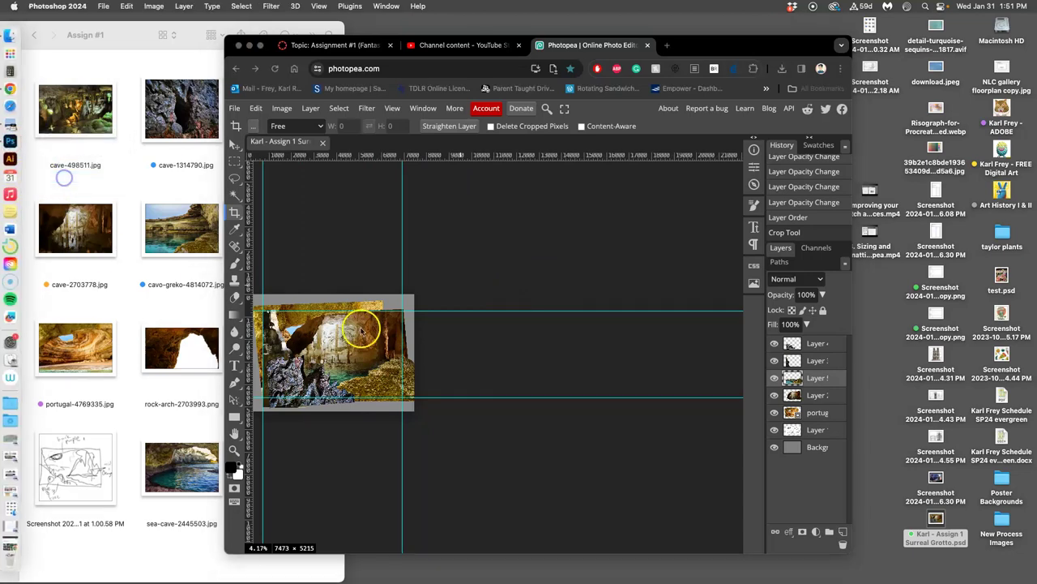
pyautogui.hscroll(-7, 409, 335)
pyautogui.hscroll(1, 454, 332)
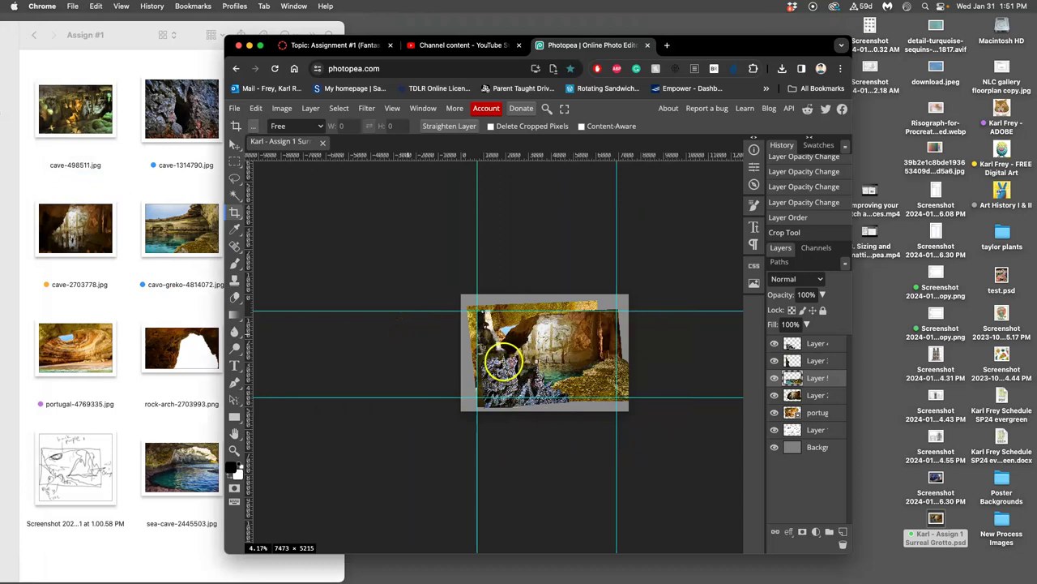
pyautogui.hscroll(1, 487, 252)
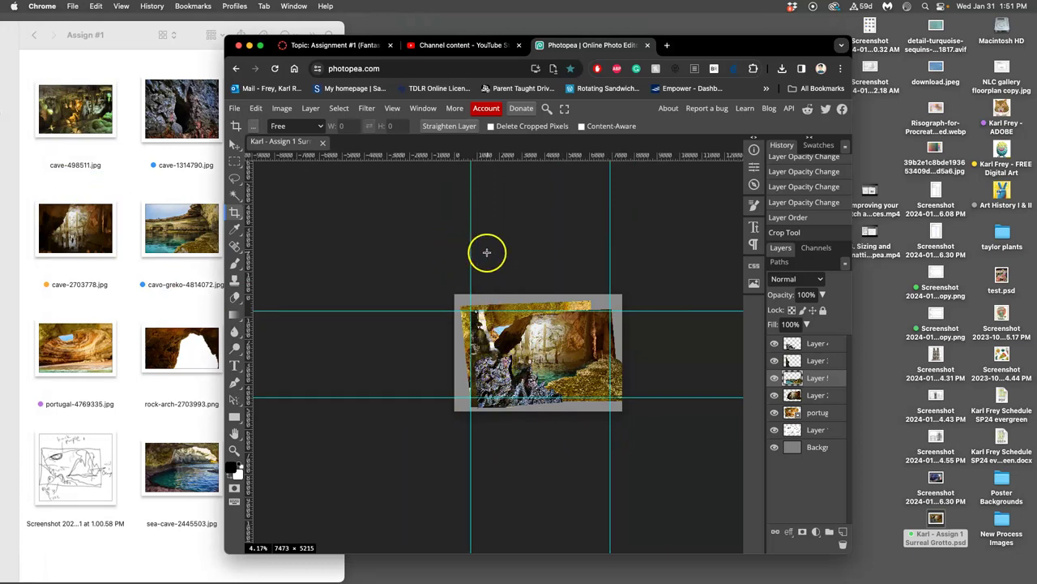
# Step: Zoom in on the collage and trace a fresh lasso selection along the cave top
pyautogui.click(372, 422)
pyautogui.press('super+equal')
pyautogui.hscroll(2, 381, 428)
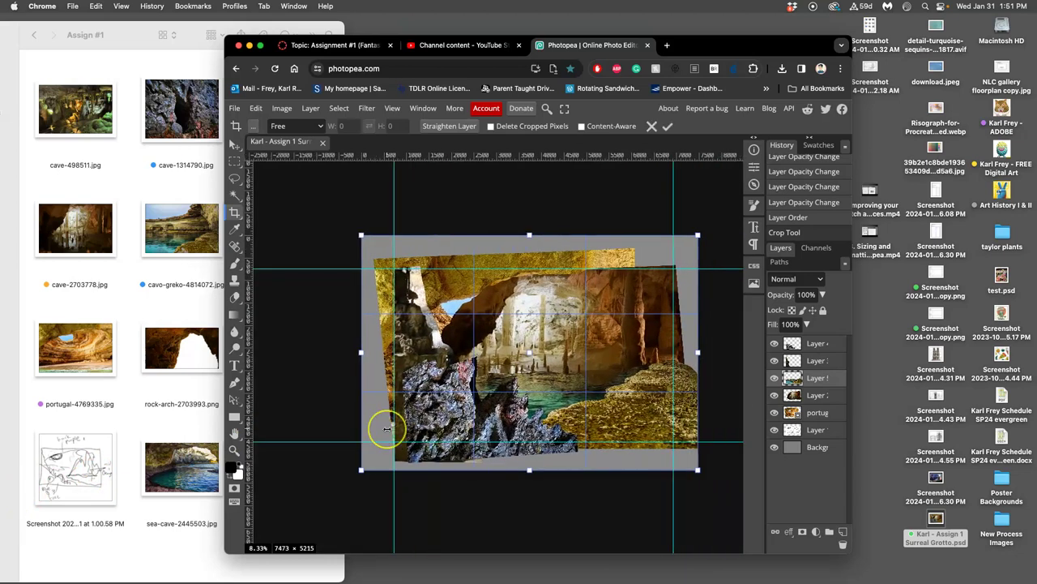
pyautogui.hscroll(1, 388, 429)
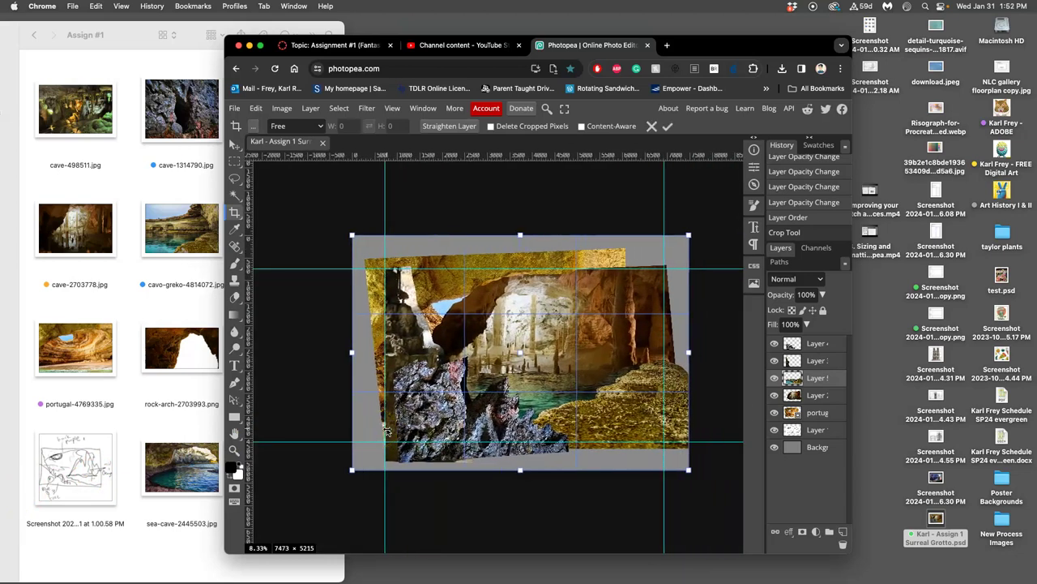
pyautogui.click(236, 179)
pyautogui.click(433, 207)
pyautogui.moveTo(549, 270)
pyautogui.mouseDown()
pyautogui.moveTo(598, 278)
pyautogui.moveTo(585, 258)
pyautogui.moveTo(551, 277)
pyautogui.mouseUp()
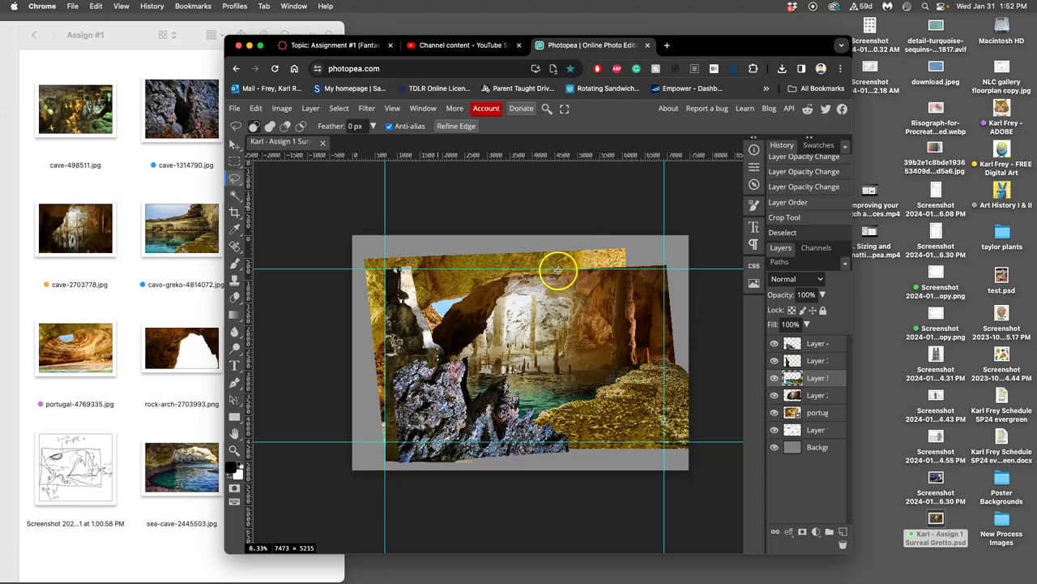
pyautogui.moveTo(559, 269); pyautogui.dragTo(556, 275)
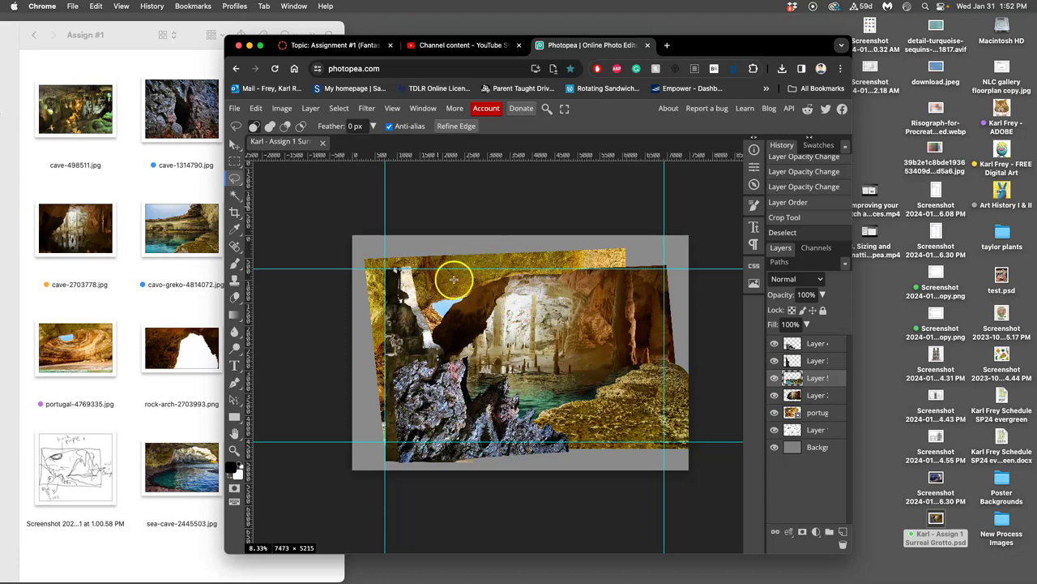
# Step: Hide the three rock layers and stalactite cave, then show the stalactite and third rock layers again
pyautogui.click(775, 343)
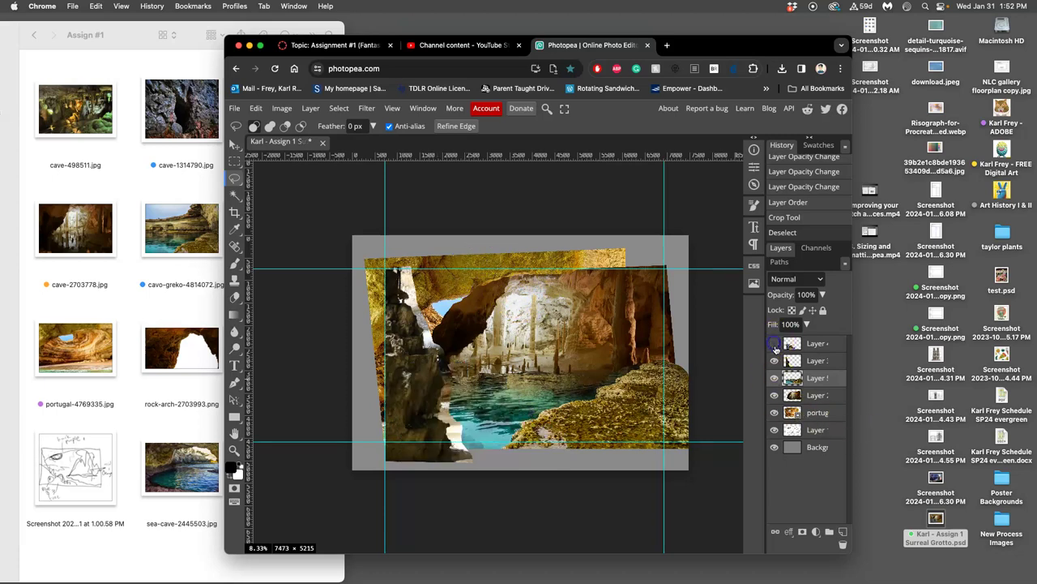
pyautogui.click(775, 361)
pyautogui.click(775, 377)
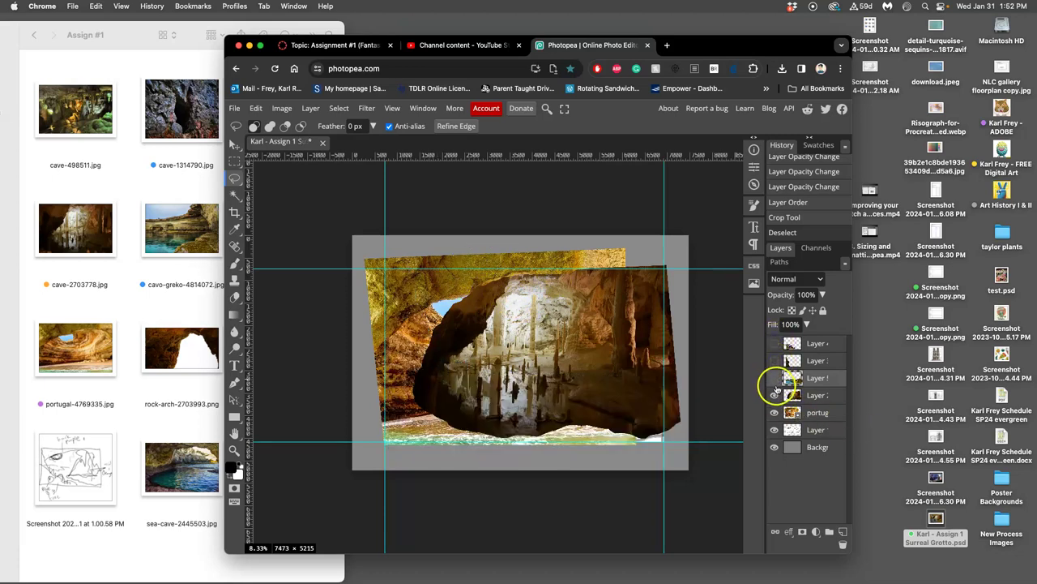
pyautogui.click(775, 395)
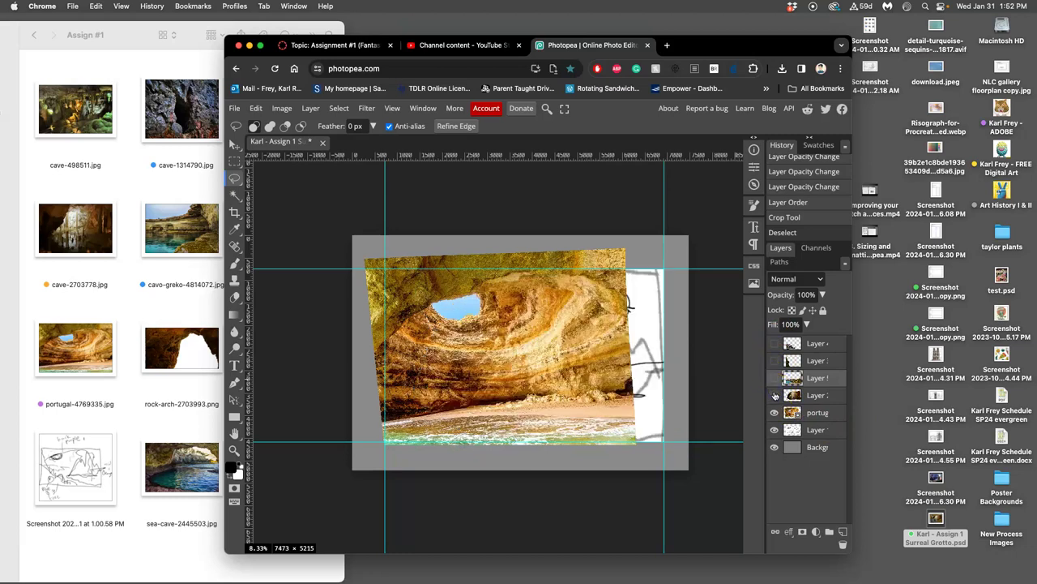
pyautogui.click(775, 394)
pyautogui.click(776, 378)
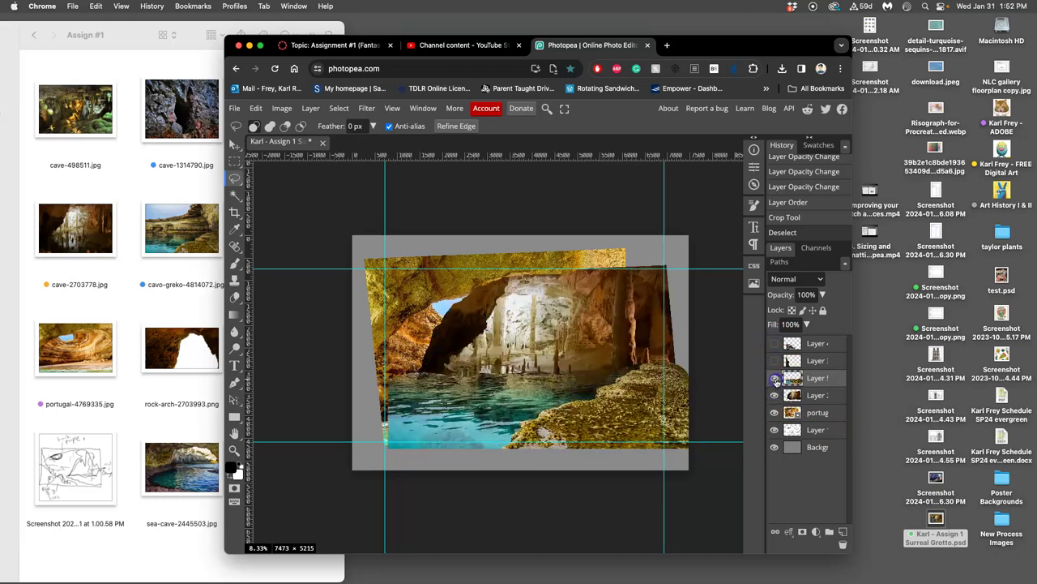
# Step: Hide the rock and stalactite cave layers above portug, comparing views, then select the portug layer
pyautogui.click(775, 361)
pyautogui.click(775, 343)
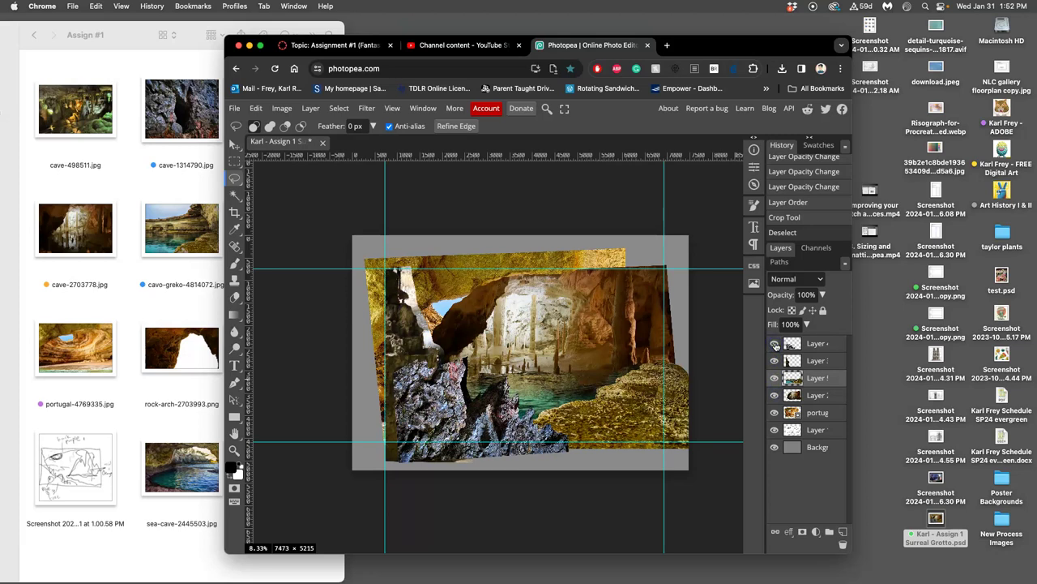
pyautogui.click(775, 343)
pyautogui.click(775, 361)
pyautogui.click(775, 376)
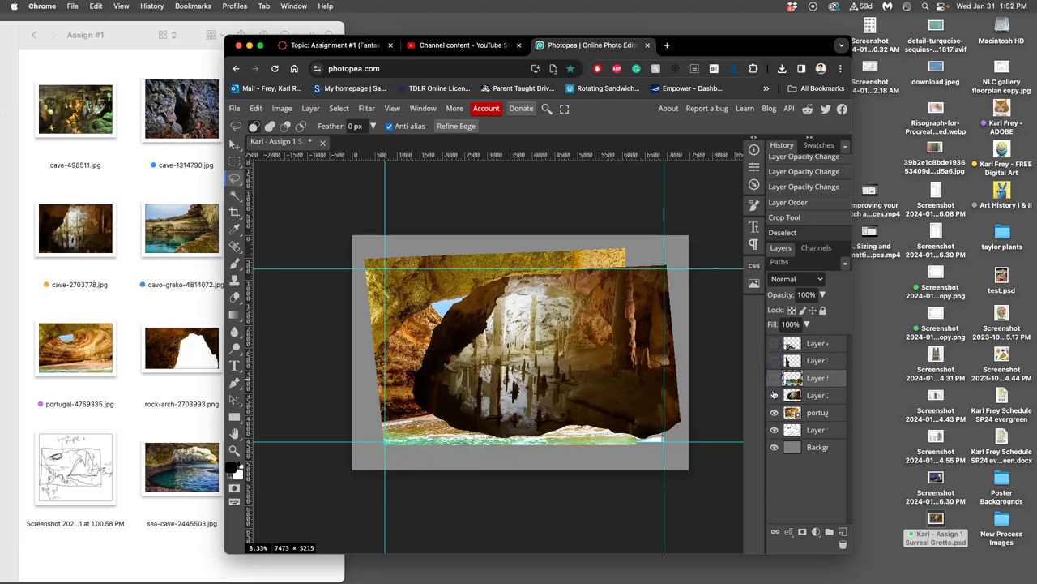
pyautogui.click(774, 395)
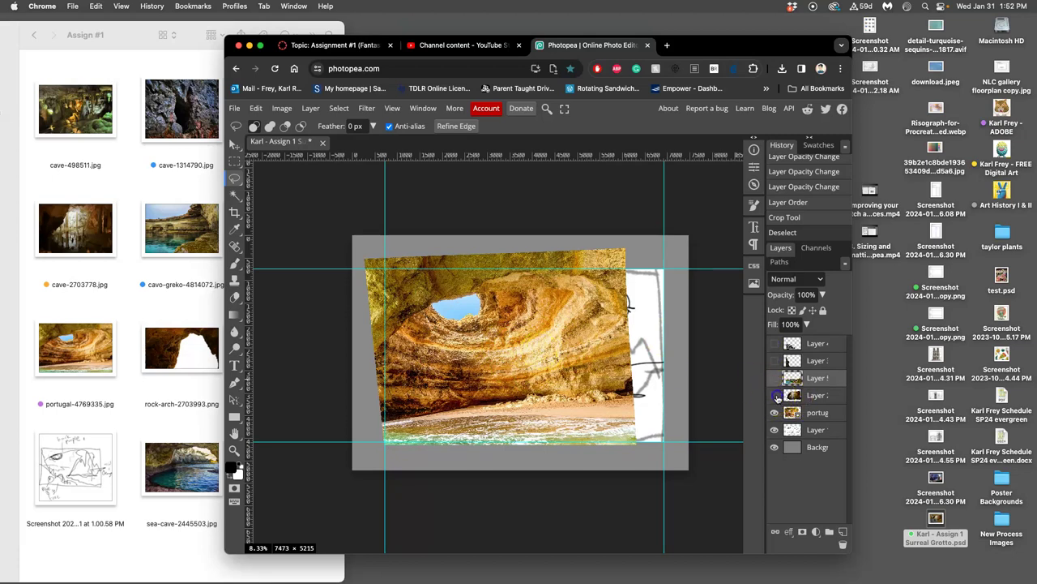
pyautogui.click(775, 396)
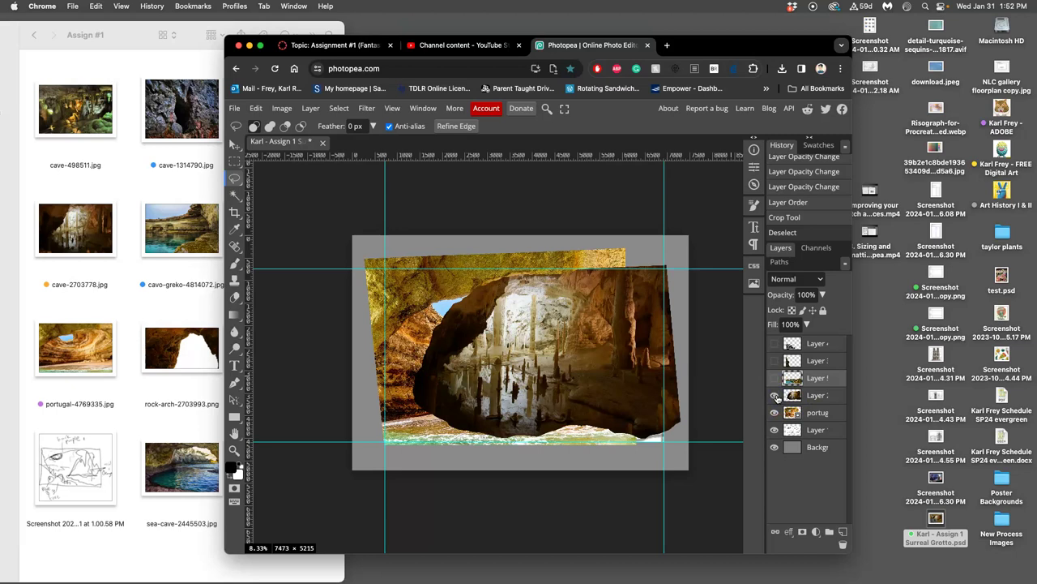
pyautogui.click(775, 395)
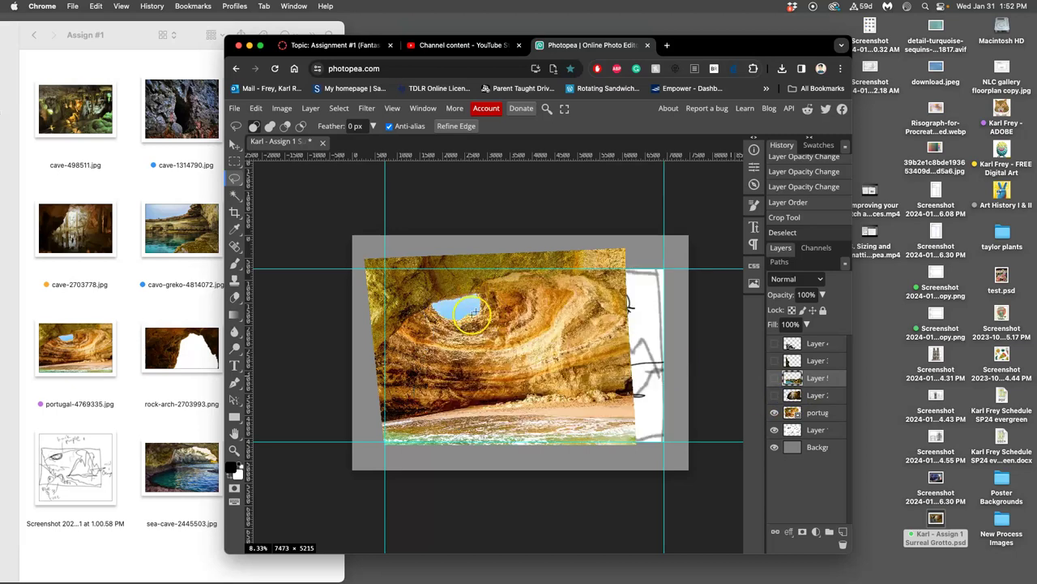
pyautogui.click(775, 395)
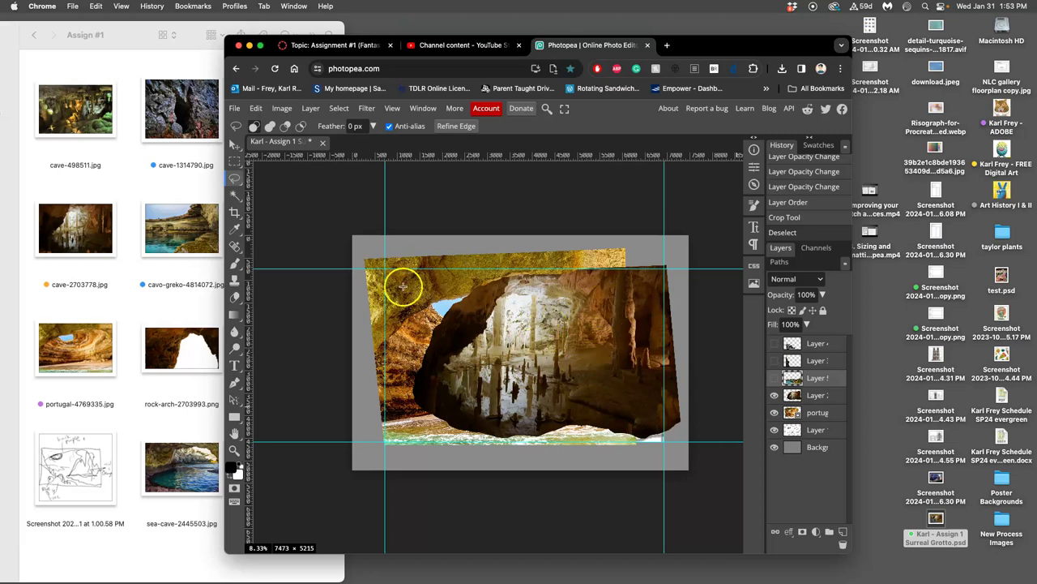
pyautogui.click(774, 396)
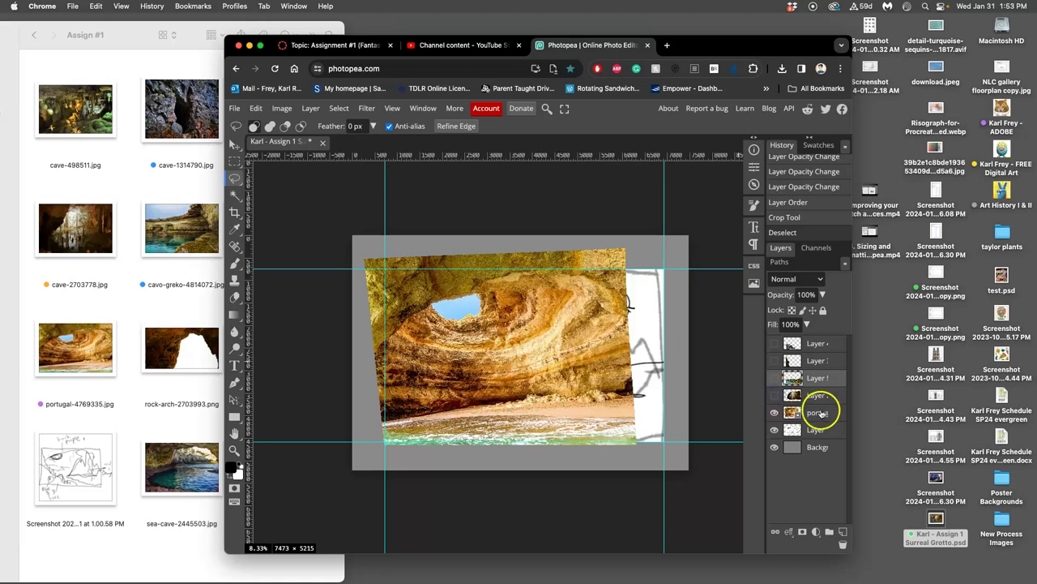
pyautogui.click(818, 413)
# Step: Rasterize the portug layer, show the stalactite cave layer again, and trace a lasso over the cave
pyautogui.rightClick(816, 414)
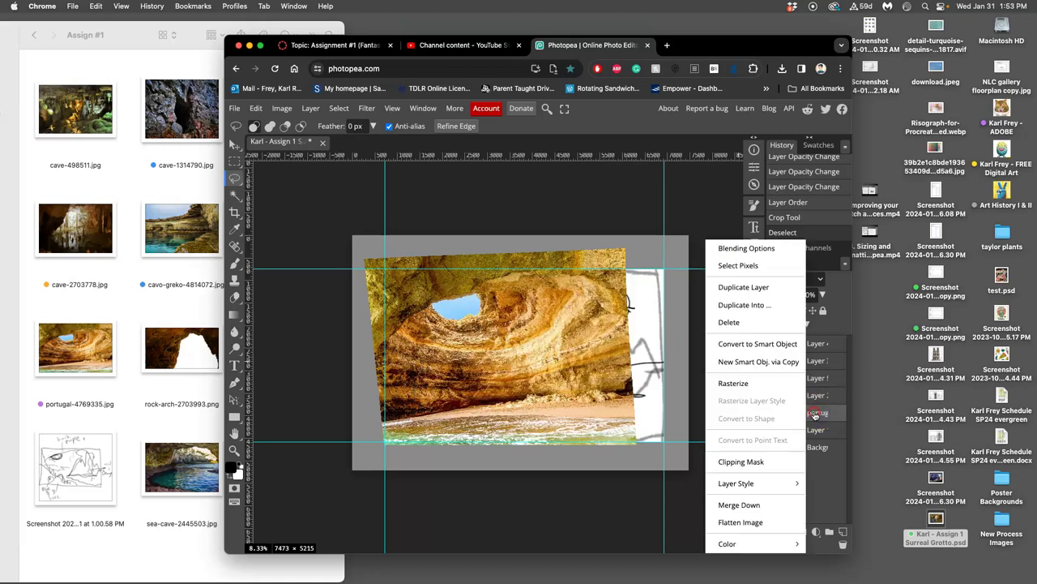
pyautogui.click(742, 386)
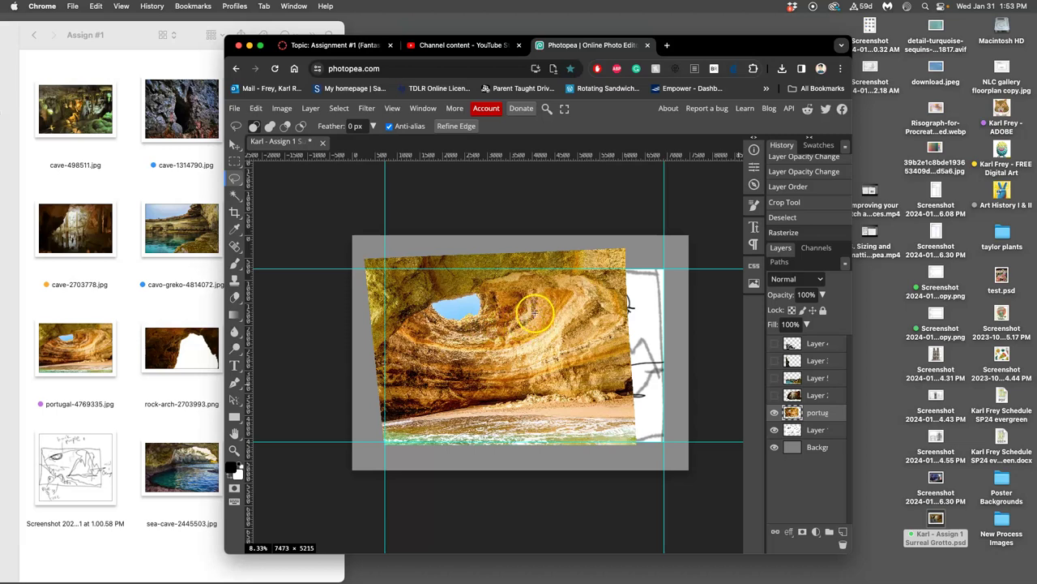
pyautogui.click(812, 415)
pyautogui.click(774, 394)
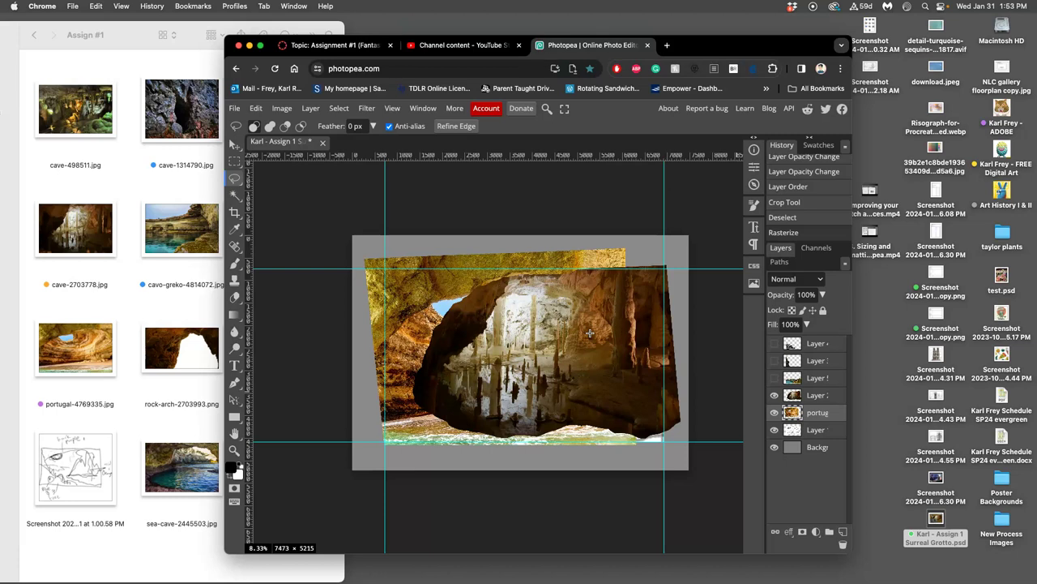
pyautogui.moveTo(654, 347)
pyautogui.mouseDown()
pyautogui.moveTo(535, 303)
pyautogui.moveTo(548, 322)
pyautogui.moveTo(472, 305)
pyautogui.mouseUp()
pyautogui.click(281, 109)
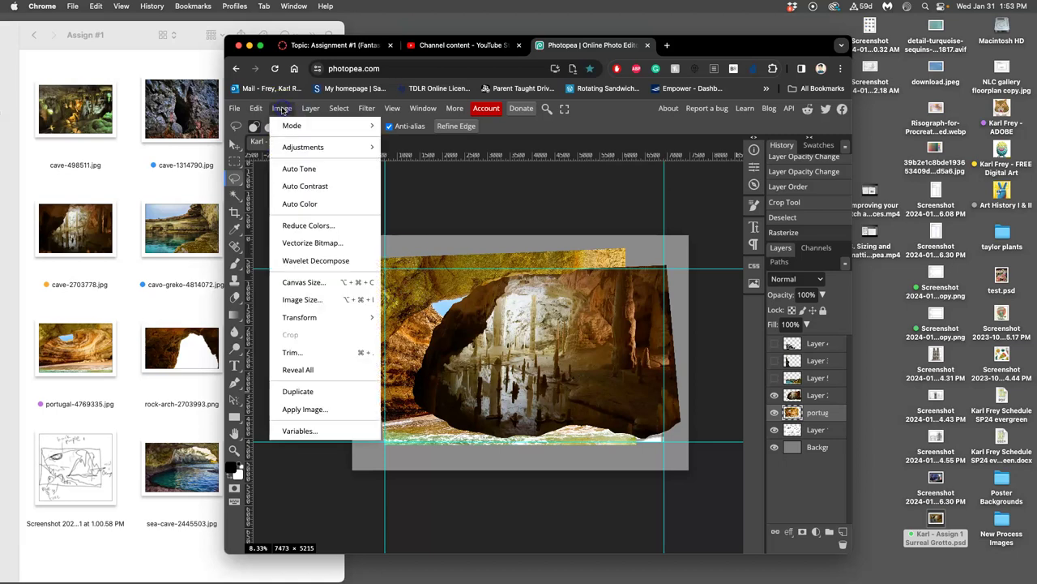
pyautogui.click(298, 148)
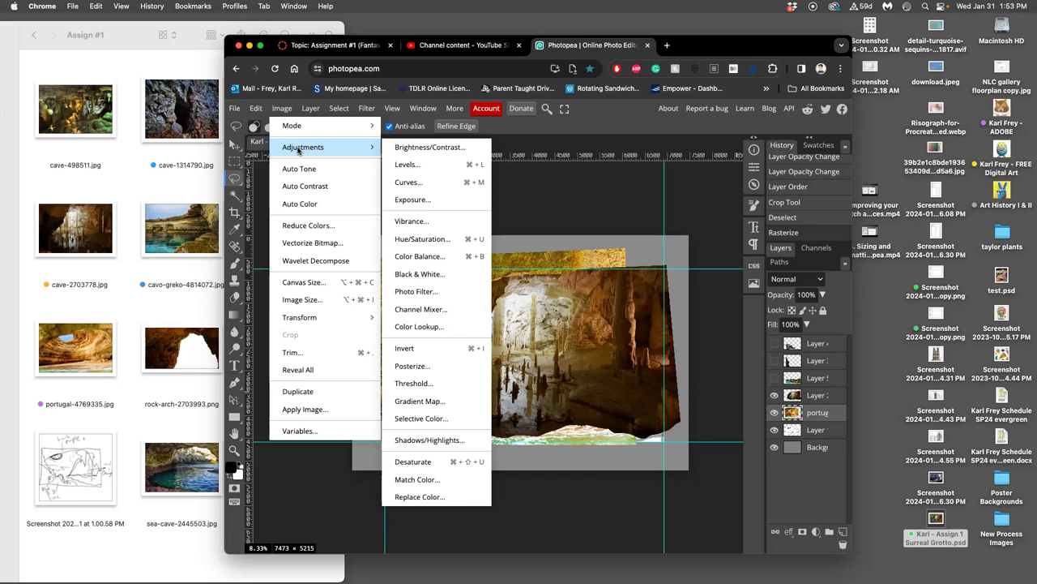
pyautogui.click(310, 108)
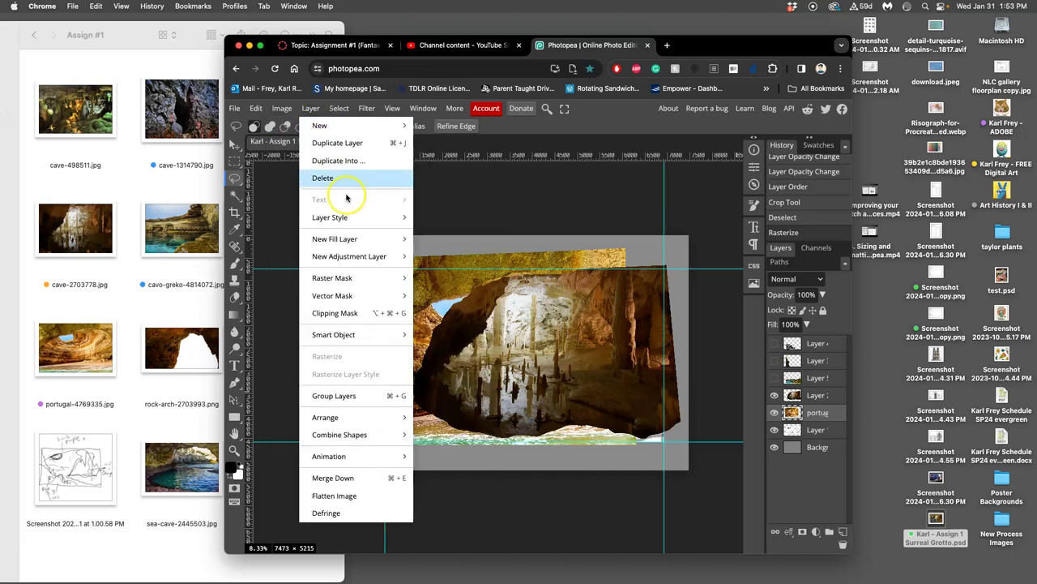
pyautogui.moveTo(333, 258)
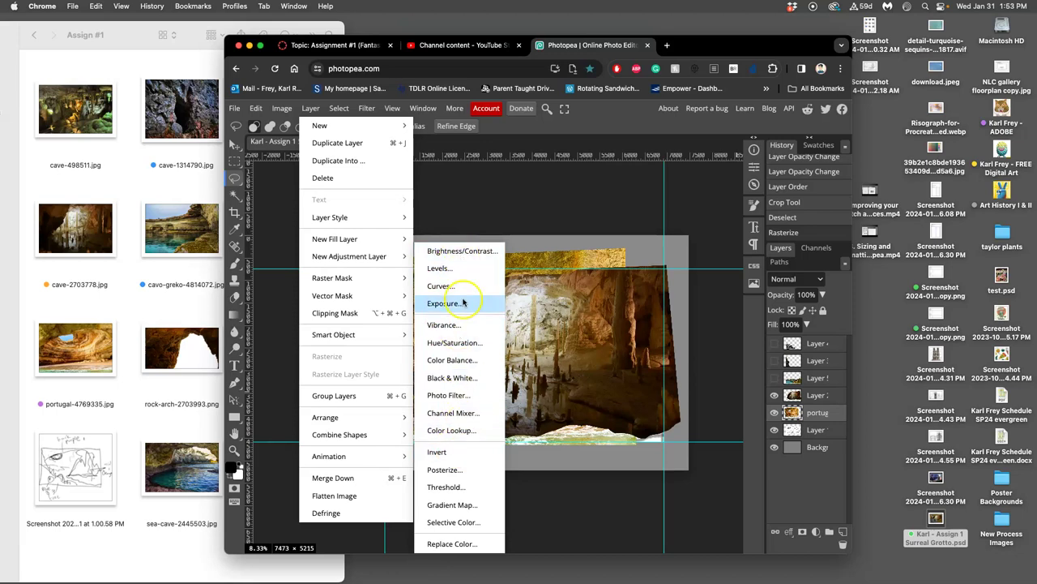
pyautogui.moveTo(284, 109)
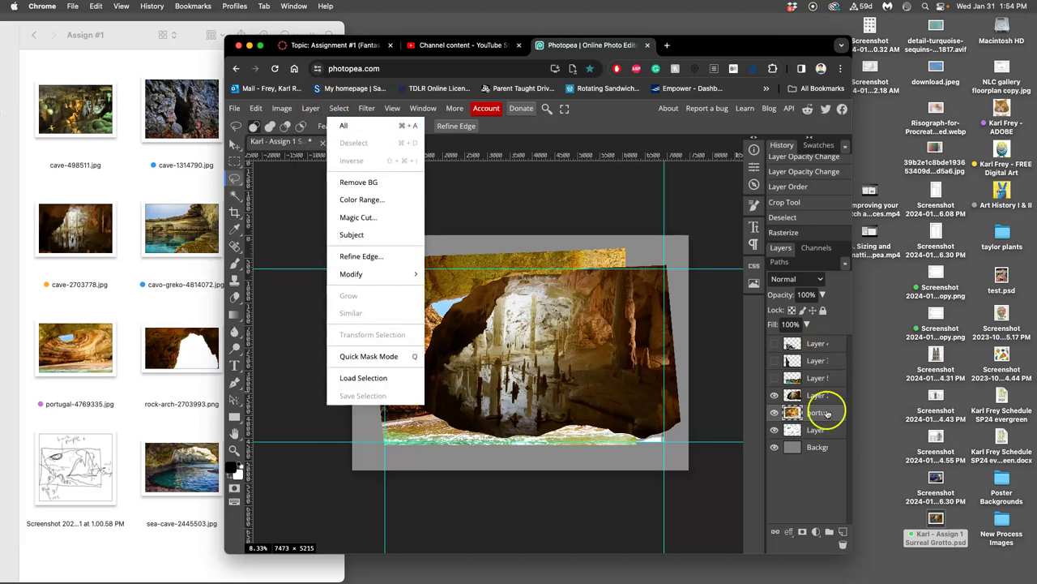
# Step: Duplicate the portug layer and hide the stalactite cave Layer 2 to reveal the sunlit sea cave
pyautogui.click(822, 415)
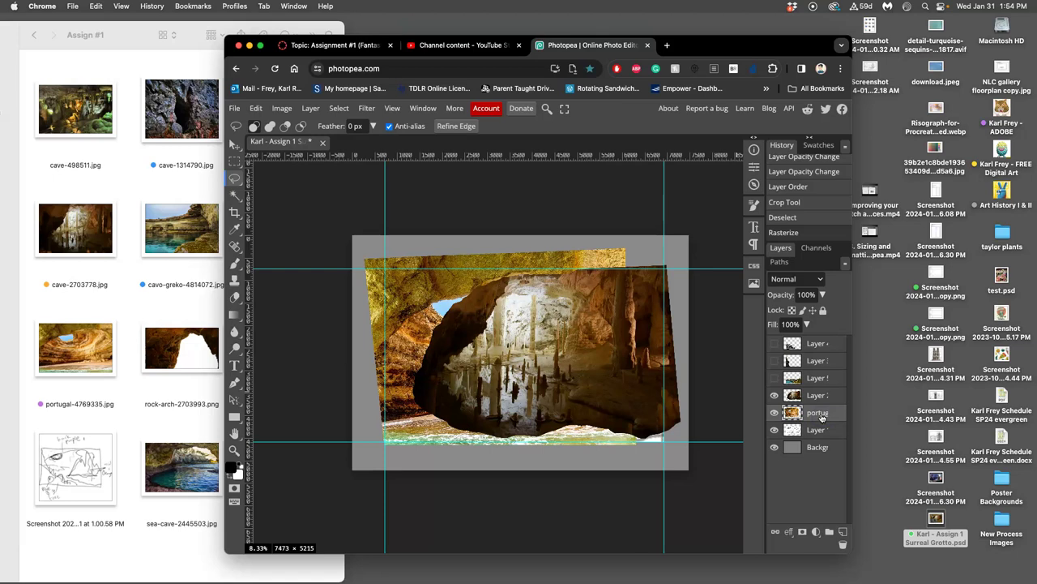
pyautogui.hotkey('ctrl', 'j')
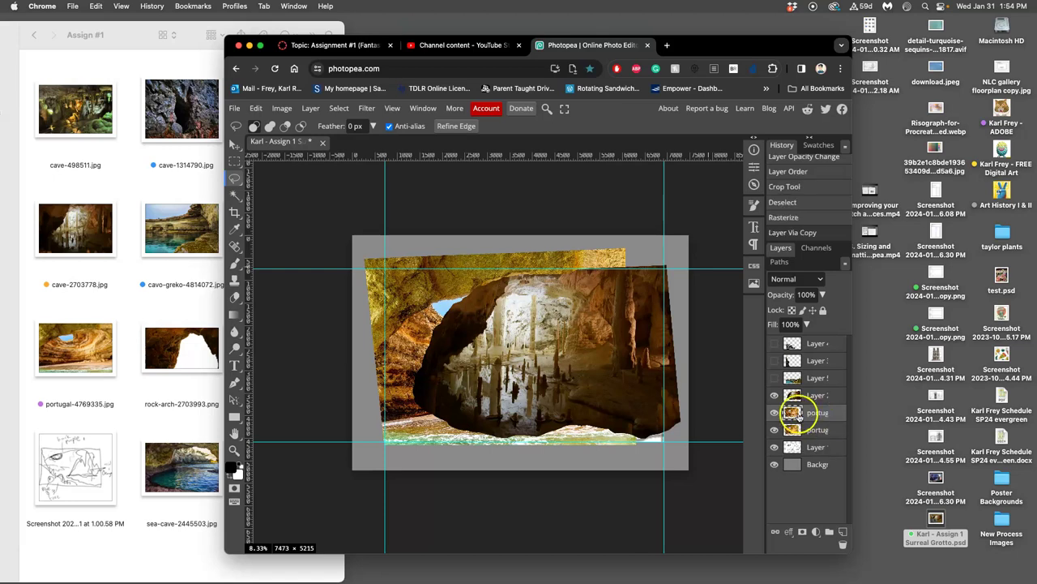
pyautogui.click(774, 395)
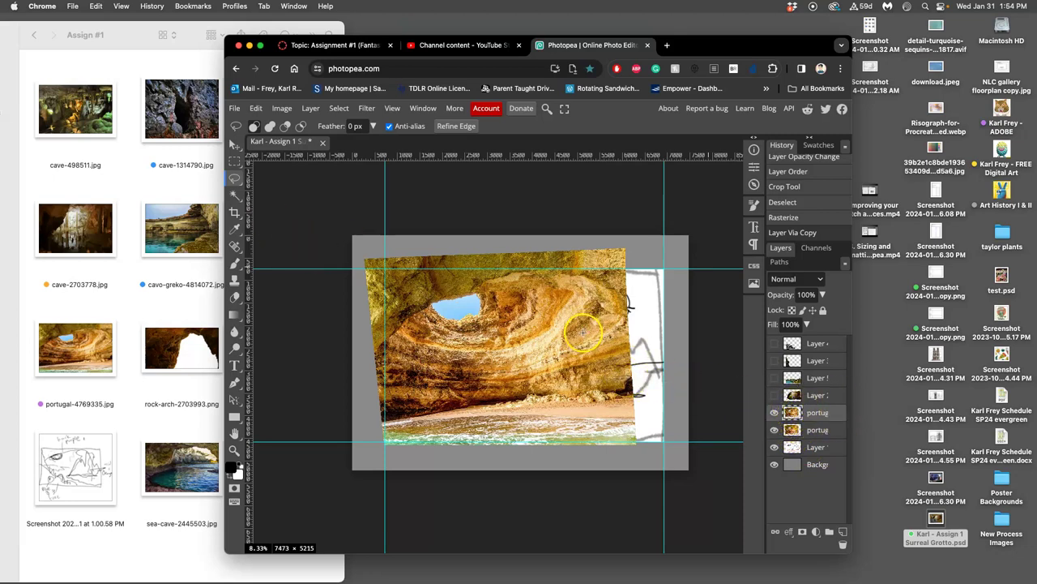
pyautogui.click(283, 108)
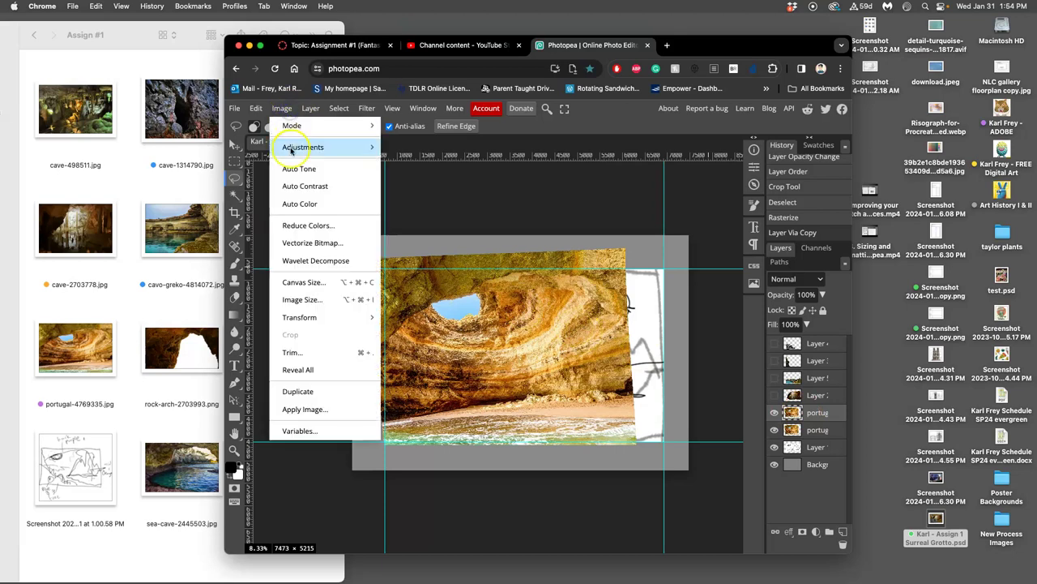
pyautogui.moveTo(308, 147)
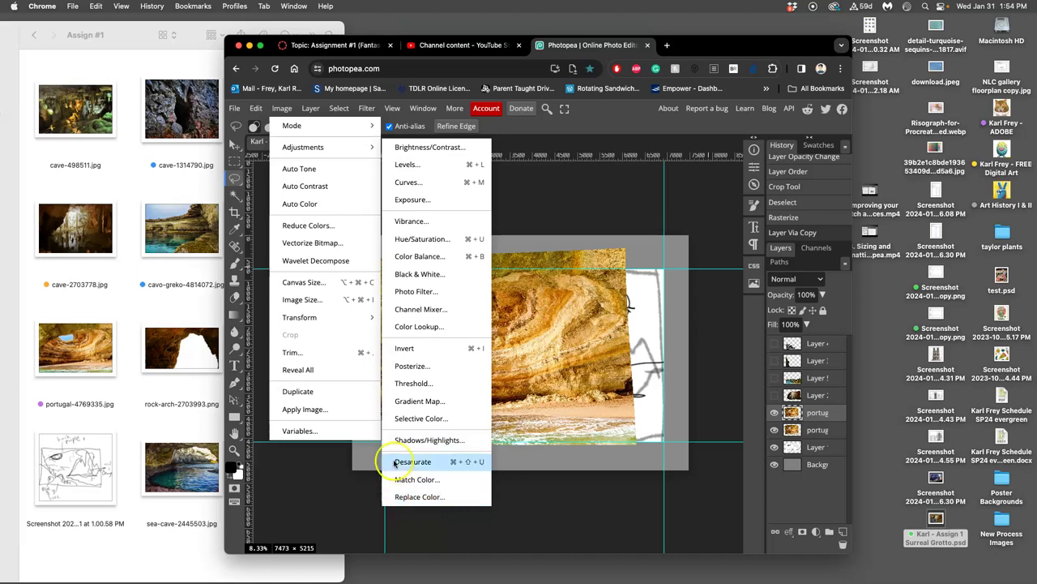
# Step: Open Levels on the portugal layer copy and set the midtone gamma to 0.74
pyautogui.click(422, 165)
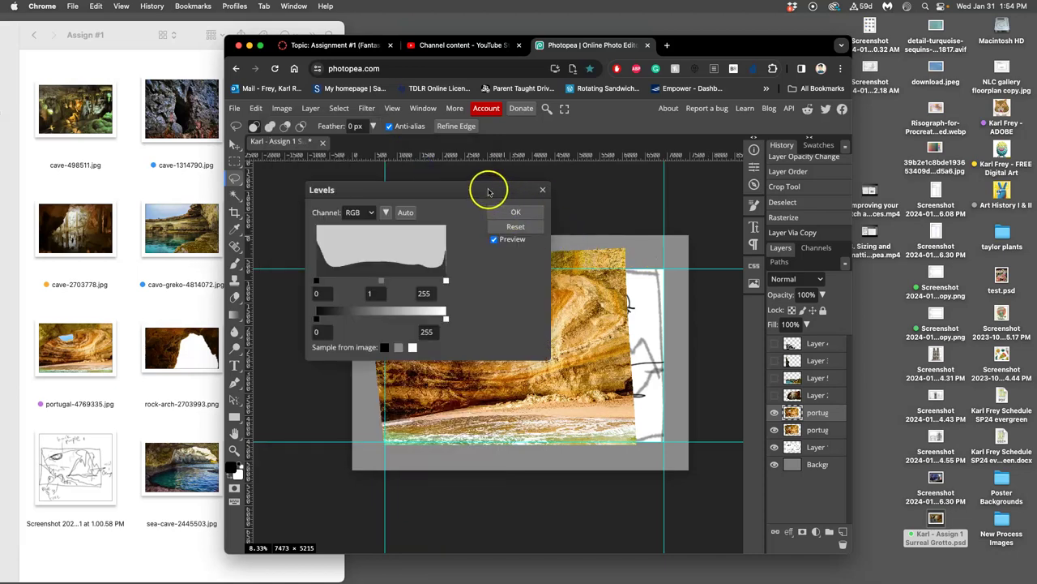
pyautogui.moveTo(489, 192); pyautogui.dragTo(692, 176)
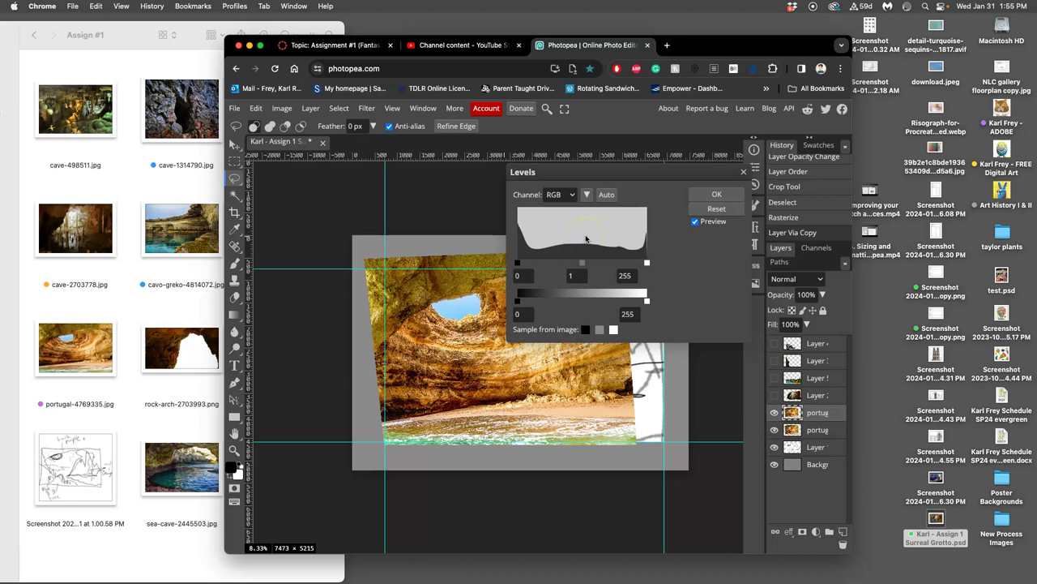
pyautogui.moveTo(613, 174); pyautogui.dragTo(688, 110)
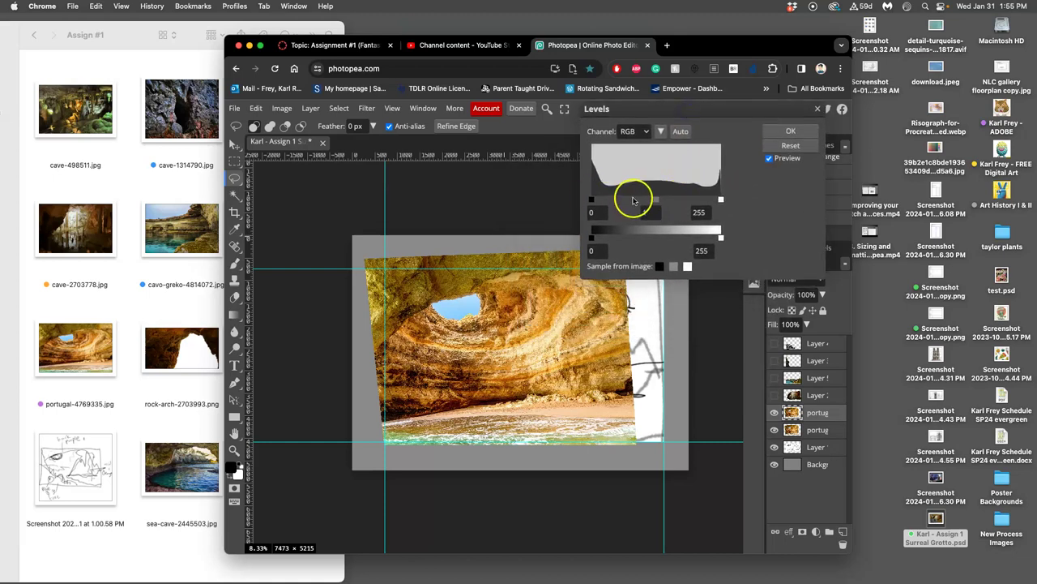
pyautogui.moveTo(650, 200); pyautogui.dragTo(654, 203)
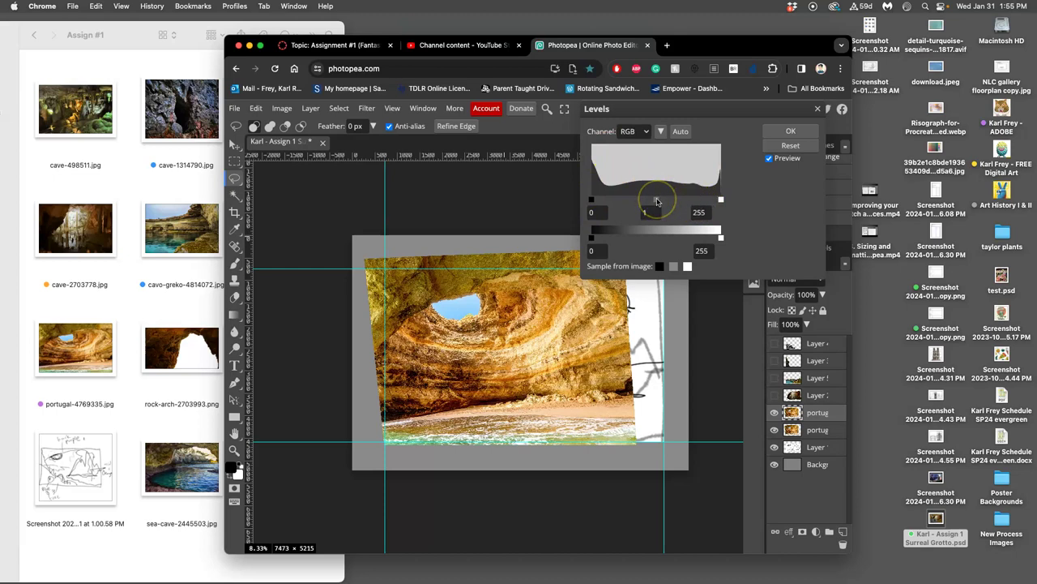
pyautogui.moveTo(656, 201); pyautogui.dragTo(702, 199)
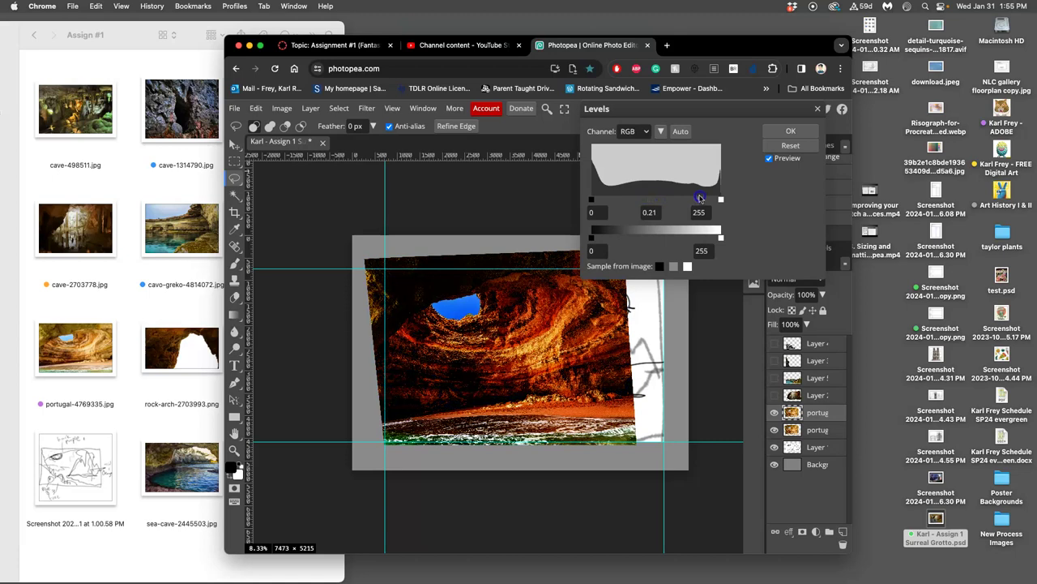
pyautogui.moveTo(699, 197); pyautogui.dragTo(661, 200)
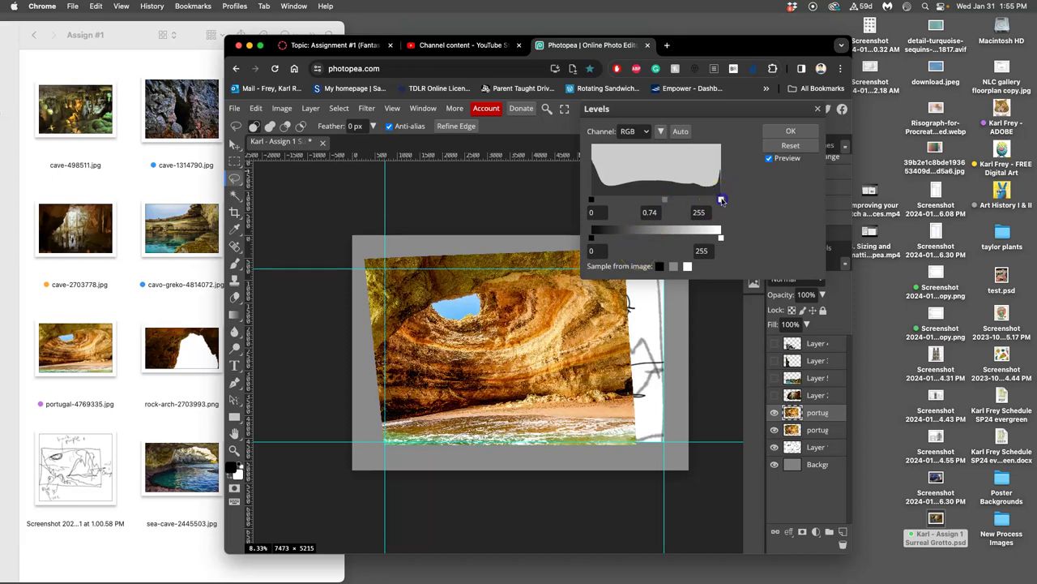
# Step: Test the input white and black points, then return them to 255 and 0
pyautogui.moveTo(721, 200); pyautogui.dragTo(678, 199)
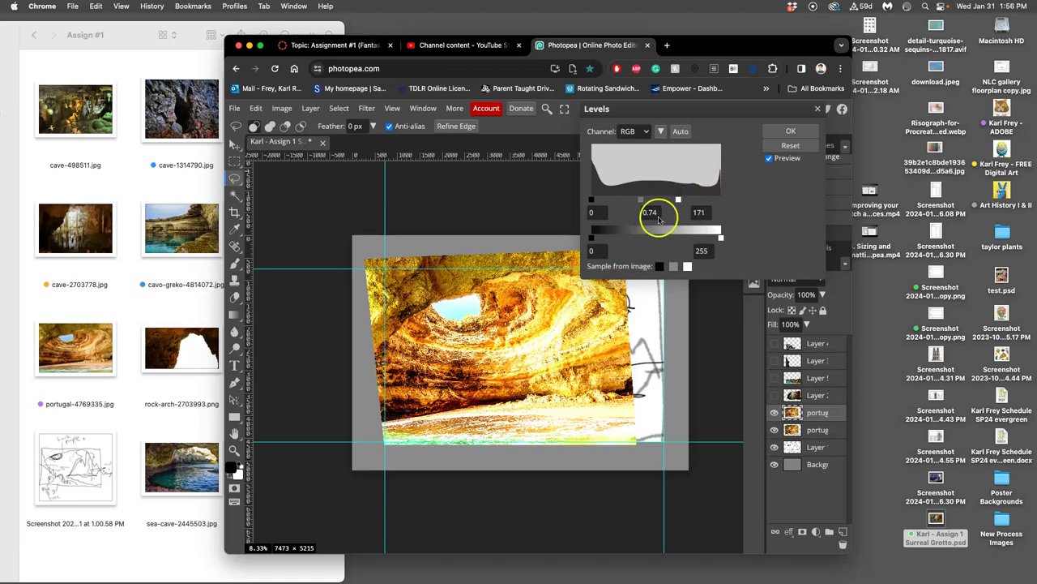
pyautogui.moveTo(678, 199); pyautogui.dragTo(736, 196)
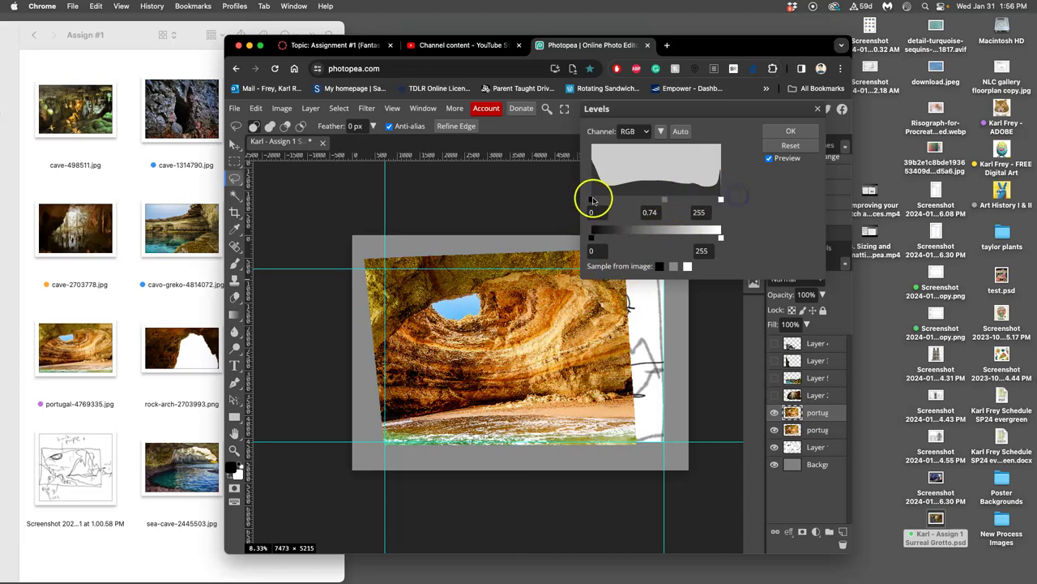
pyautogui.moveTo(592, 201); pyautogui.dragTo(624, 201)
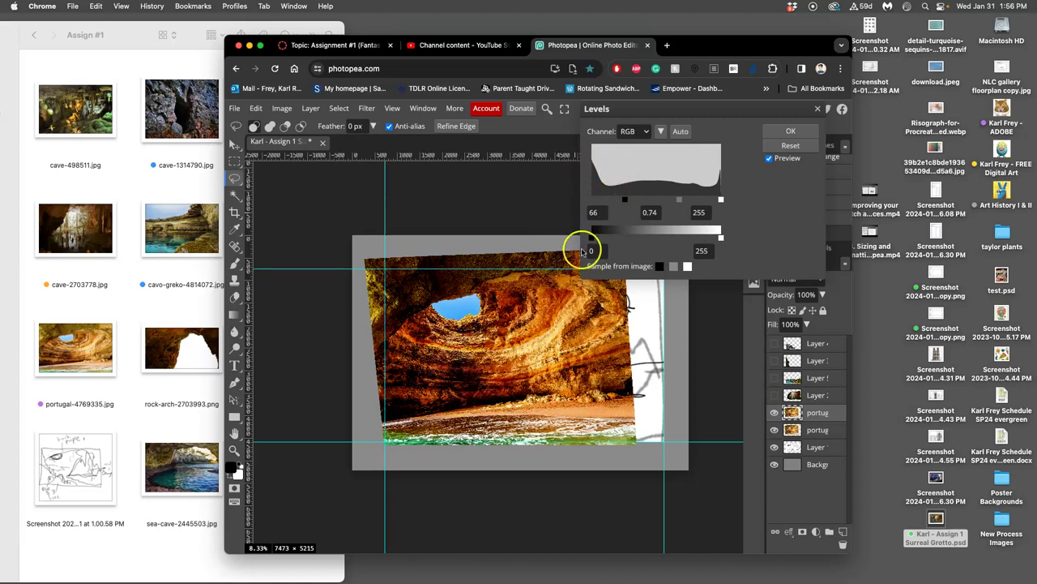
pyautogui.moveTo(625, 200); pyautogui.dragTo(577, 200)
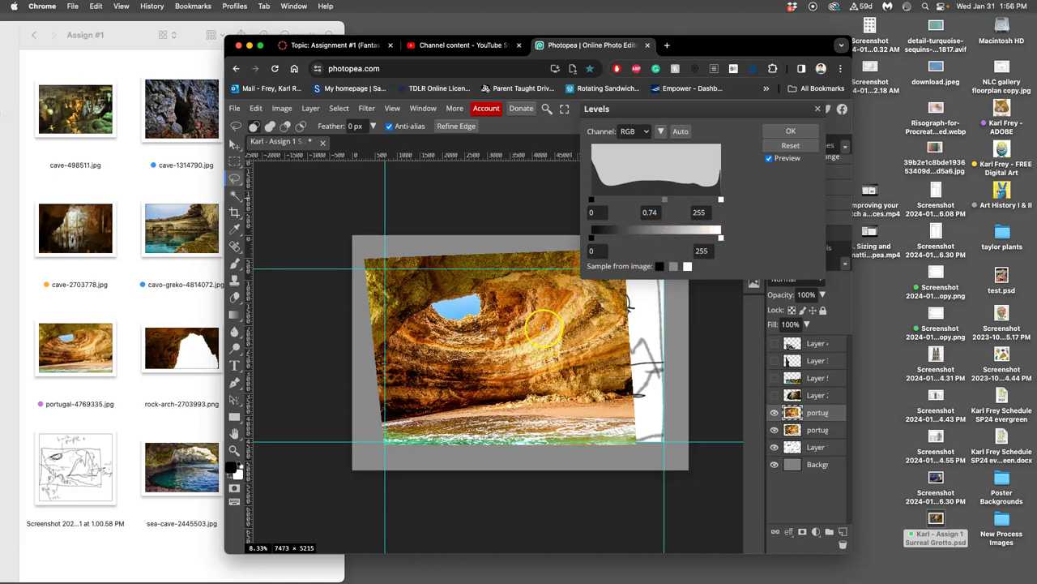
# Step: Narrow the output levels to 12 and 225 and apply the Levels adjustment
pyautogui.click(719, 237)
pyautogui.moveTo(714, 239); pyautogui.dragTo(696, 239)
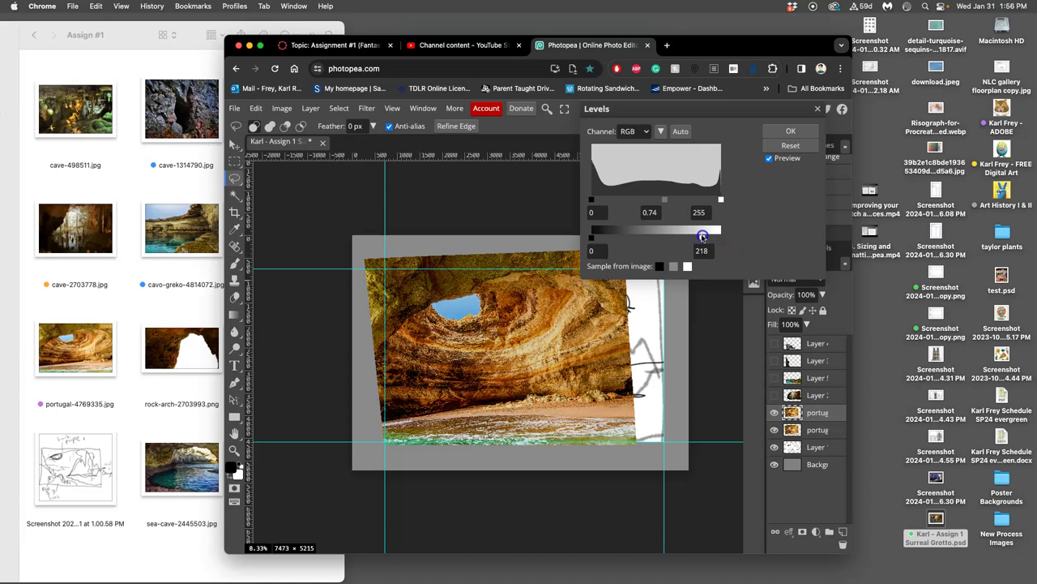
pyautogui.moveTo(593, 237)
pyautogui.mouseDown()
pyautogui.moveTo(616, 238)
pyautogui.moveTo(573, 236)
pyautogui.mouseUp()
pyautogui.moveTo(706, 239); pyautogui.dragTo(706, 239)
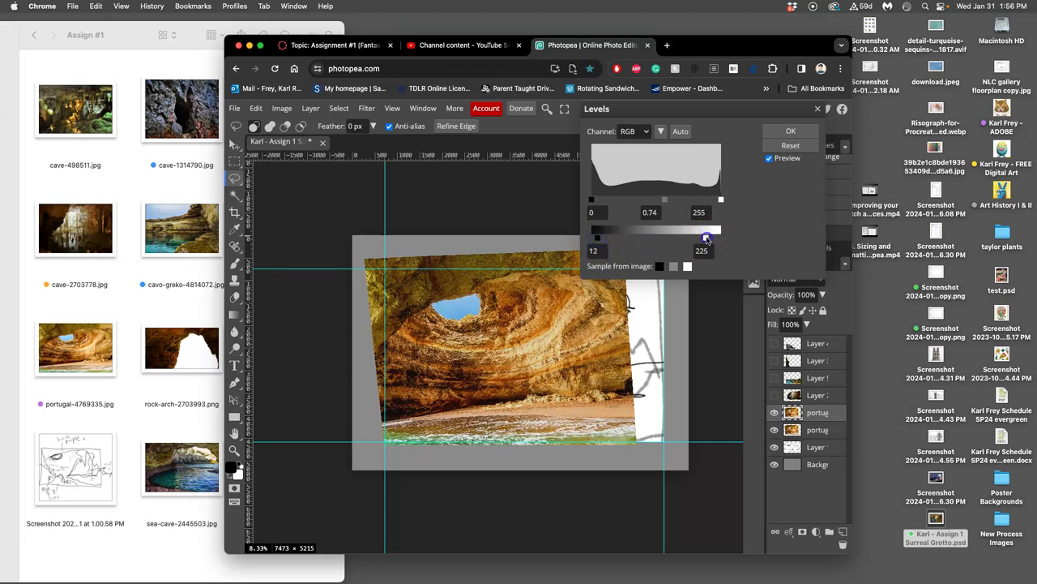
pyautogui.click(791, 133)
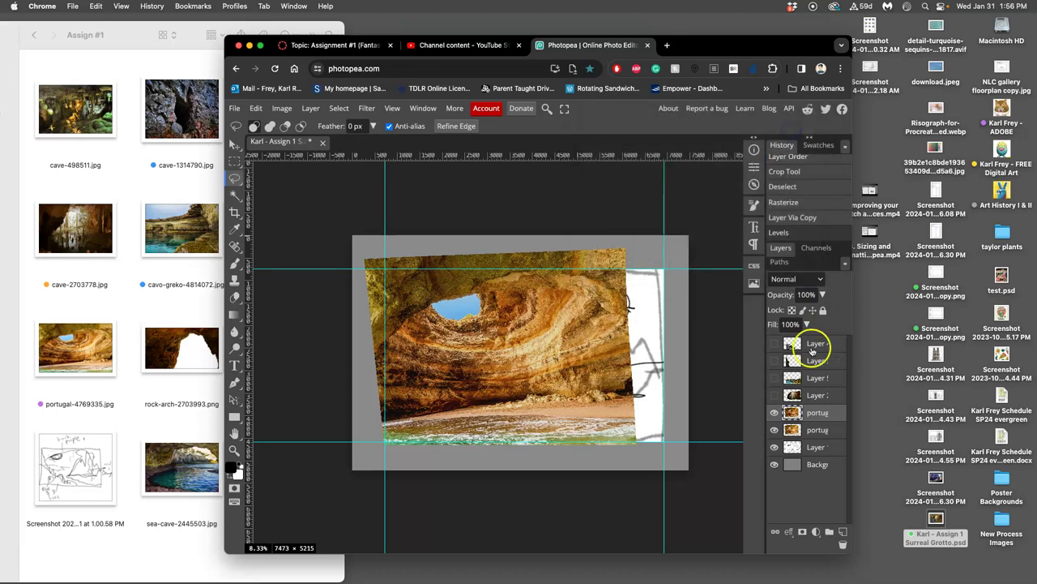
# Step: Toggle the layer's visibility to compare the cave image with and without Levels
pyautogui.click(774, 415)
pyautogui.click(774, 415)
pyautogui.click(774, 415)
pyautogui.click(774, 415)
pyautogui.click(774, 415)
pyautogui.click(774, 415)
pyautogui.click(774, 415)
pyautogui.click(774, 415)
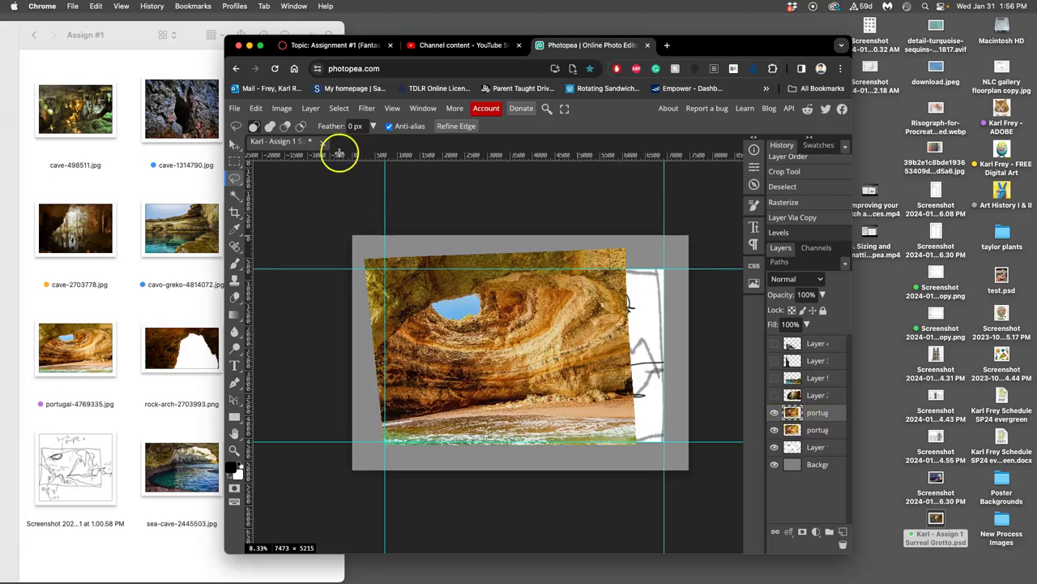
# Step: Open Color Balance for the cave layer and set its range to Midtones
pyautogui.click(257, 108)
pyautogui.click(405, 158)
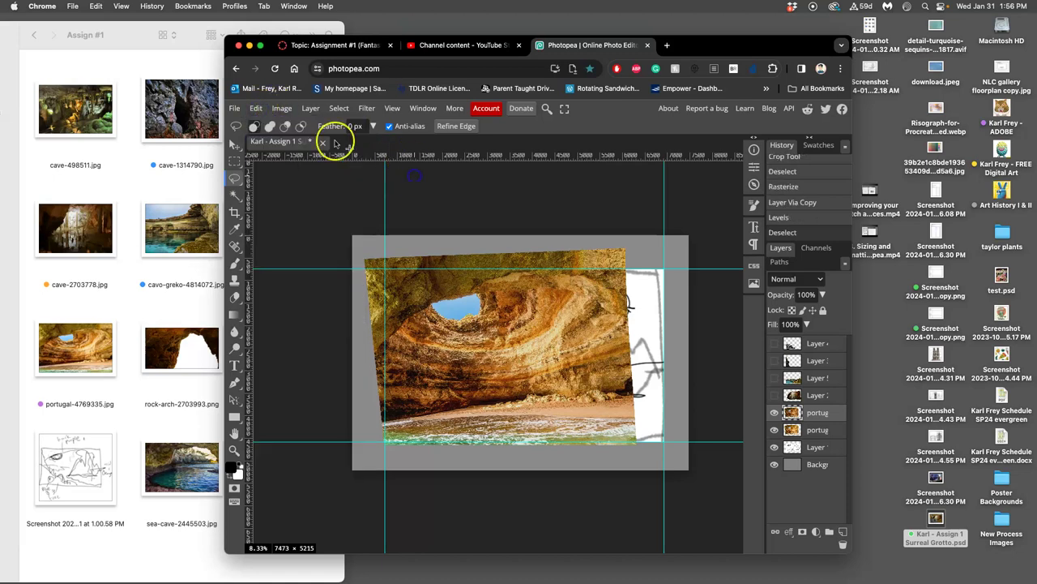
pyautogui.click(281, 108)
pyautogui.moveTo(309, 153)
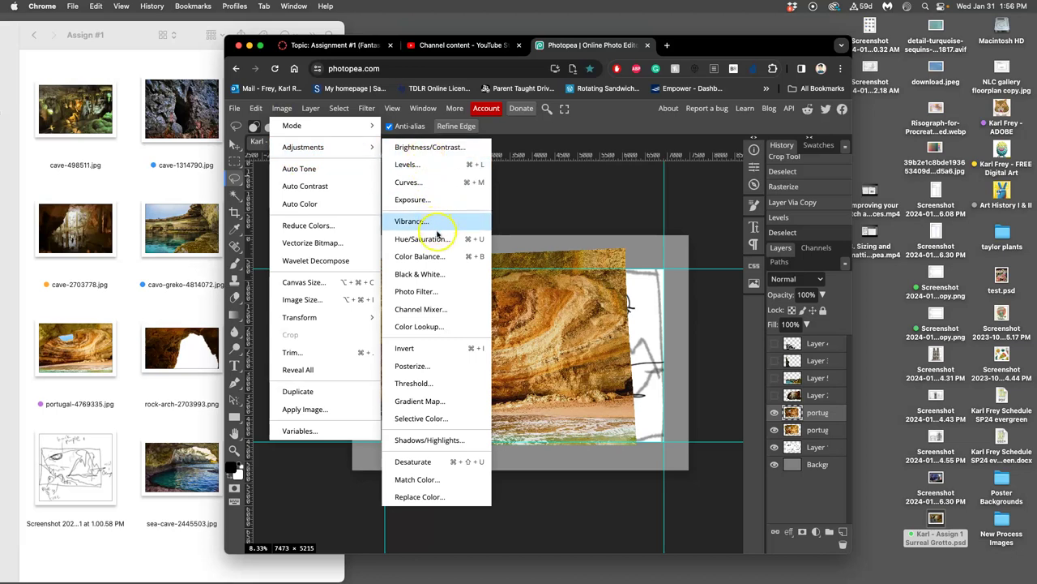
pyautogui.click(425, 256)
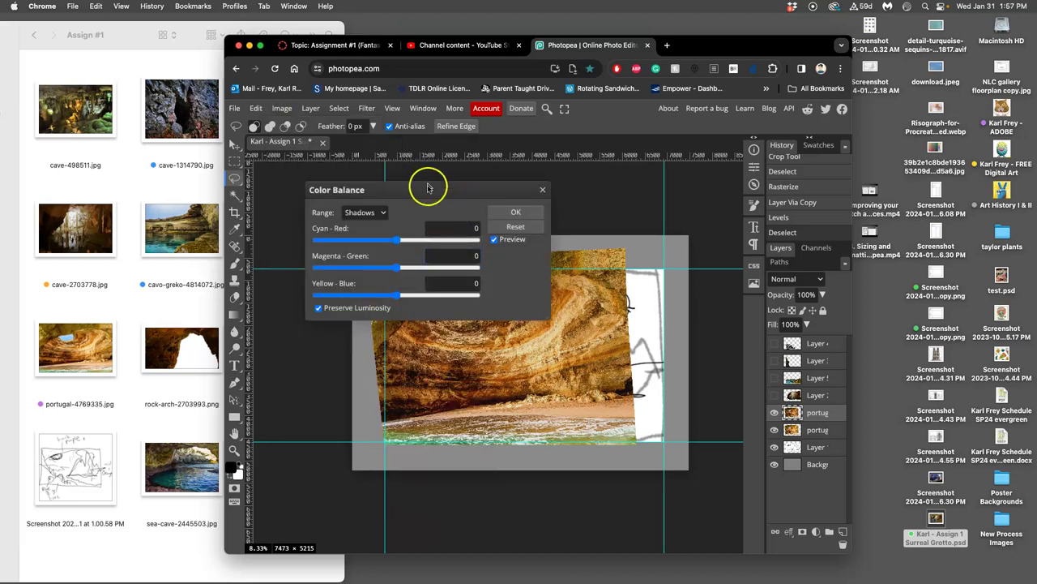
pyautogui.moveTo(426, 189); pyautogui.dragTo(627, 108)
pyautogui.click(581, 131)
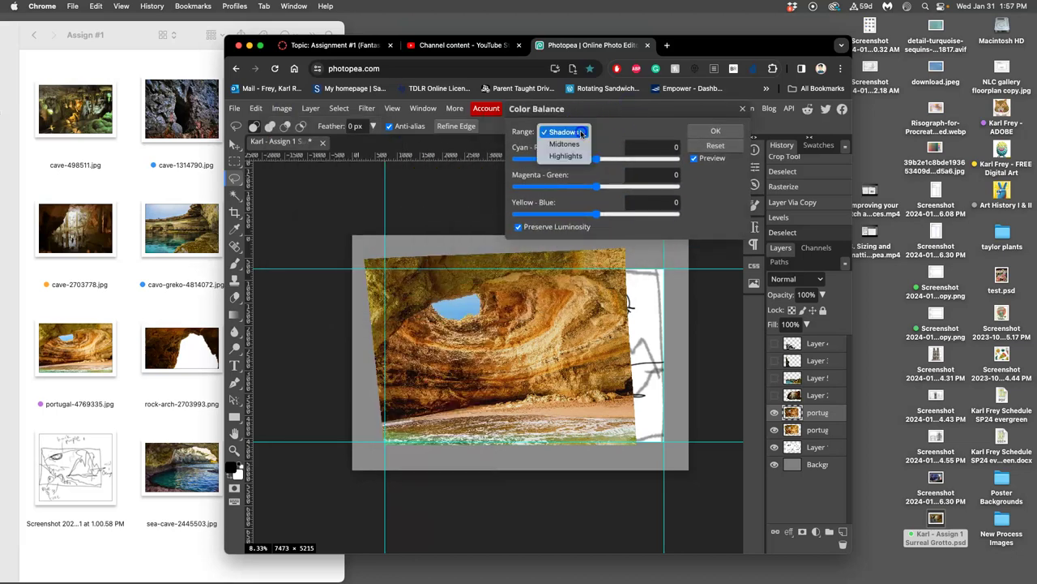
pyautogui.click(559, 143)
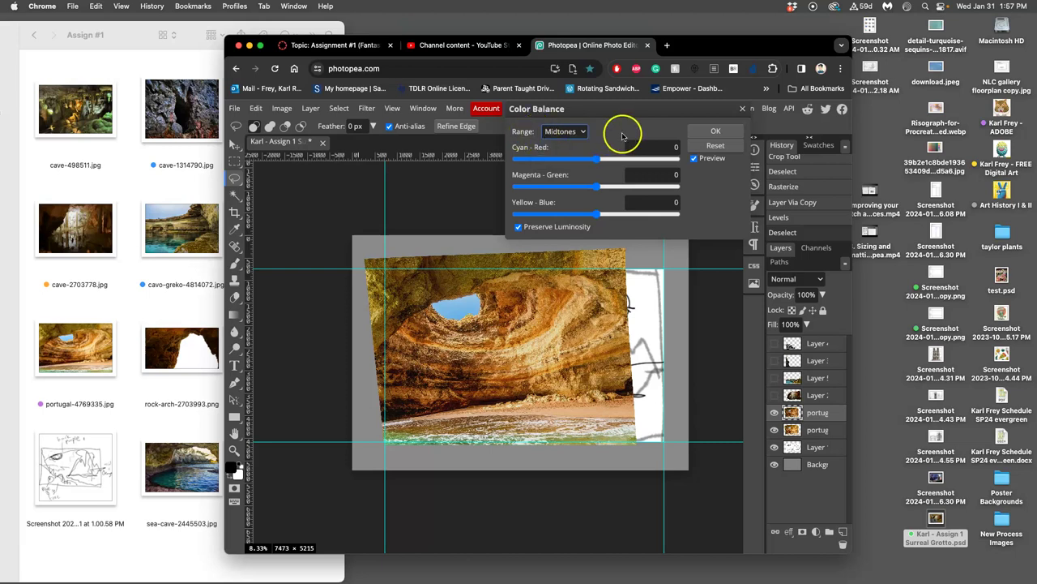